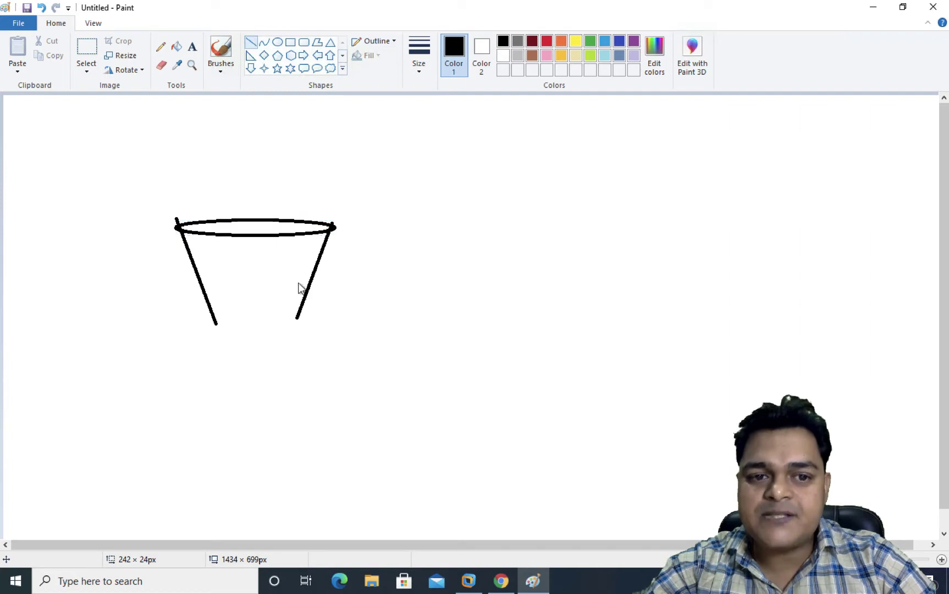
# Close the bucket drawing's base with a line about 127 px wide and erase the stray line end above the rim's left side
pyautogui.moveTo(216, 324); pyautogui.dragTo(299, 320)
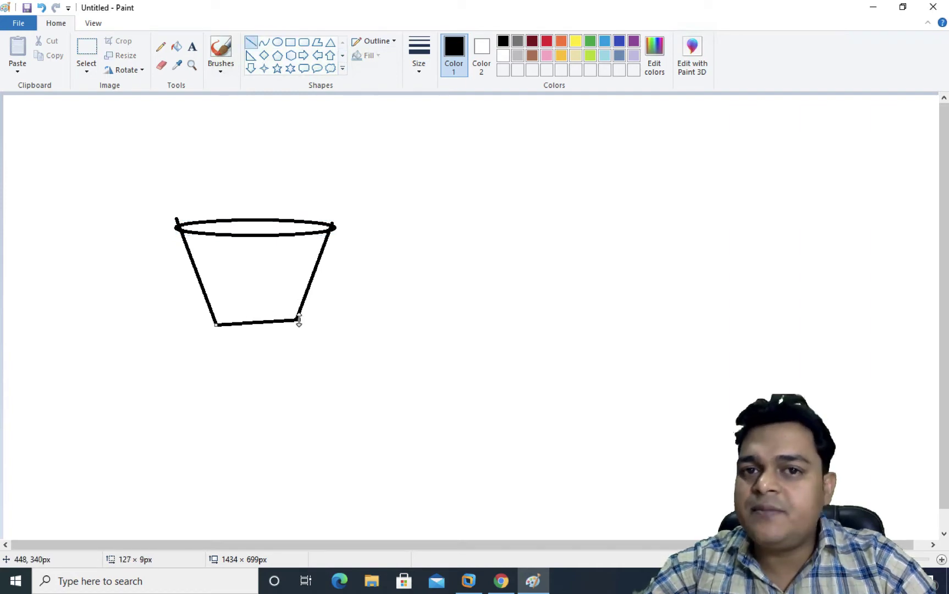
pyautogui.click(161, 65)
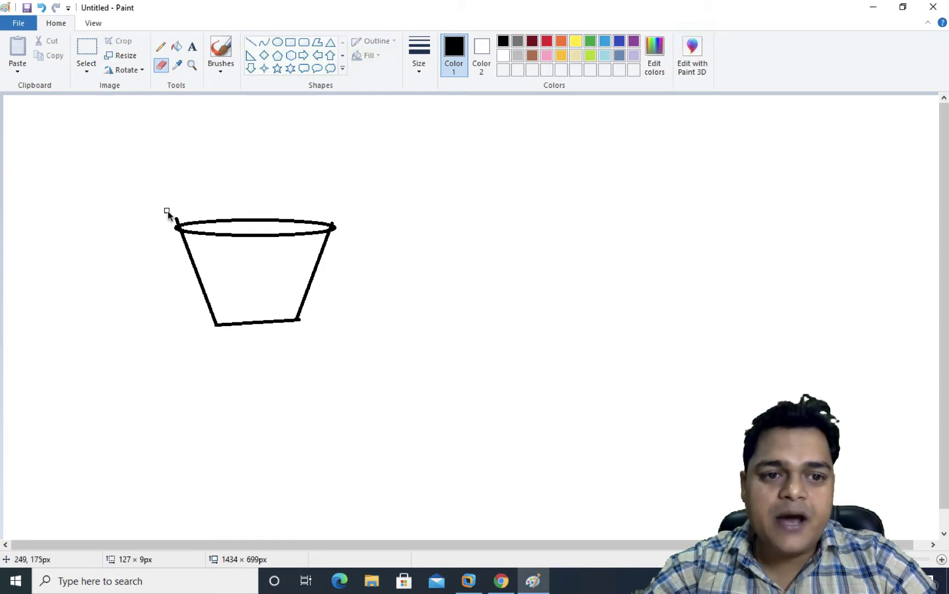
pyautogui.moveTo(176, 220)
pyautogui.mouseDown()
pyautogui.moveTo(176, 230)
pyautogui.moveTo(178, 218)
pyautogui.mouseUp()
# Add the text label "s3" inside the bucket drawing
pyautogui.click(192, 46)
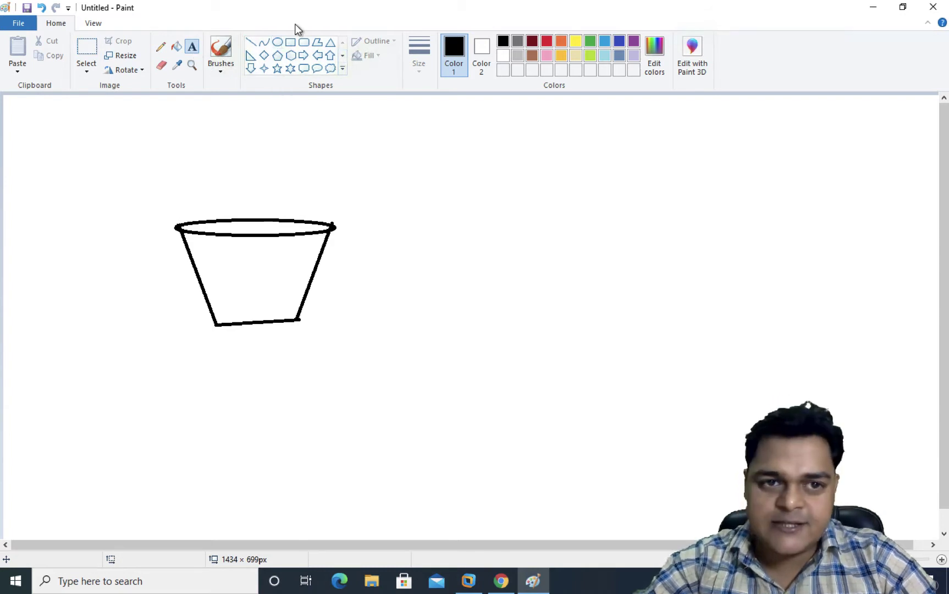
pyautogui.moveTo(231, 259); pyautogui.dragTo(284, 289)
pyautogui.write('s3')
pyautogui.click(493, 361)
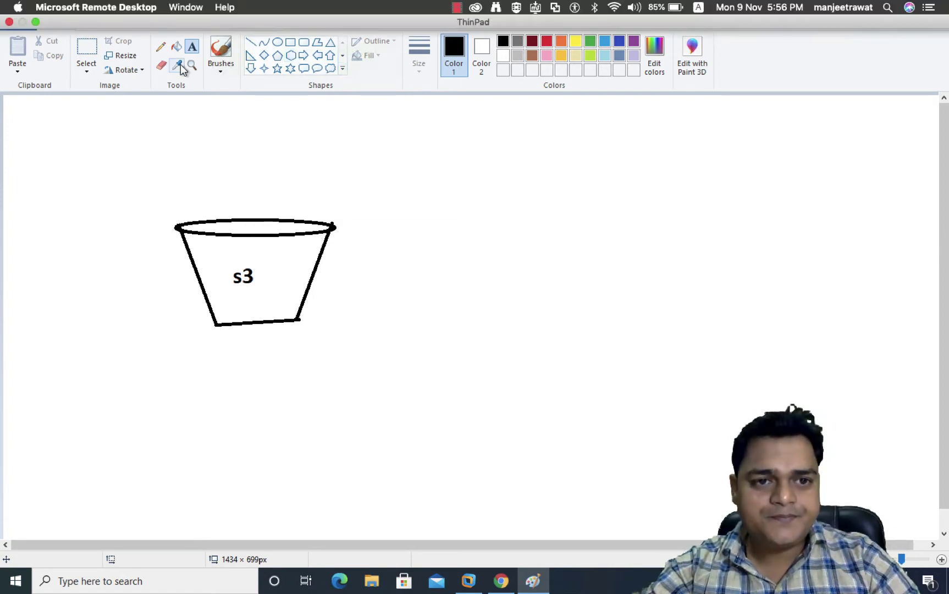
# Add the text "s3 versionning" to the right of the bucket drawing
pyautogui.moveTo(355, 258); pyautogui.dragTo(575, 304)
pyautogui.write('s')
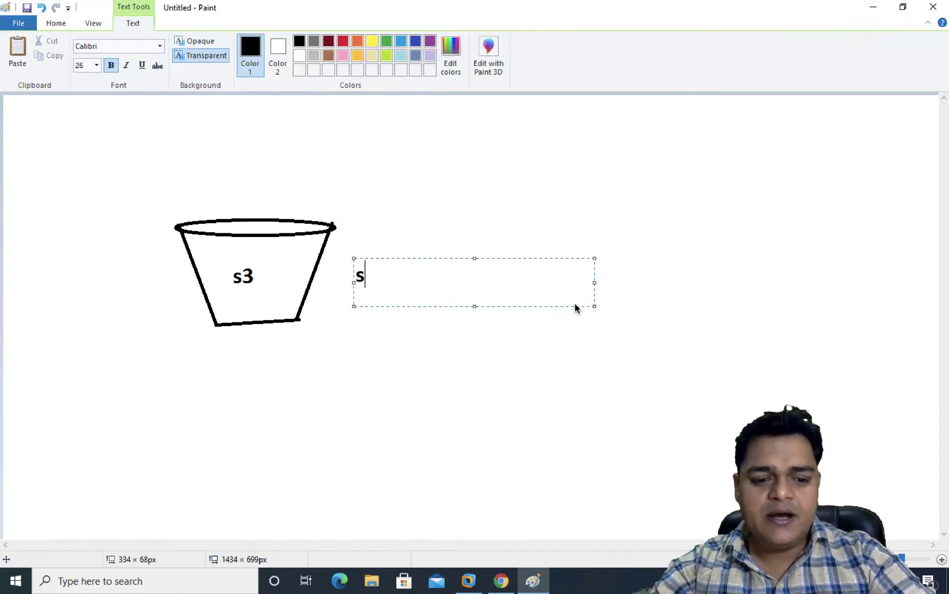
pyautogui.write('3 vers')
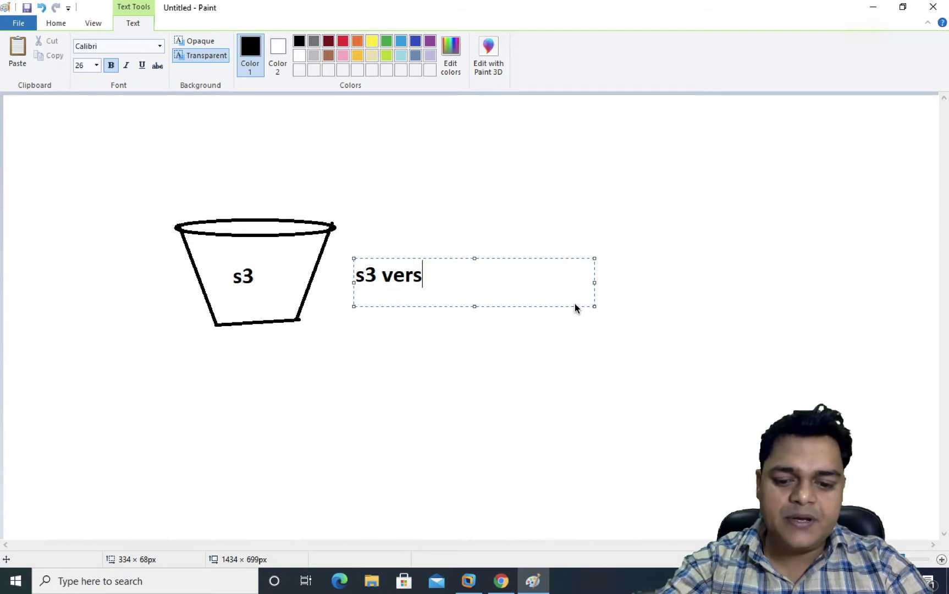
pyautogui.write('ionaning')
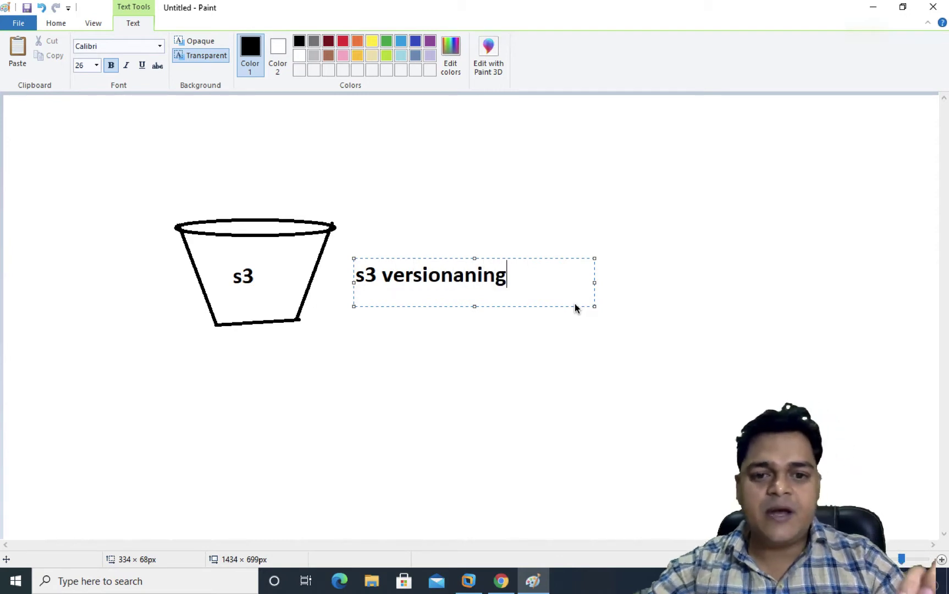
pyautogui.click(461, 277)
pyautogui.press('BackSpace')
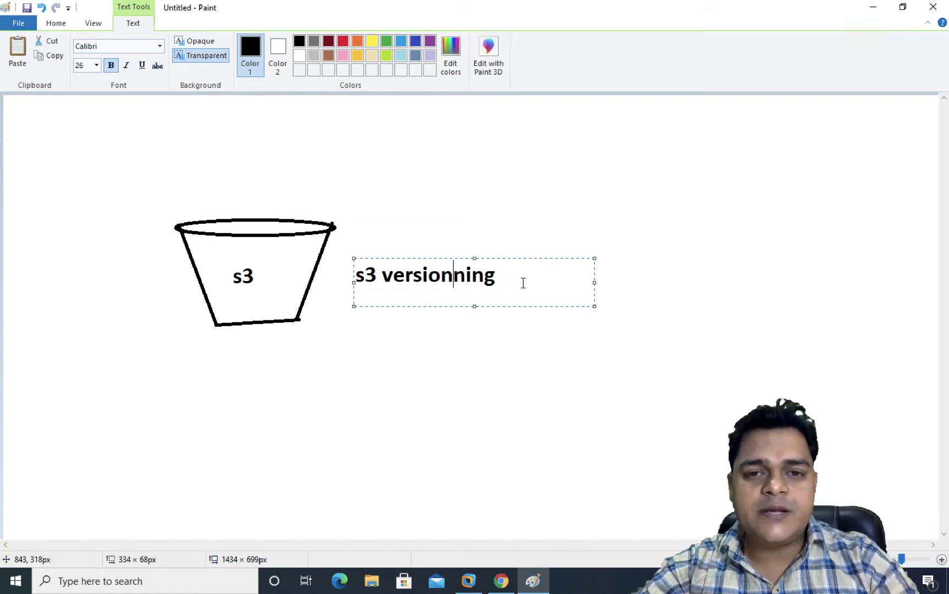
pyautogui.click(646, 242)
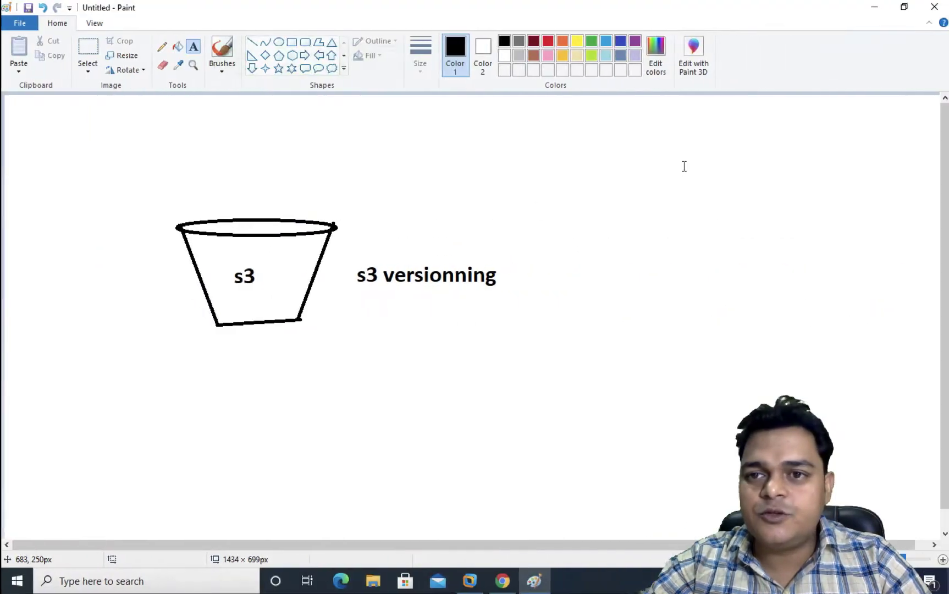
pyautogui.click(879, 11)
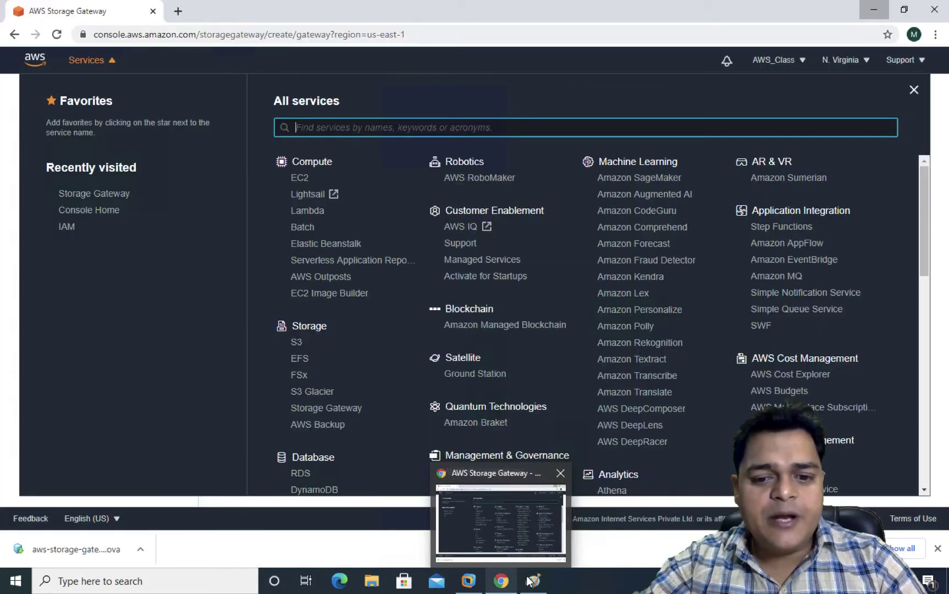
pyautogui.click(533, 582)
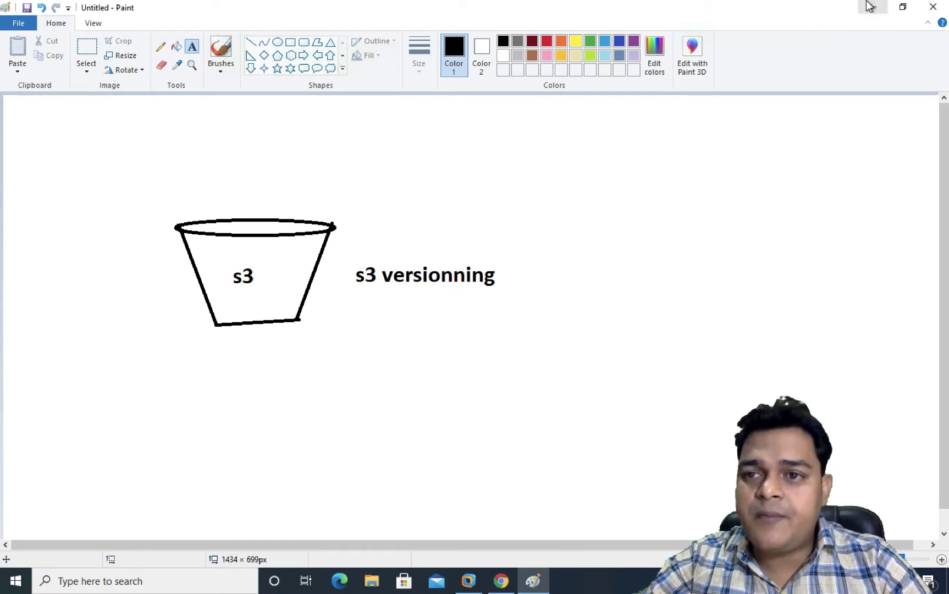
pyautogui.click(844, 7)
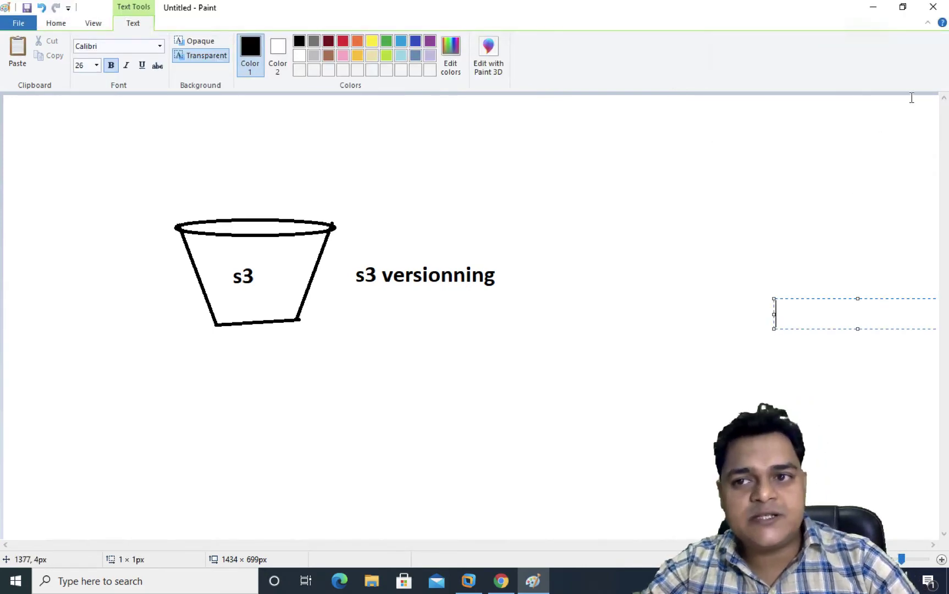
# Switch to Chrome, open the S3 service from the AWS storage services in a new tab, and dismiss the console feedback banner
pyautogui.click(875, 9)
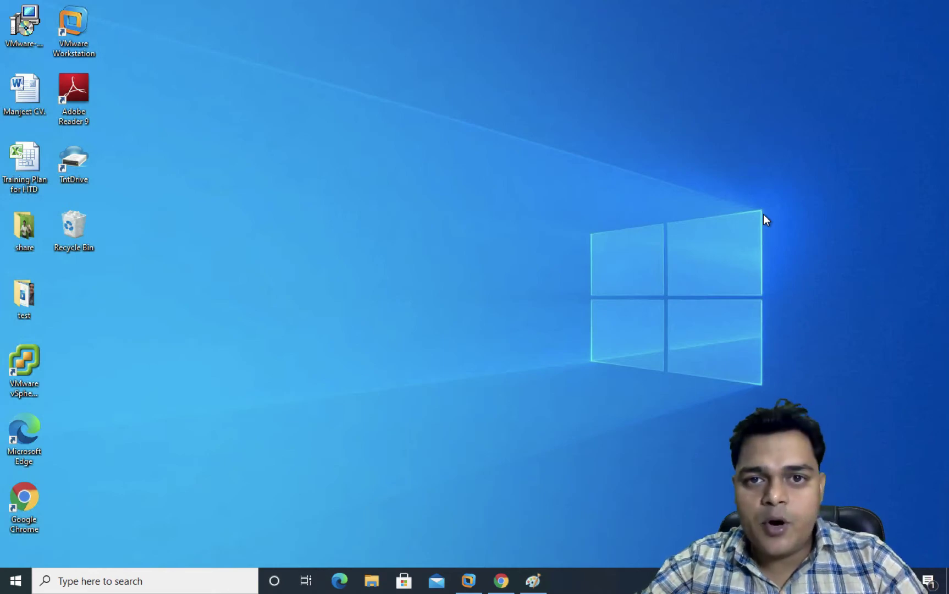
pyautogui.click(501, 583)
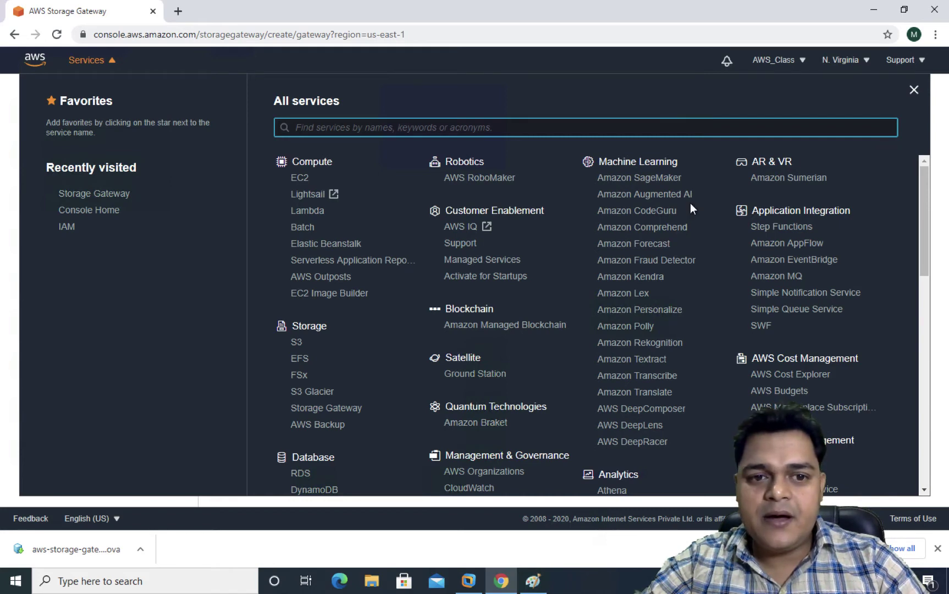
pyautogui.scroll(-3, 302, 394)
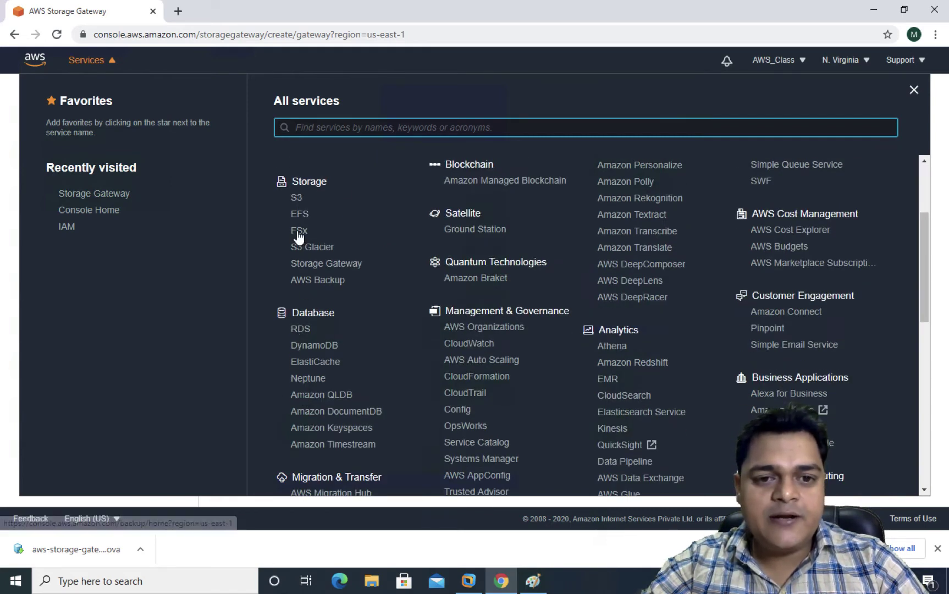
pyautogui.rightClick(296, 199)
pyautogui.click(317, 210)
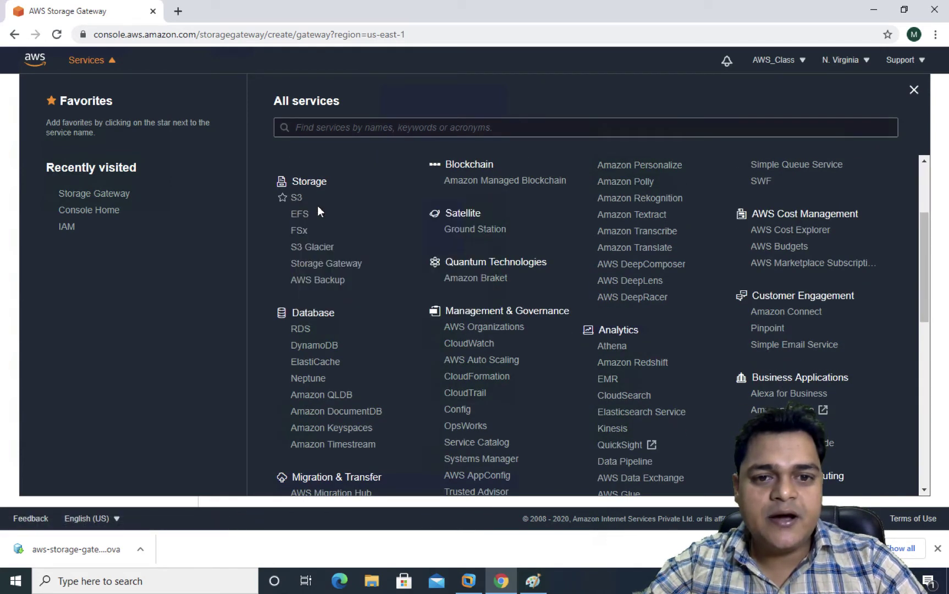
pyautogui.click(255, 12)
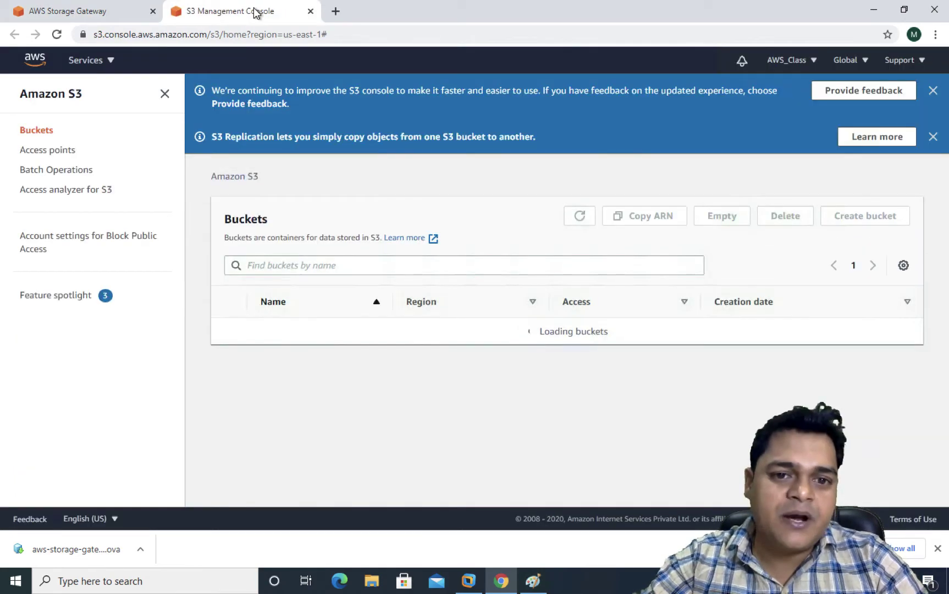
pyautogui.click(929, 90)
pyautogui.click(933, 91)
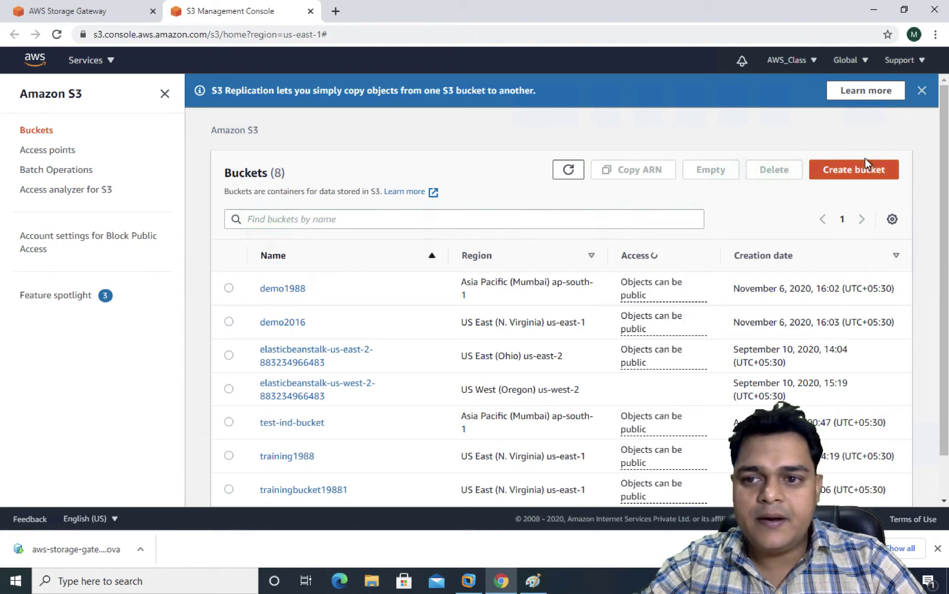
# Start a new bucket named class1988, keeping the region US East (N. Virginia) us-east-1
pyautogui.click(847, 171)
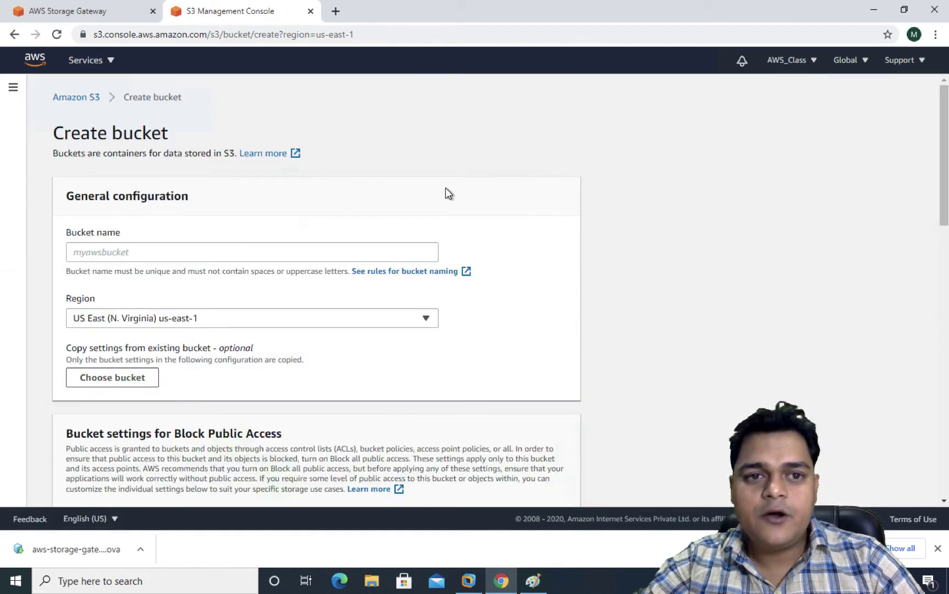
pyautogui.click(157, 244)
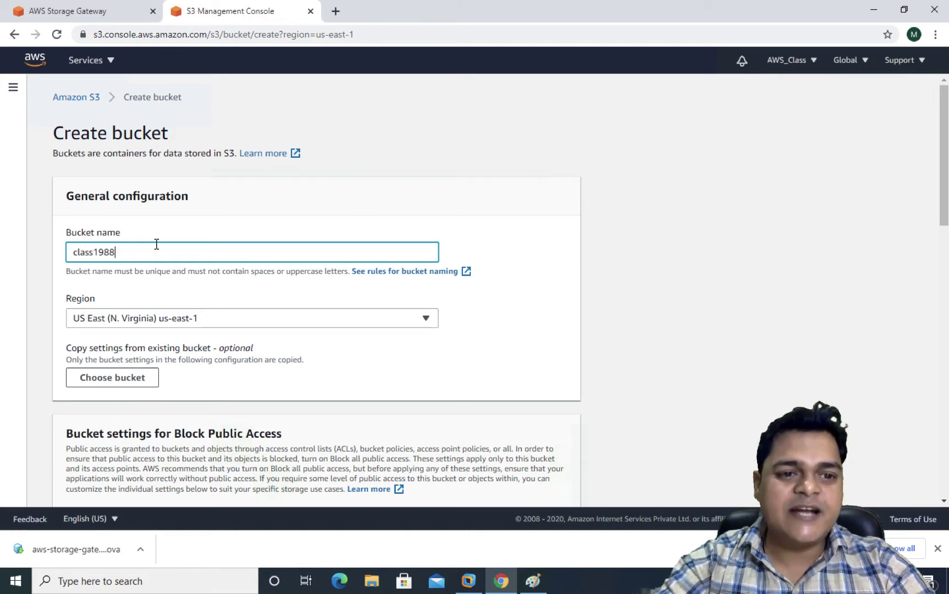
pyautogui.click(261, 289)
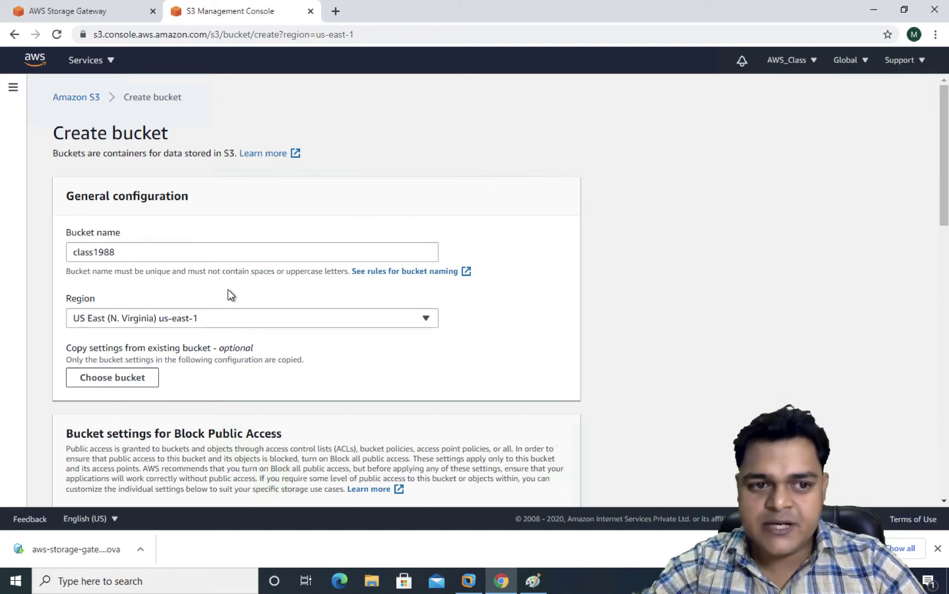
pyautogui.click(228, 318)
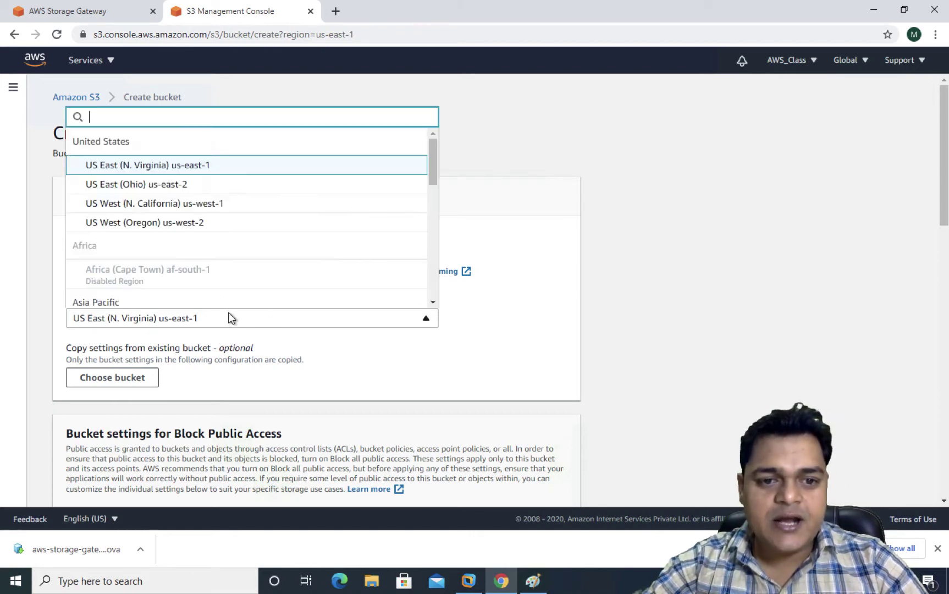
pyautogui.click(255, 330)
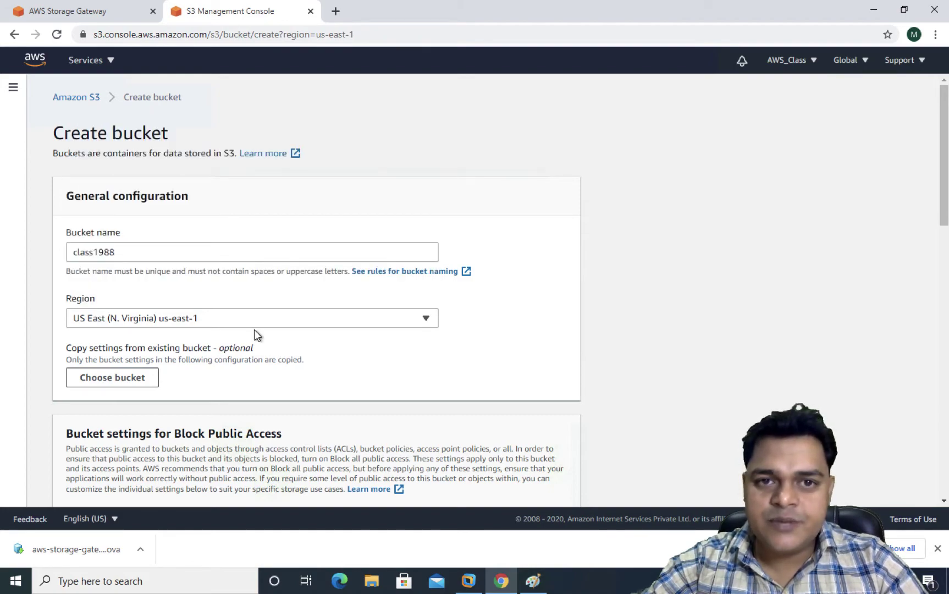
# Create the bucket with all public access blocked and versioning and server-side encryption disabled, and dismiss the notification banners
pyautogui.scroll(-8, 255, 329)
pyautogui.scroll(1, 126, 172)
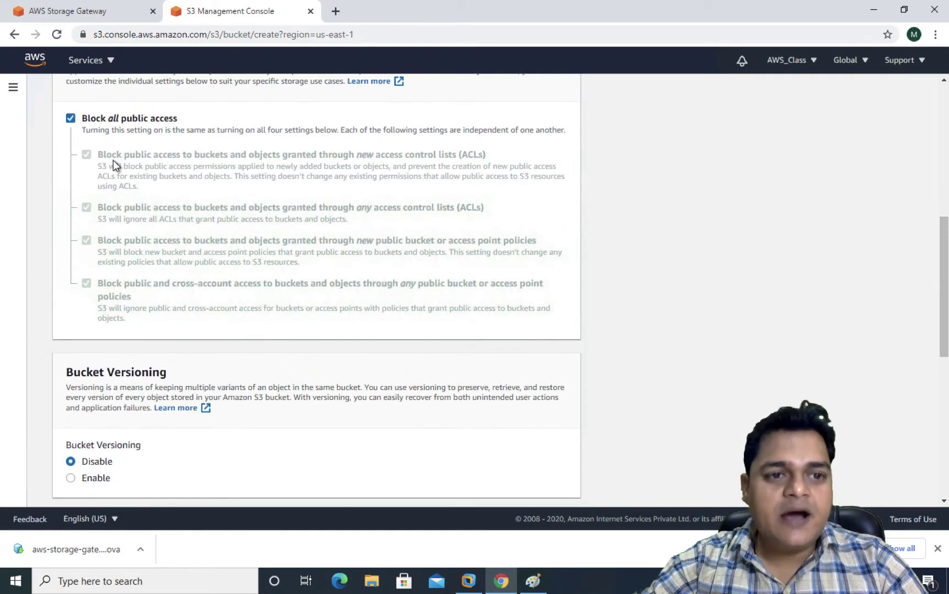
pyautogui.scroll(-2, 153, 325)
pyautogui.scroll(3, 153, 325)
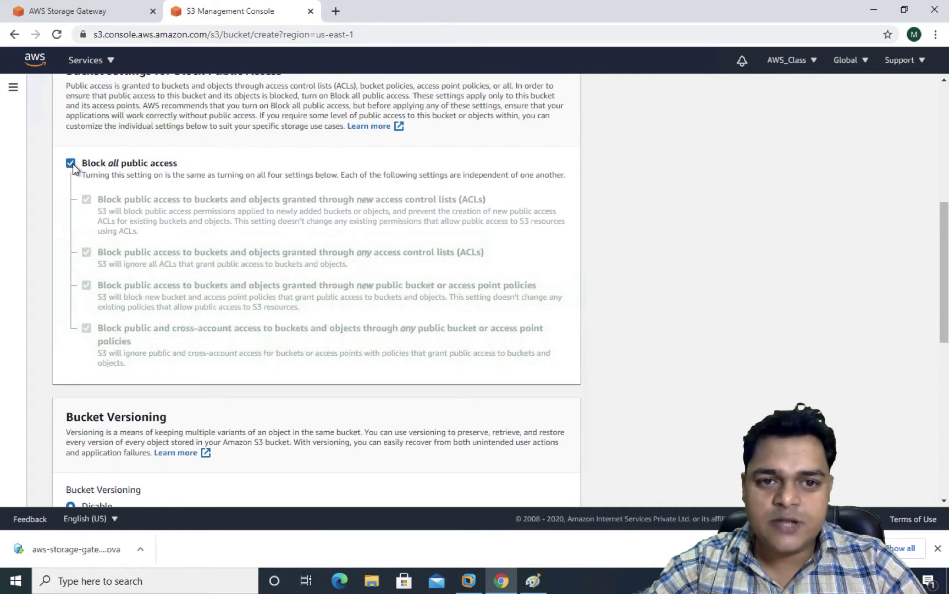
pyautogui.scroll(-8, 73, 170)
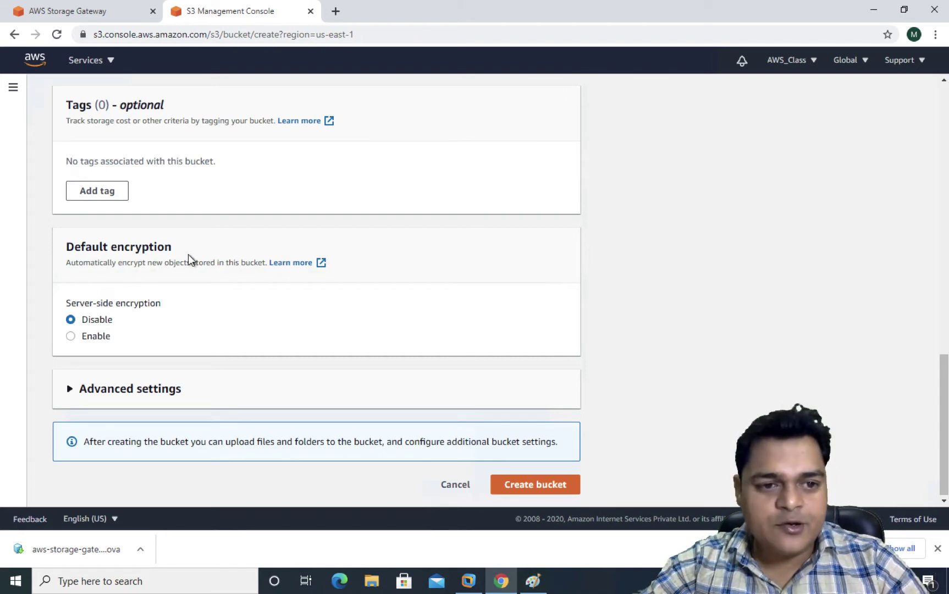
pyautogui.click(538, 483)
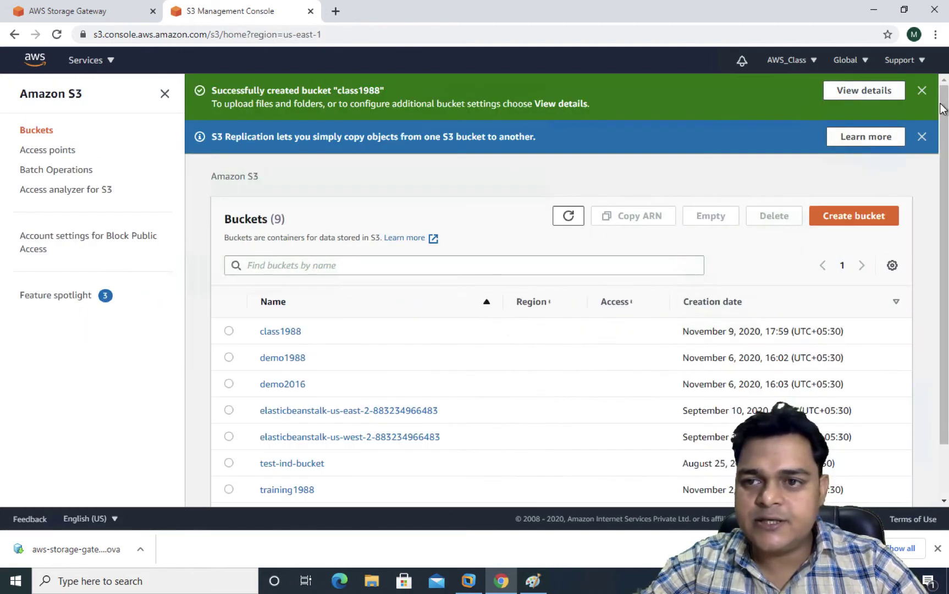
pyautogui.click(923, 90)
pyautogui.click(924, 90)
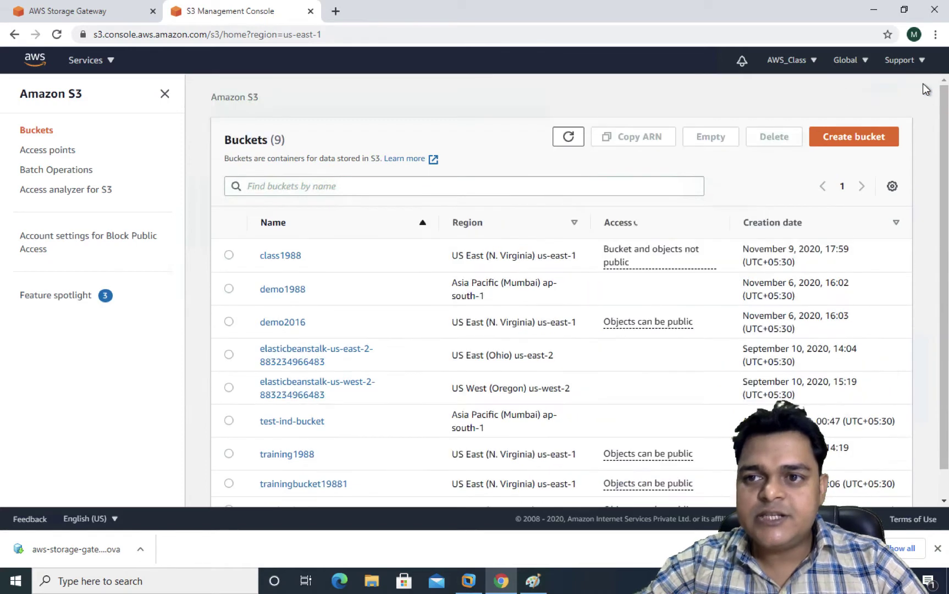
# Enable Bucket Versioning in the properties of the class1988 bucket and save the change
pyautogui.click(279, 256)
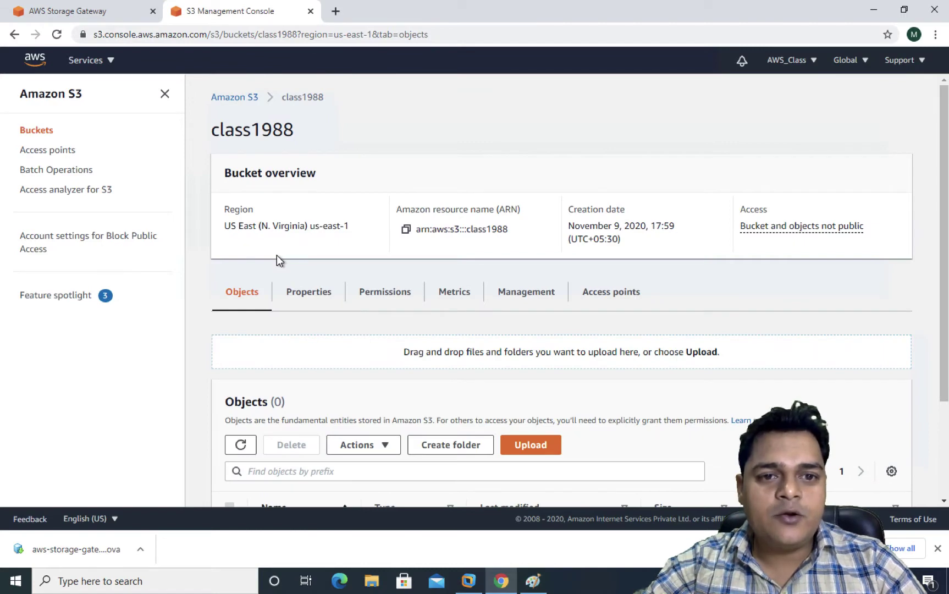
pyautogui.click(303, 295)
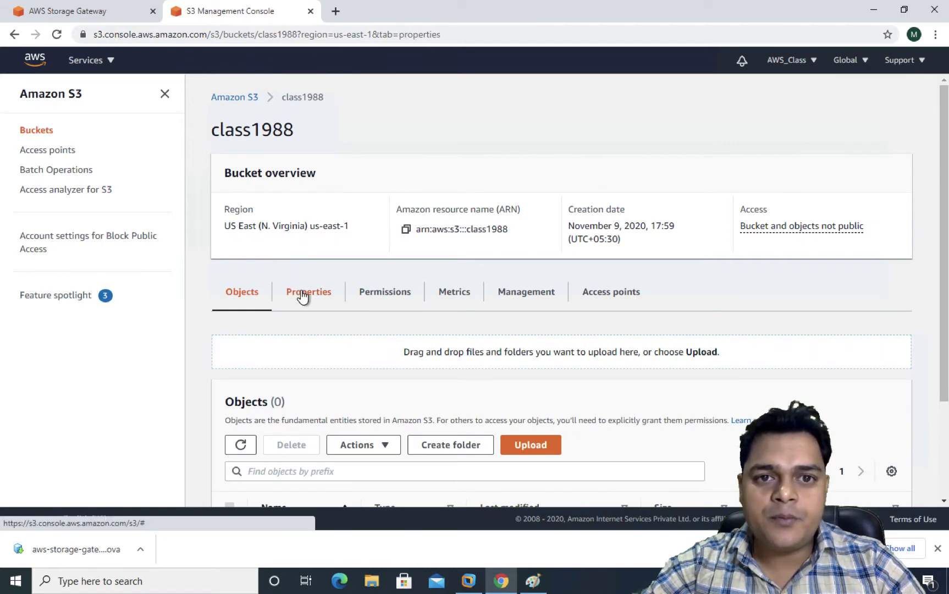
pyautogui.scroll(-3, 352, 346)
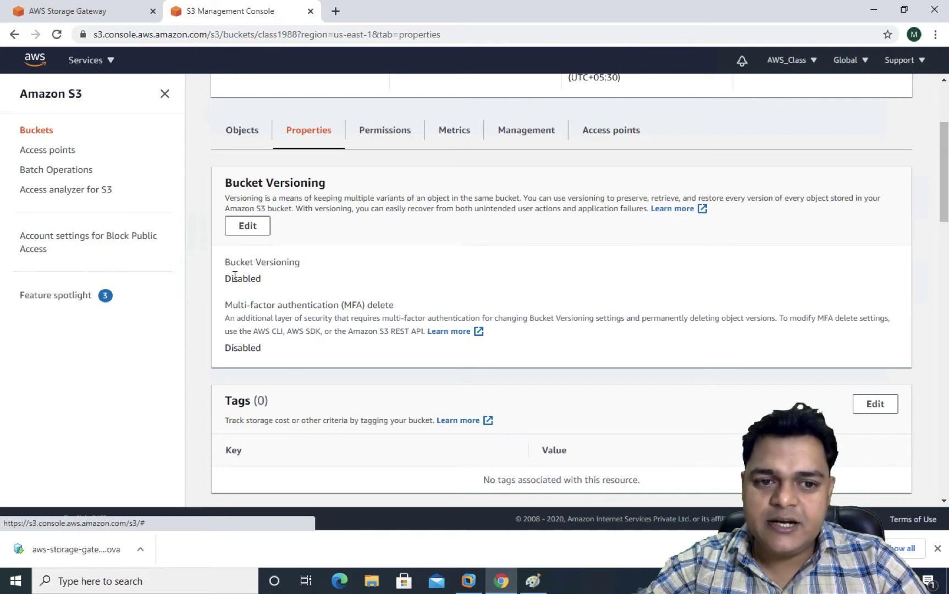
pyautogui.scroll(-2, 268, 241)
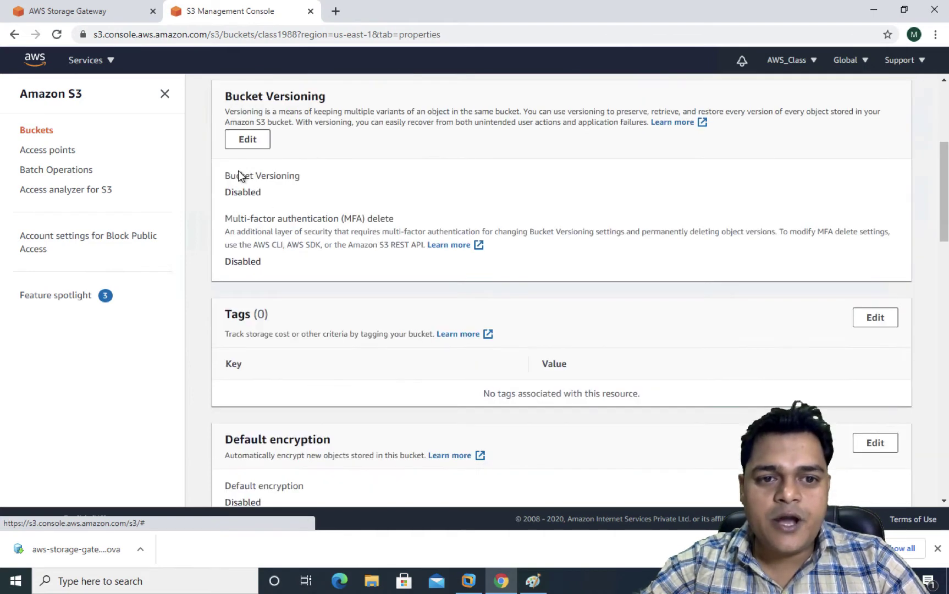
pyautogui.click(248, 139)
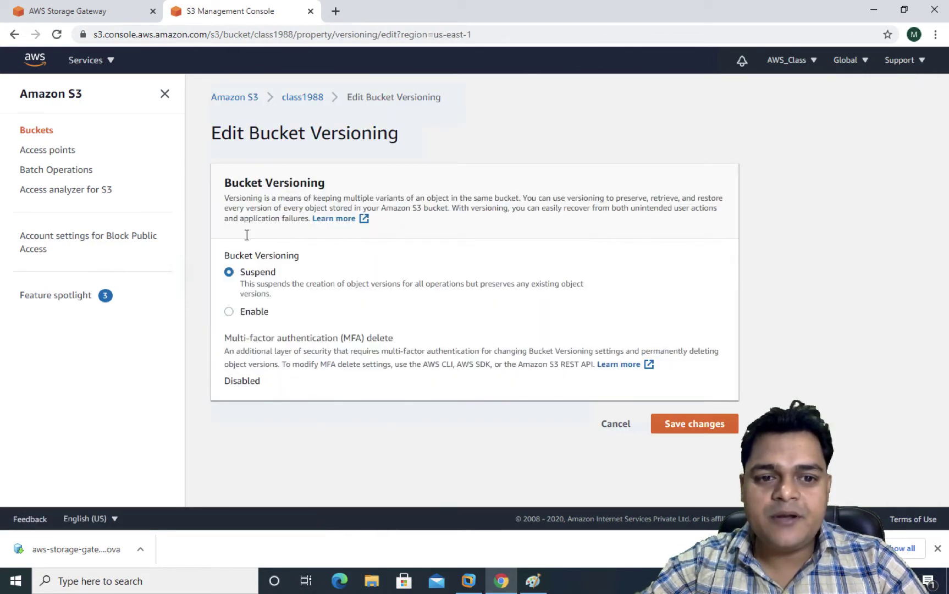
pyautogui.click(229, 312)
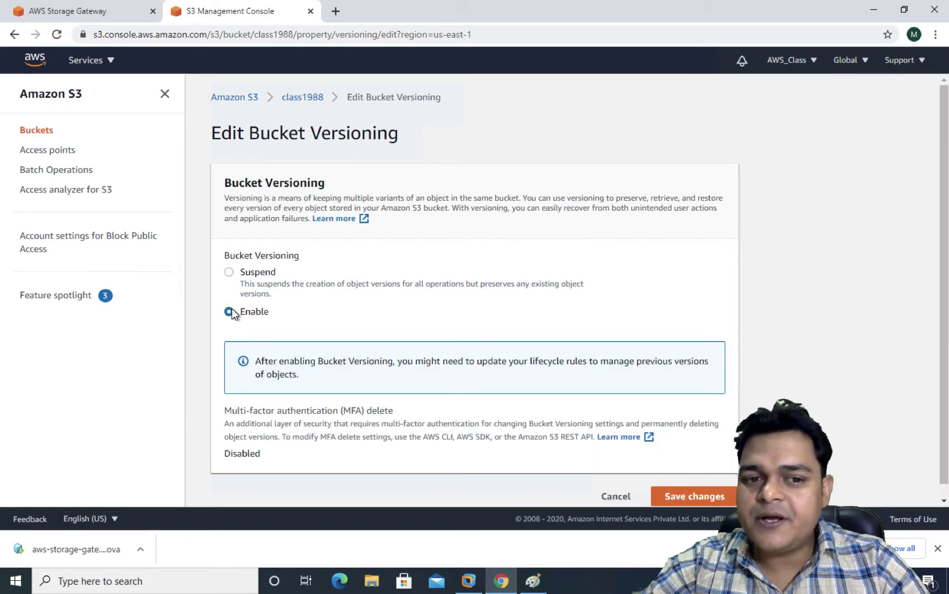
pyautogui.click(687, 497)
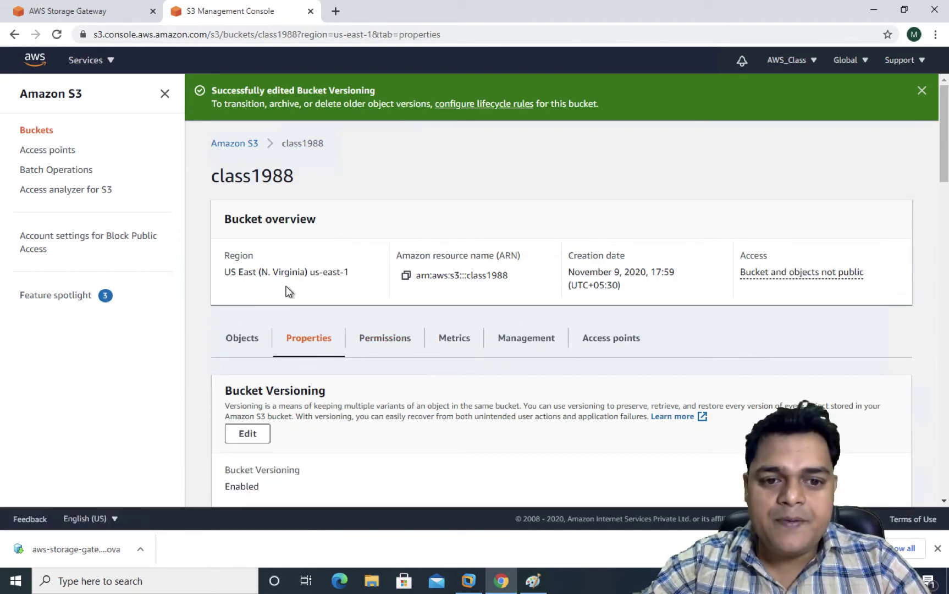
# Minimize Chrome, open Notepad, and write "Hello How are you ?" in a new text document
pyautogui.click(873, 9)
pyautogui.press('super+r')
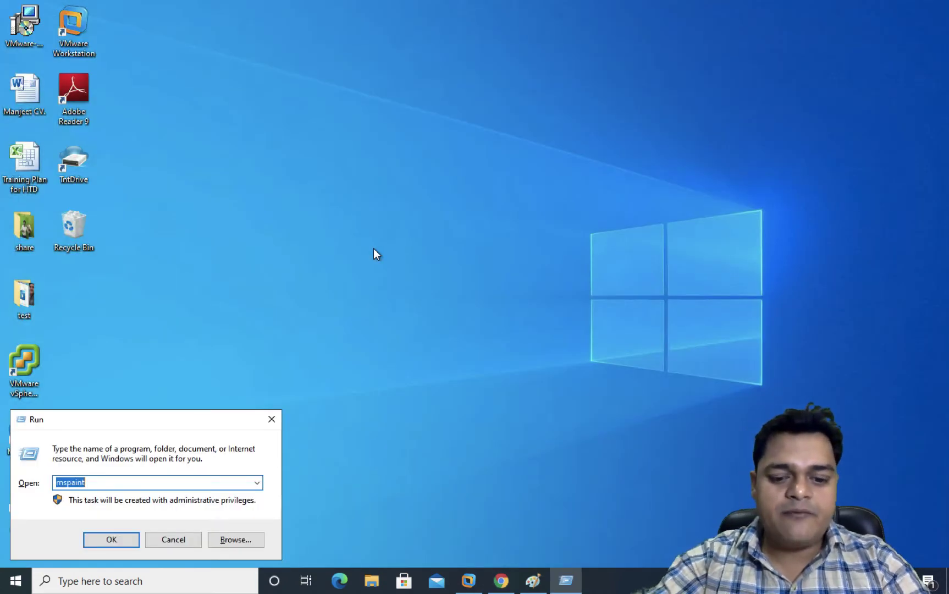
pyautogui.write('notepad')
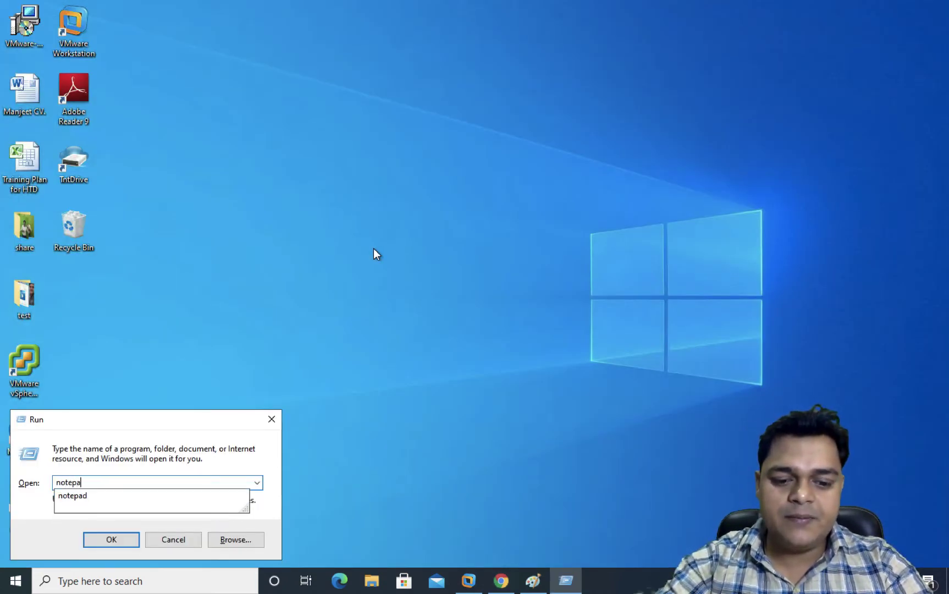
pyautogui.press('Return')
pyautogui.write('Hello Ho')
pyautogui.press('BackSpace')
pyautogui.write('ow are')
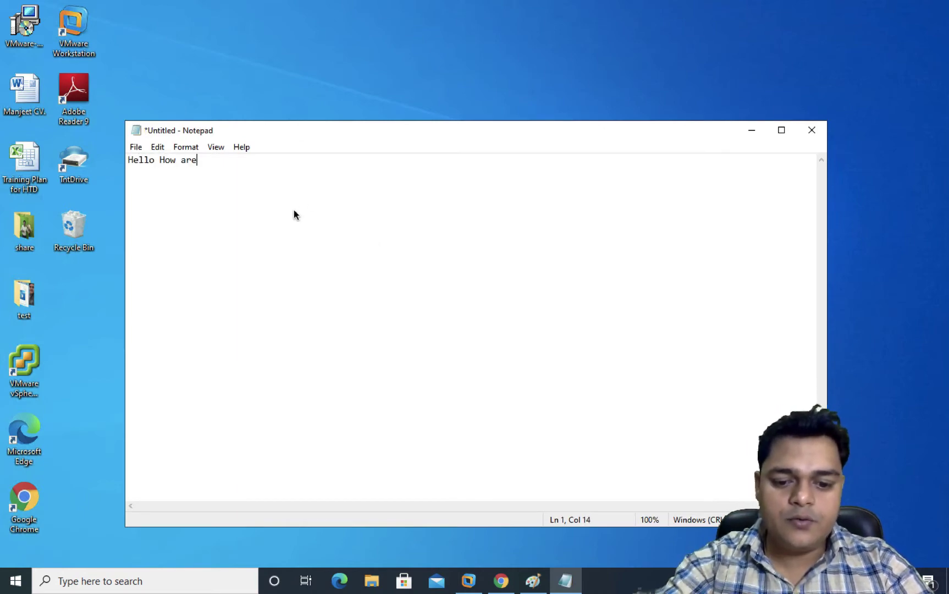
pyautogui.write(' you ?')
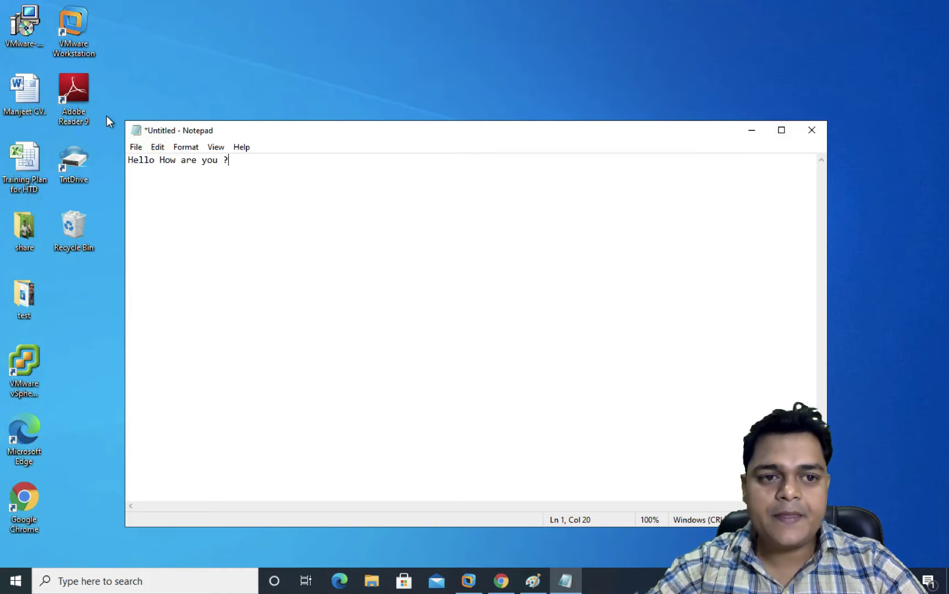
# Save the text document to the Desktop as testfile and close Notepad
pyautogui.click(136, 148)
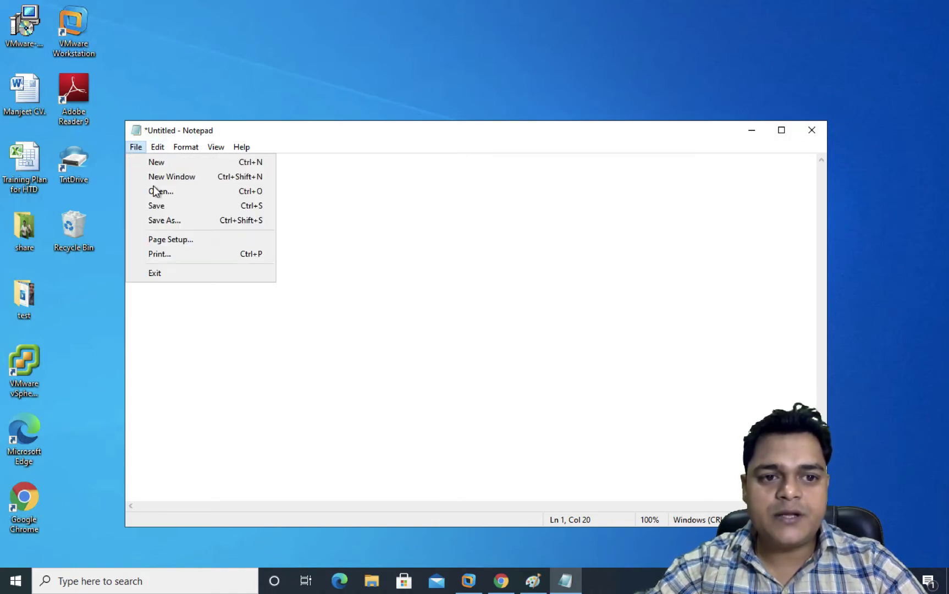
pyautogui.click(159, 207)
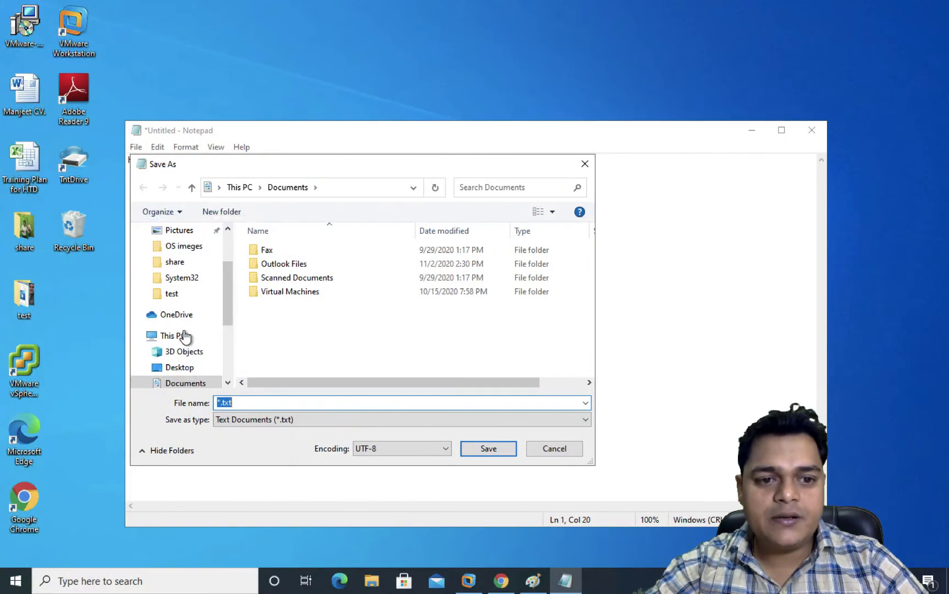
pyautogui.click(325, 335)
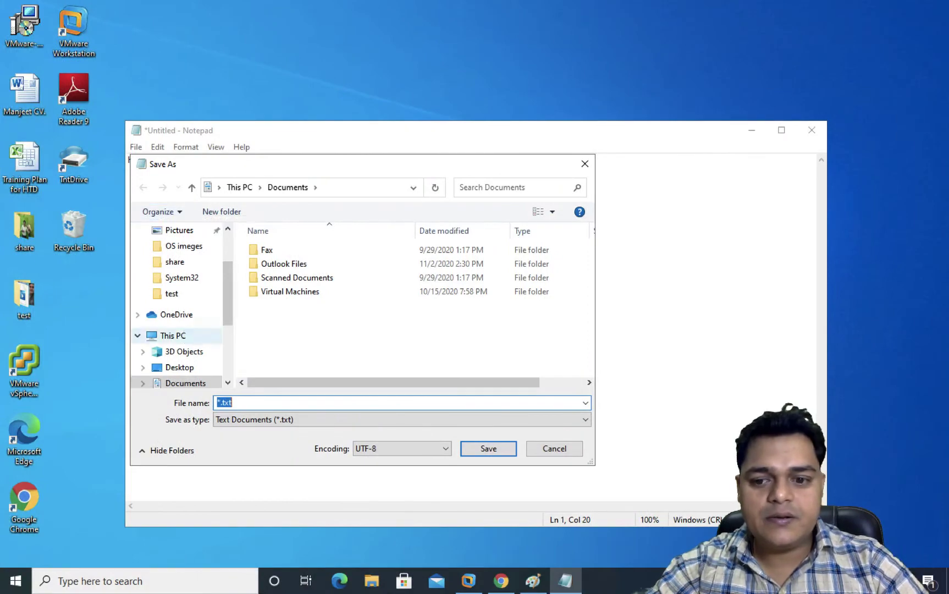
pyautogui.hotkey('ctrl', 'Left')
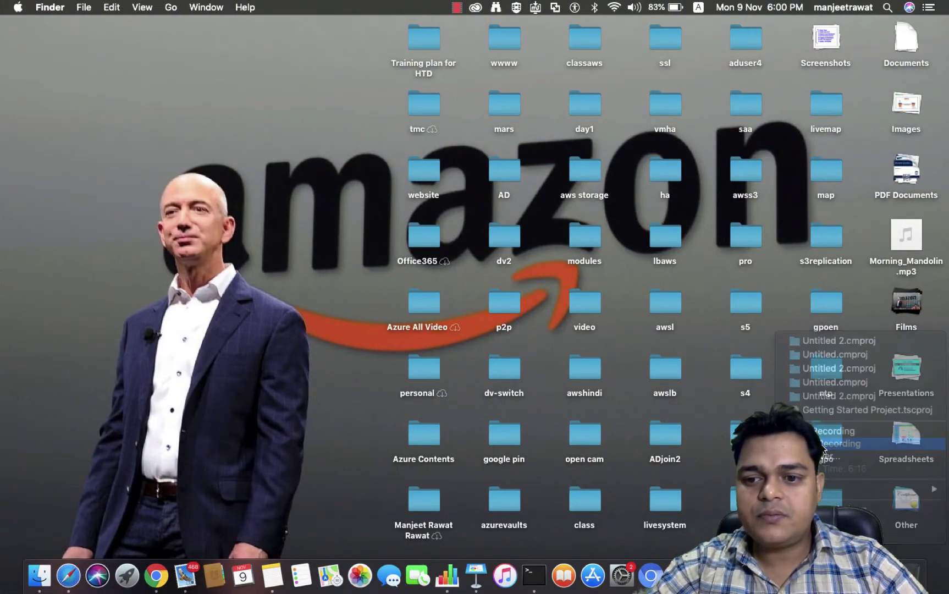
pyautogui.hotkey('ctrl', 'Right')
pyautogui.click(236, 400)
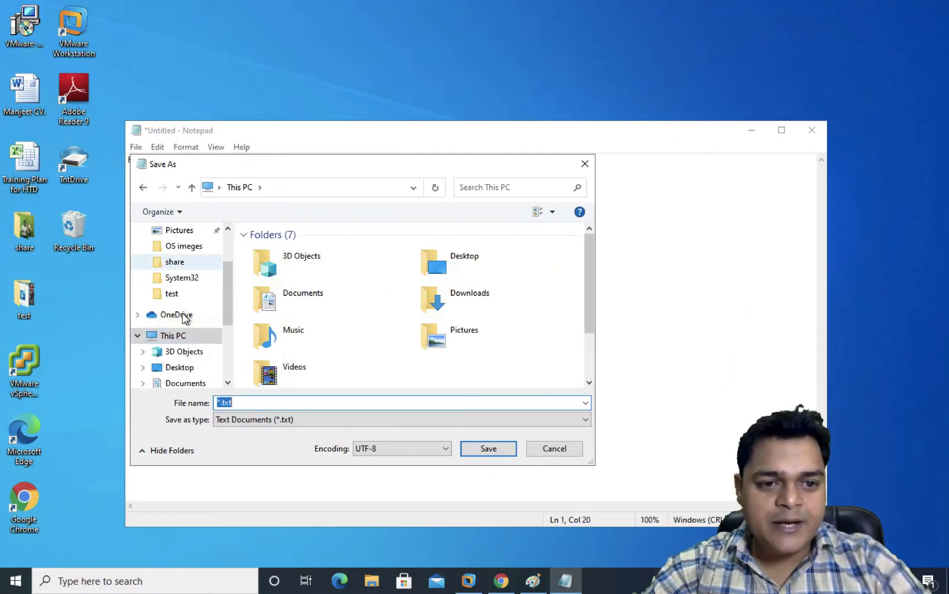
pyautogui.scroll(-1, 176, 341)
pyautogui.click(180, 352)
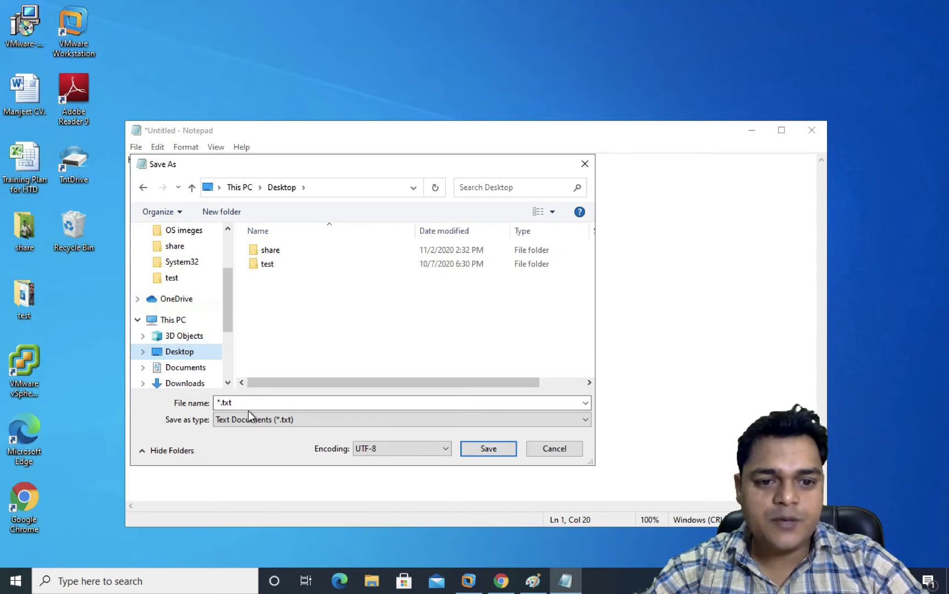
pyautogui.write('testfile')
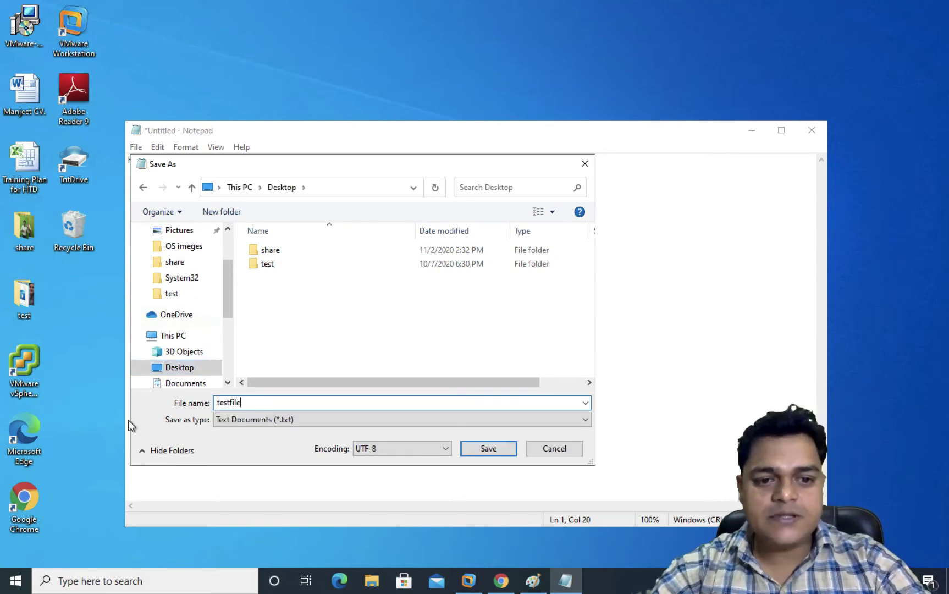
pyautogui.click(494, 449)
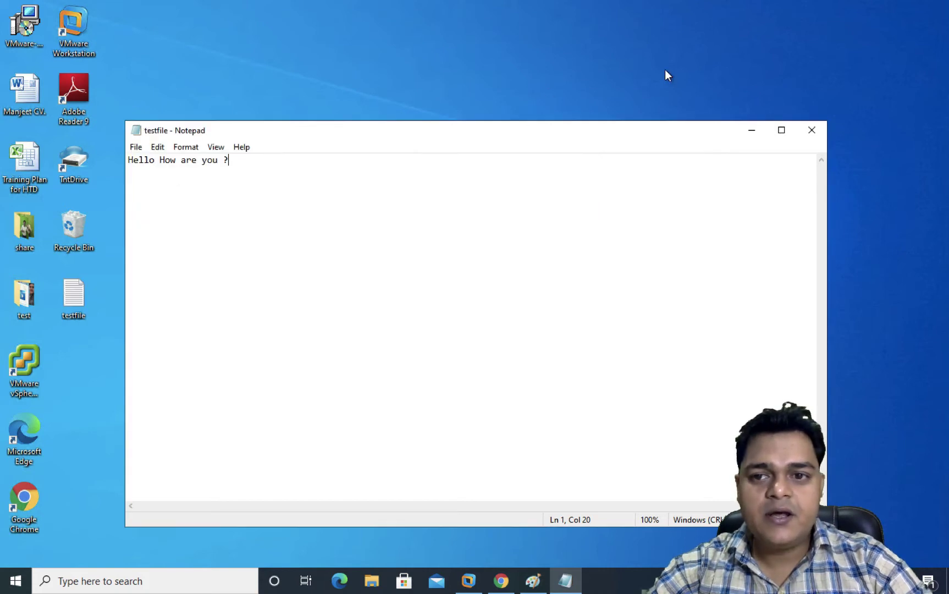
pyautogui.click(812, 131)
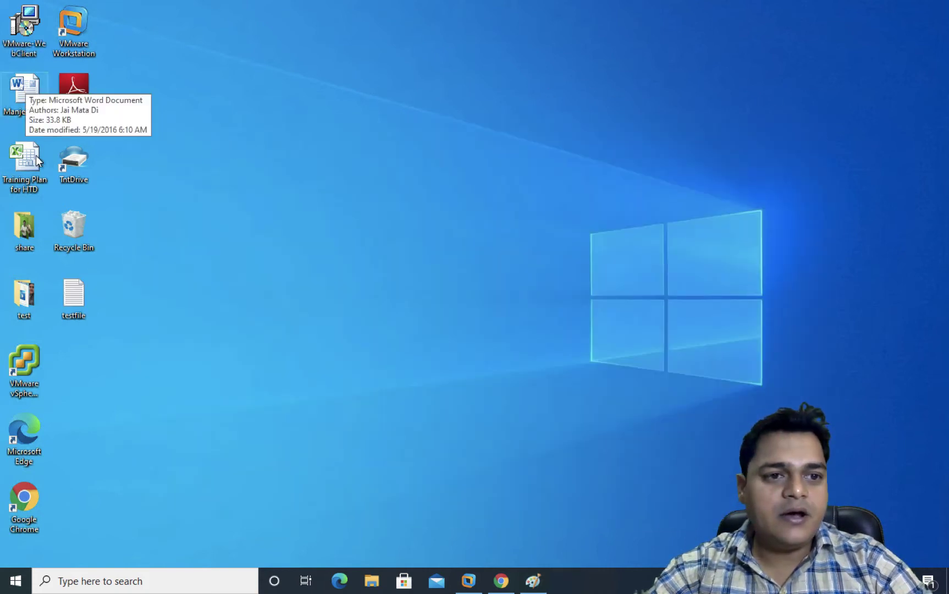
# Move the testfile icon to an empty area of the desktop, open the file to check its text, and close it
pyautogui.moveTo(73, 297); pyautogui.dragTo(347, 151)
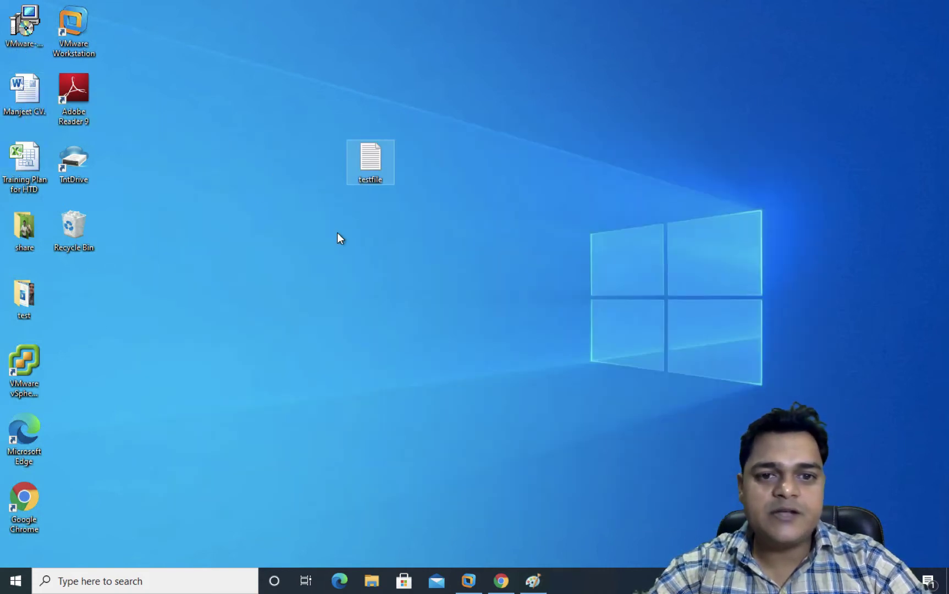
pyautogui.rightClick(376, 161)
pyautogui.click(404, 166)
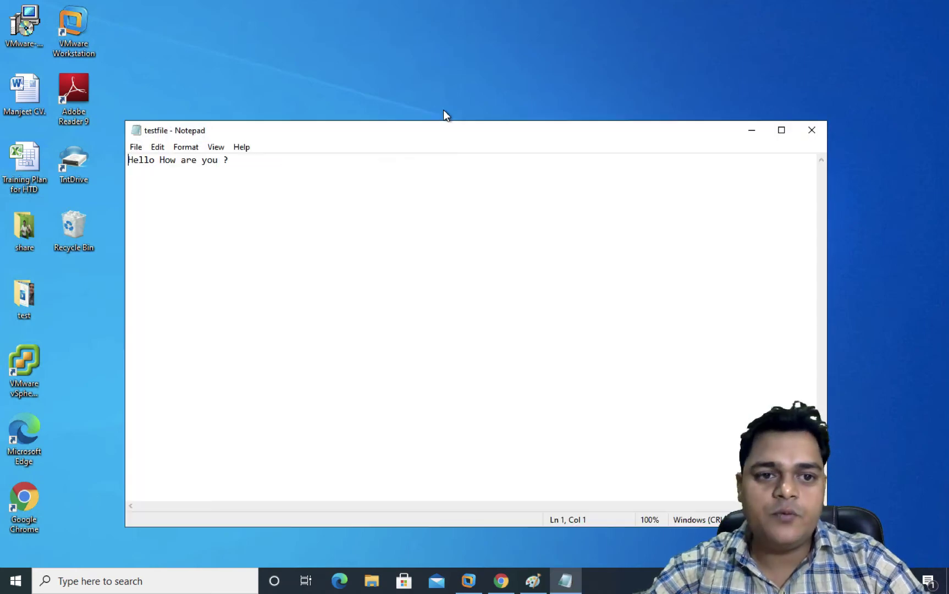
pyautogui.click(811, 136)
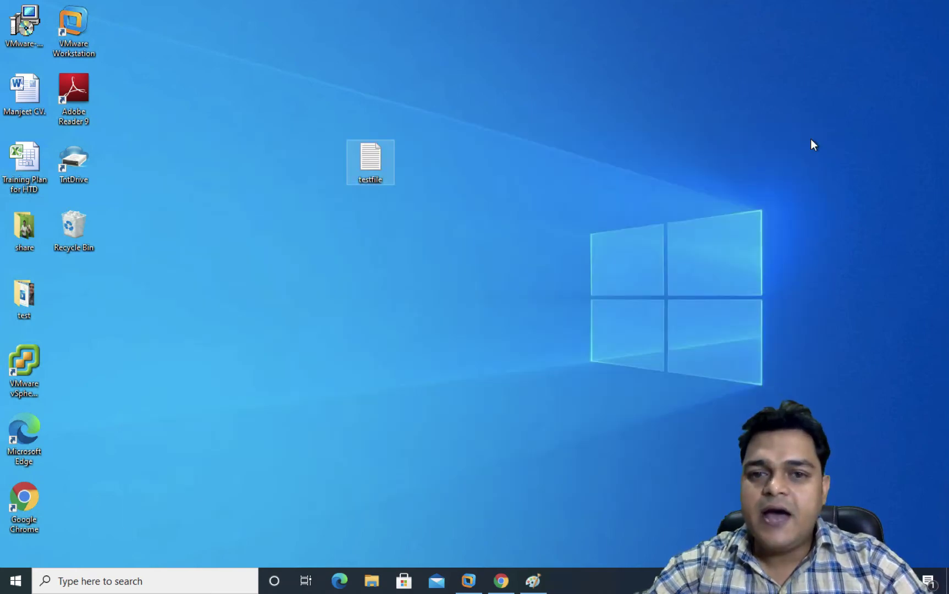
# Switch to Chrome, start an upload to the class1988 bucket, and add testfile from the Desktop
pyautogui.click(501, 581)
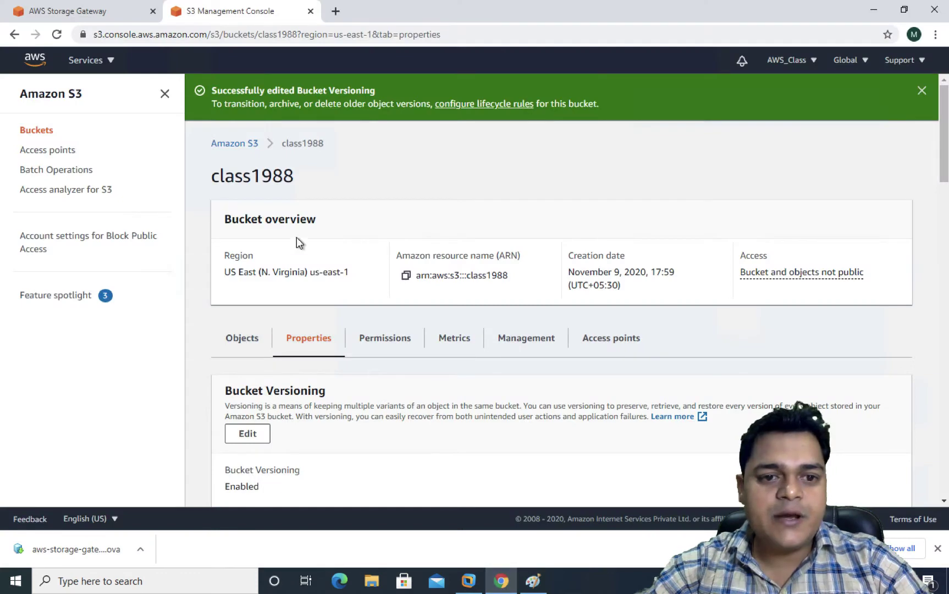
pyautogui.scroll(-5, 323, 421)
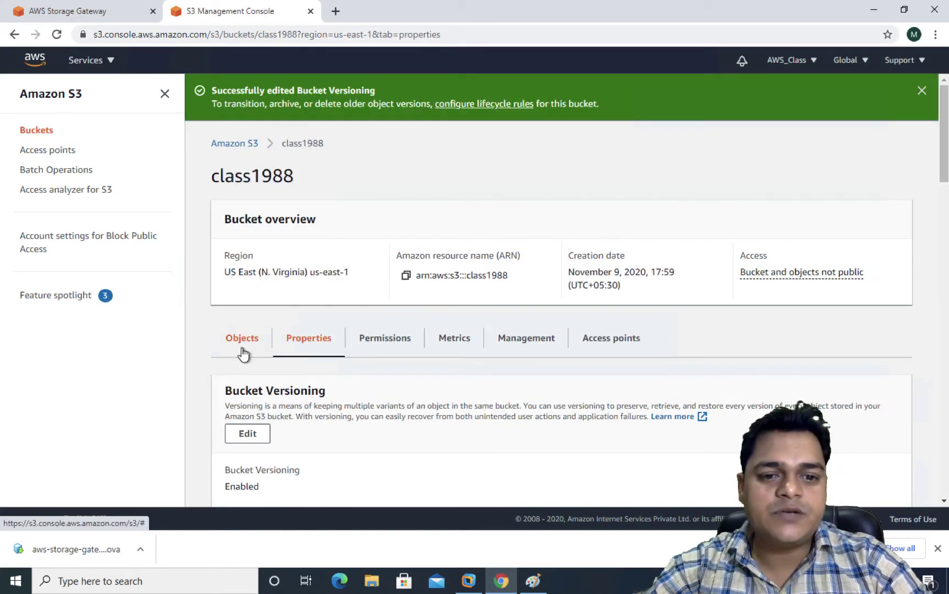
pyautogui.click(242, 338)
pyautogui.scroll(-2, 367, 426)
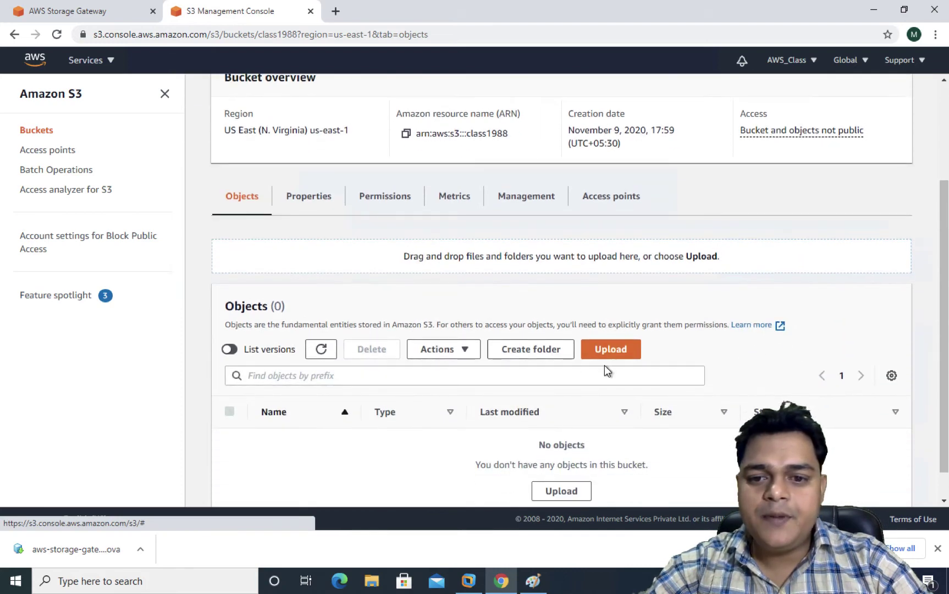
pyautogui.click(611, 349)
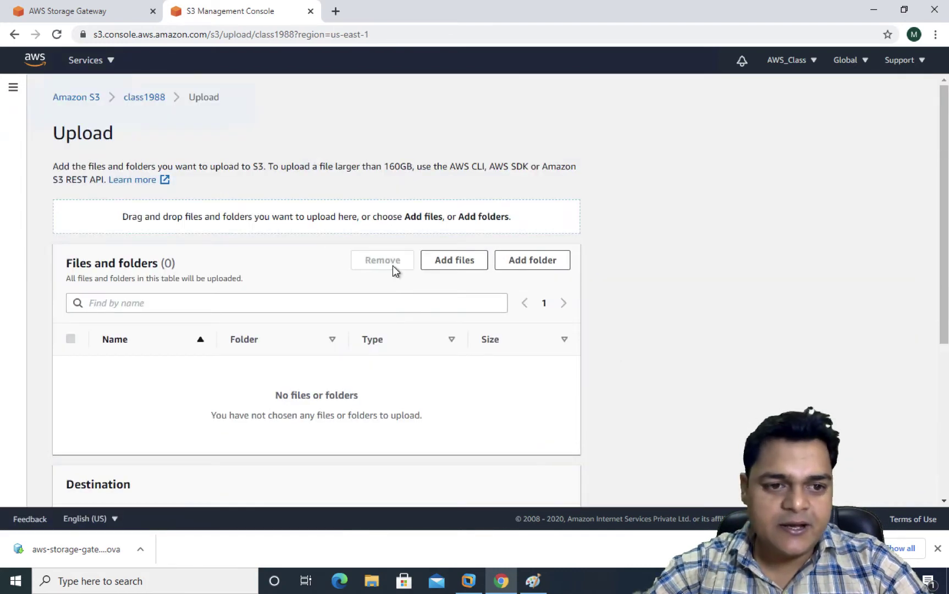
pyautogui.click(445, 261)
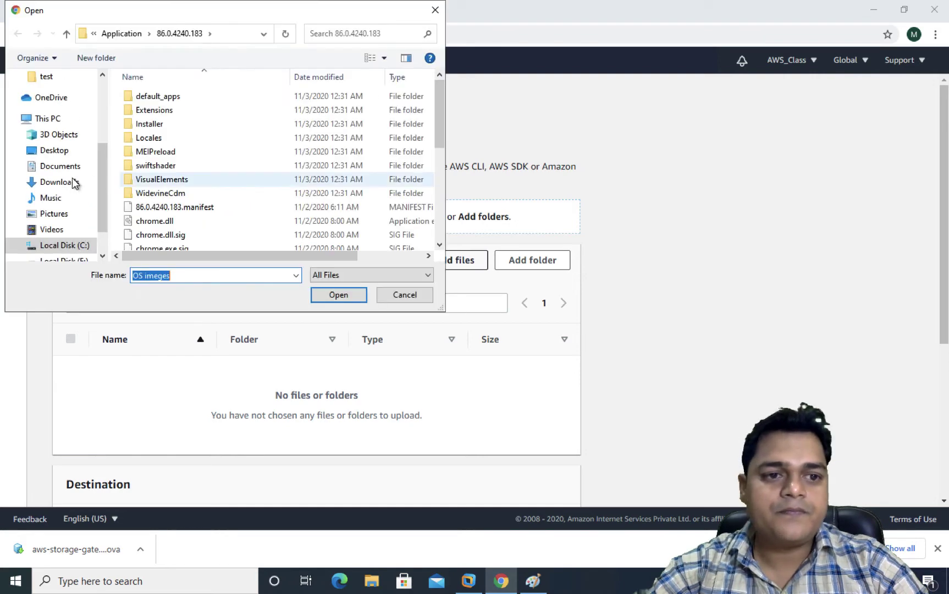
pyautogui.click(55, 151)
pyautogui.click(147, 139)
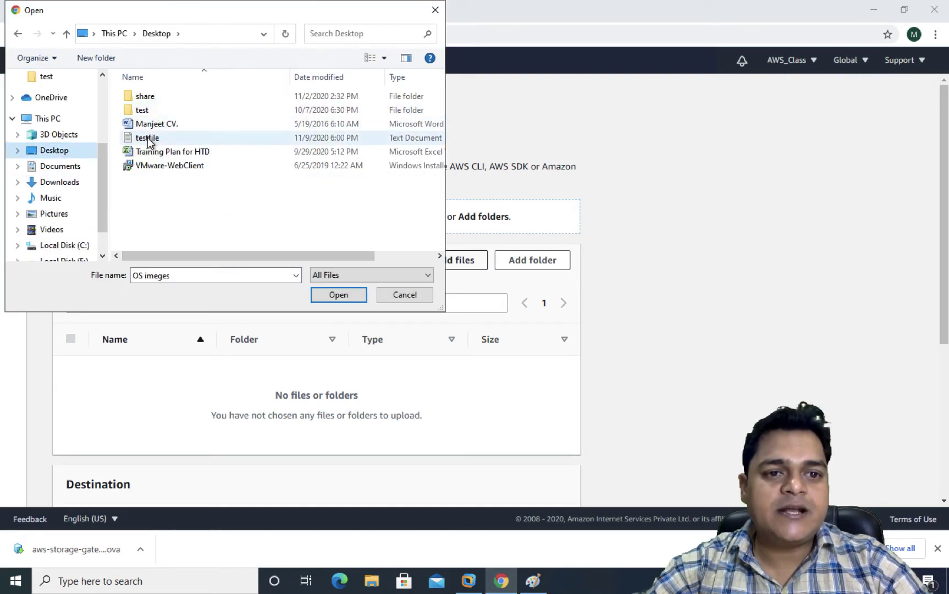
pyautogui.click(347, 297)
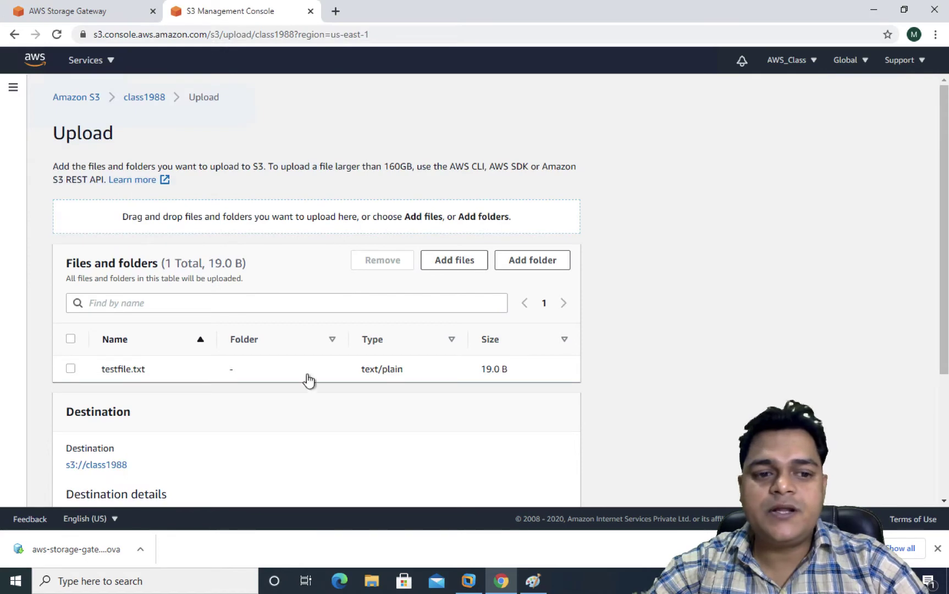
# Upload testfile.txt to the class1988 bucket and exit the upload status page
pyautogui.click(70, 370)
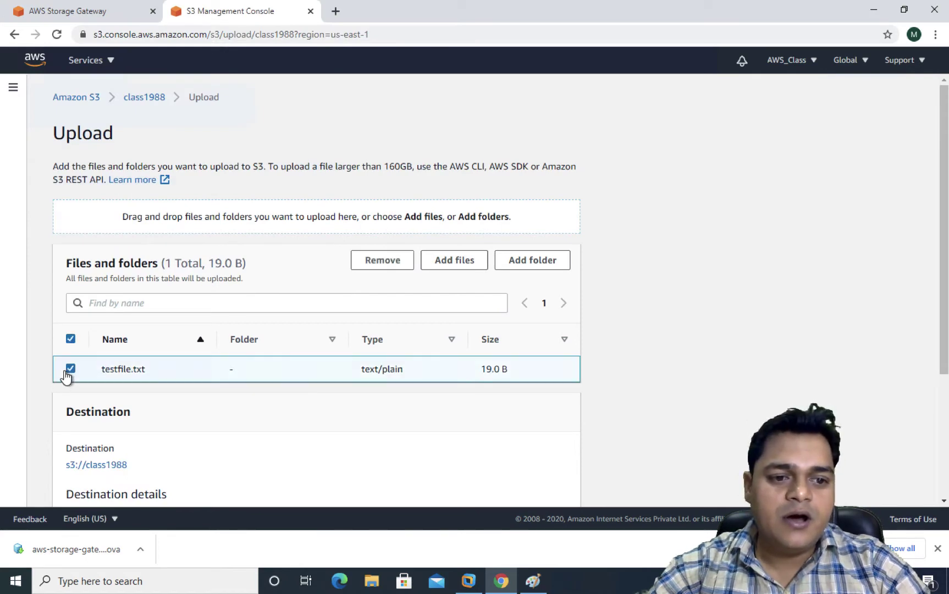
pyautogui.scroll(-3, 149, 410)
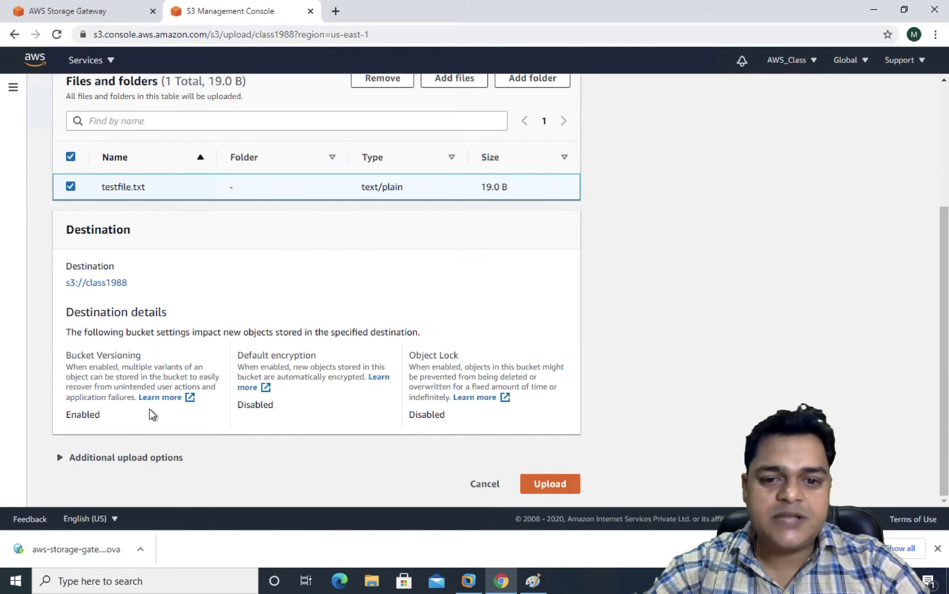
pyautogui.click(550, 485)
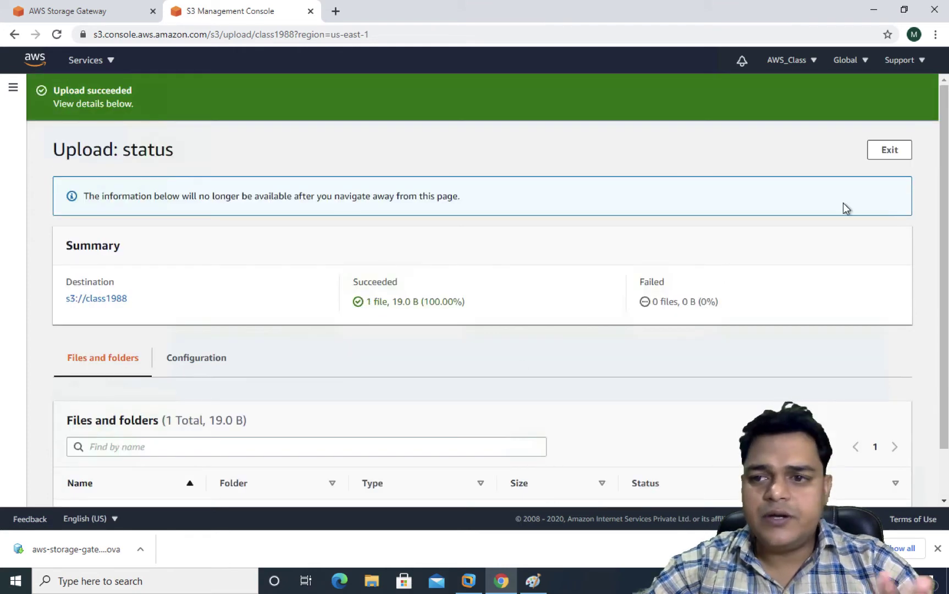
pyautogui.click(884, 161)
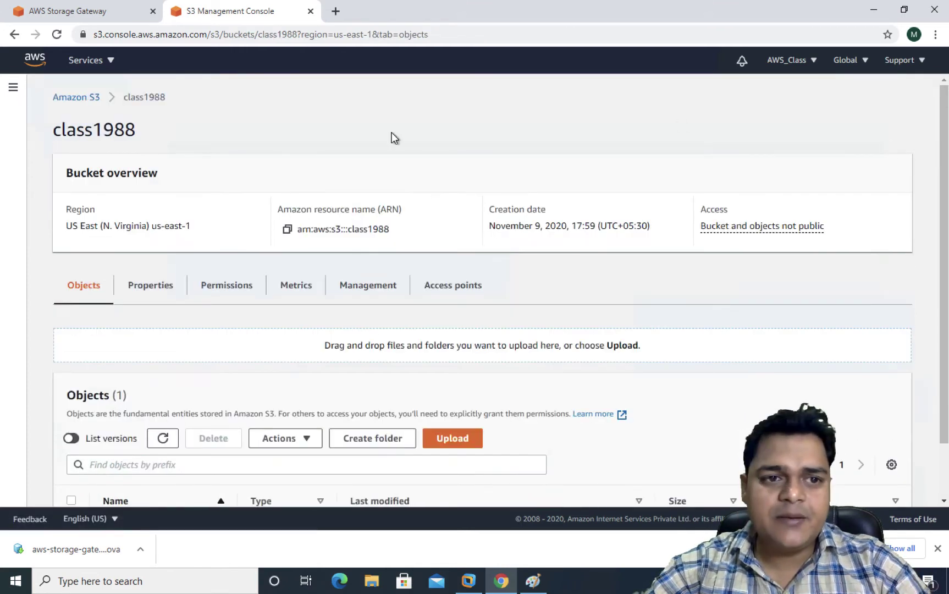
# Check the class1988 bucket's properties, open its Block public access settings for editing, and turn off Block all public access
pyautogui.click(164, 302)
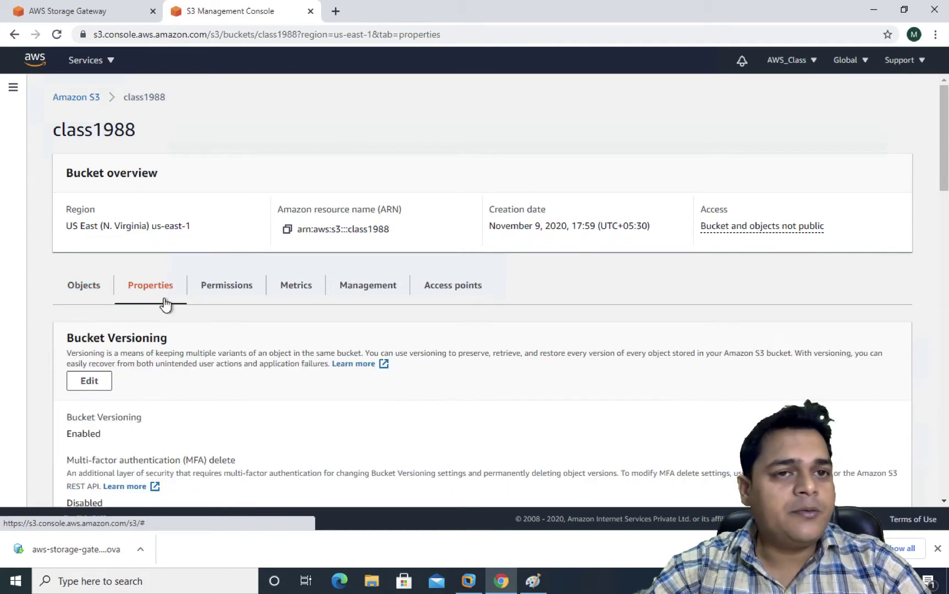
pyautogui.scroll(-10, 276, 324)
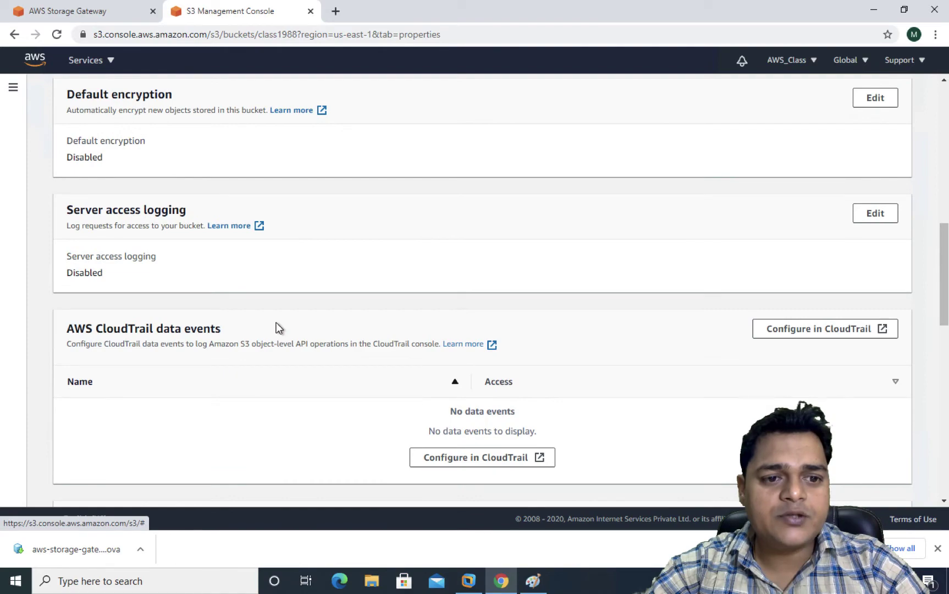
pyautogui.scroll(-5, 276, 328)
pyautogui.scroll(15, 276, 328)
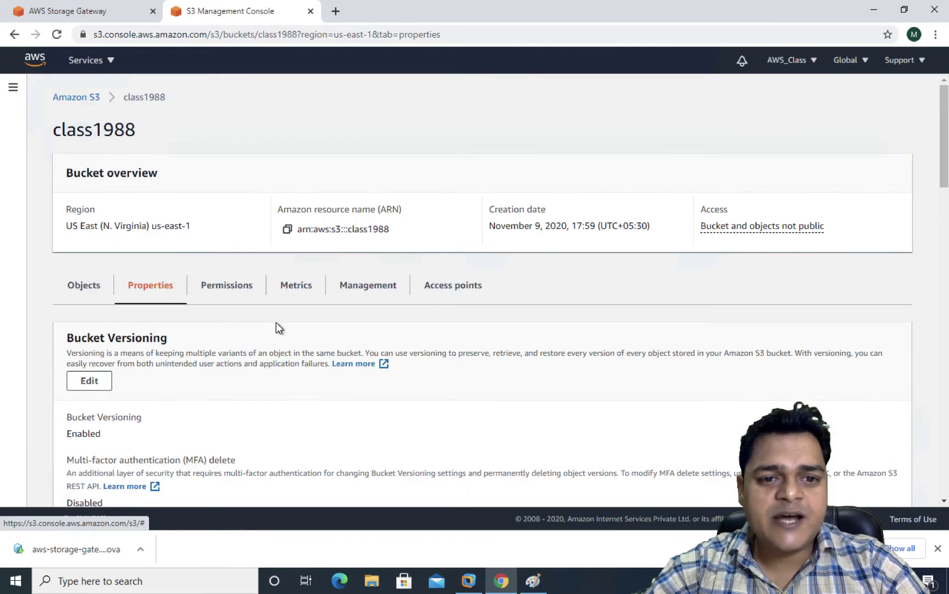
pyautogui.click(220, 288)
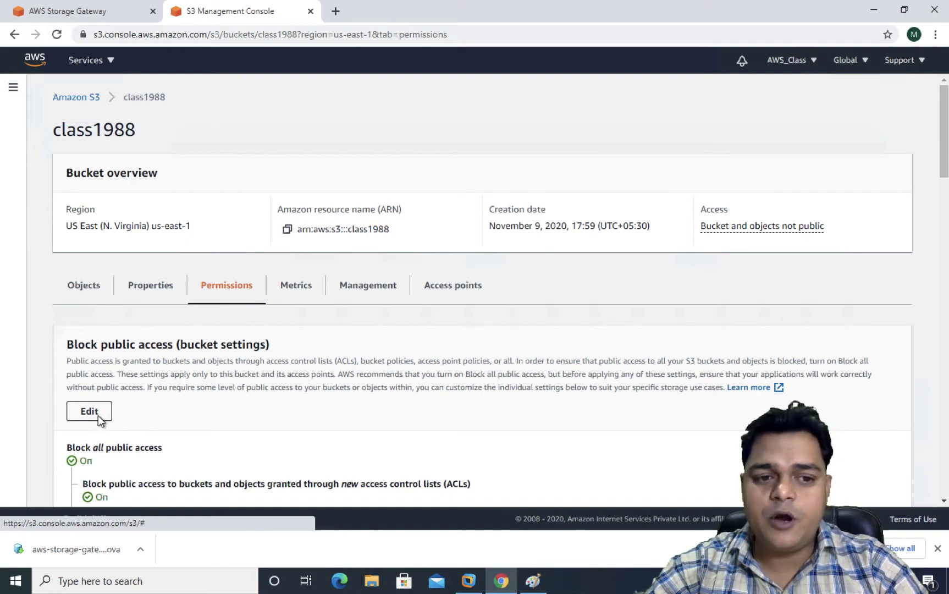
pyautogui.scroll(-3, 99, 416)
pyautogui.click(95, 236)
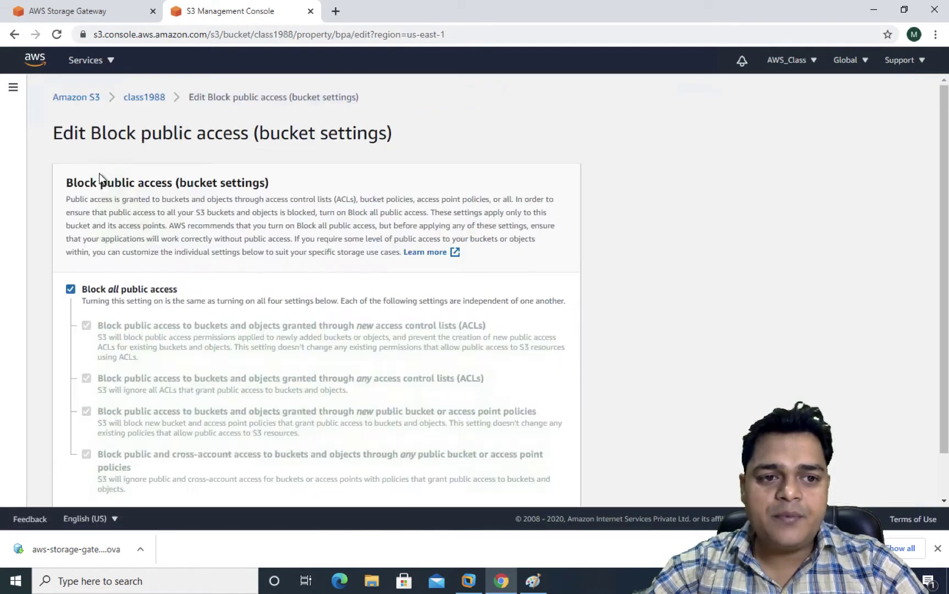
pyautogui.click(70, 289)
pyautogui.scroll(-1, 266, 421)
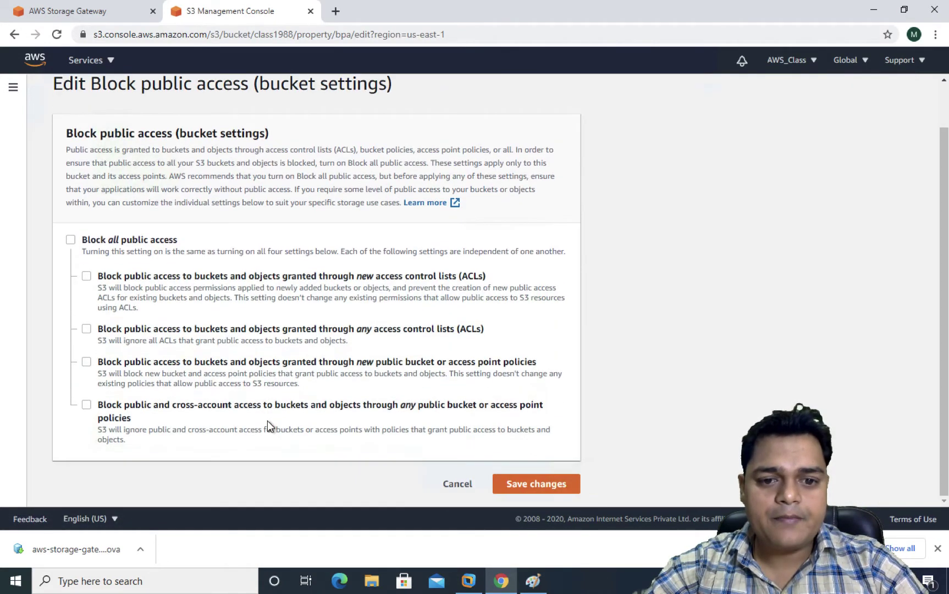
# Save the Block public access changes and approve them by entering confirm
pyautogui.click(537, 486)
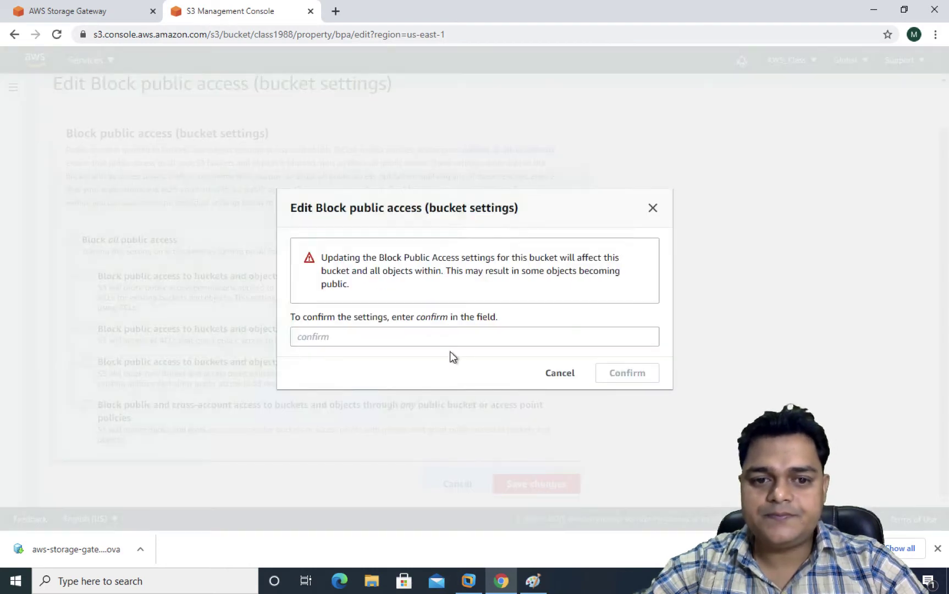
pyautogui.click(428, 335)
pyautogui.write('confir')
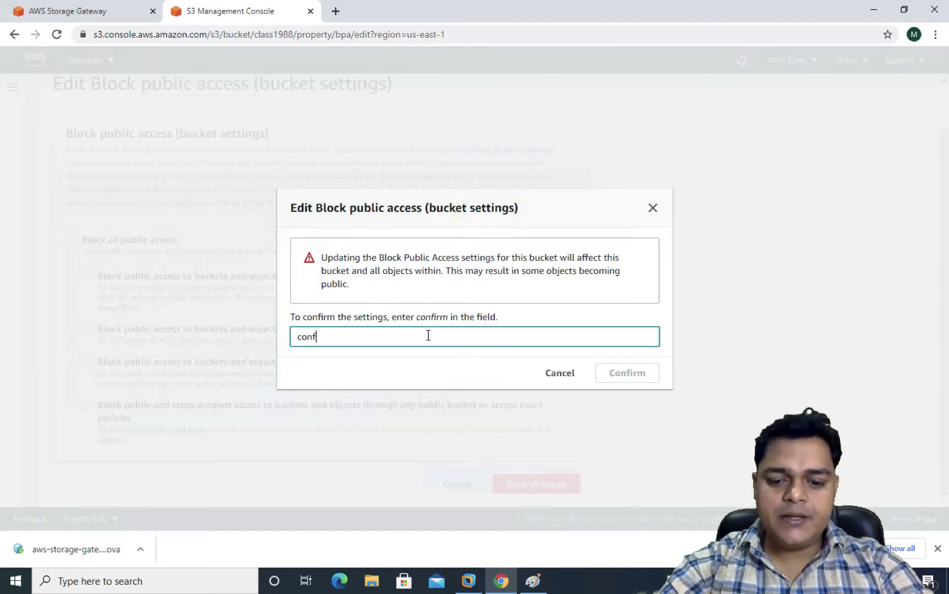
pyautogui.write('m')
pyautogui.click(647, 374)
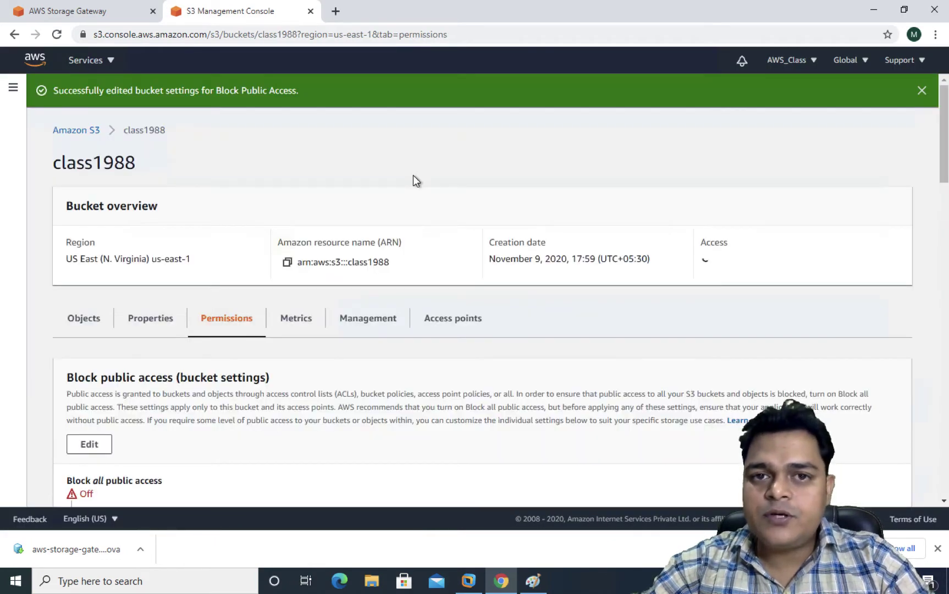
# Open testfile.txt from the bucket's object list and copy its object URL
pyautogui.click(94, 312)
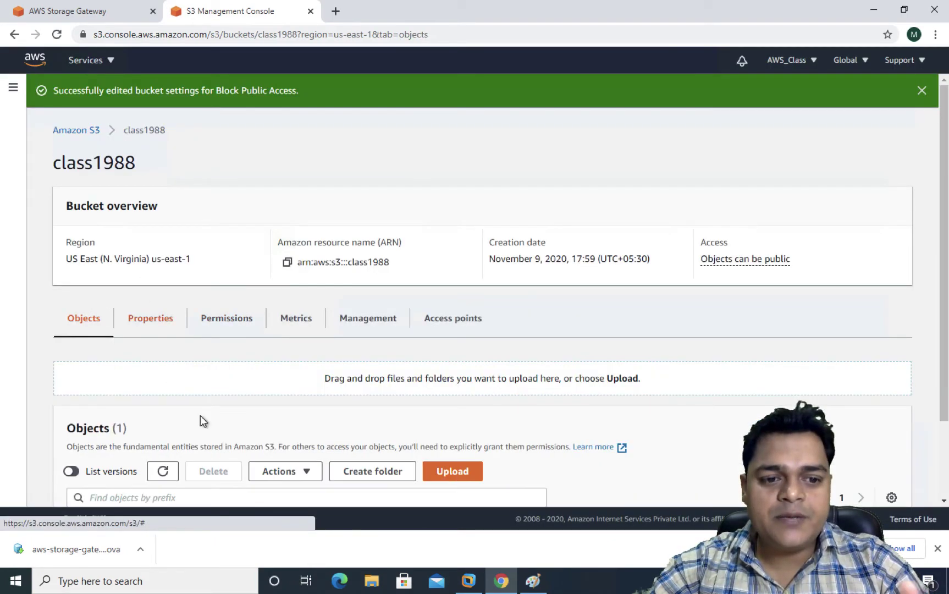
pyautogui.scroll(-2, 201, 417)
pyautogui.click(141, 467)
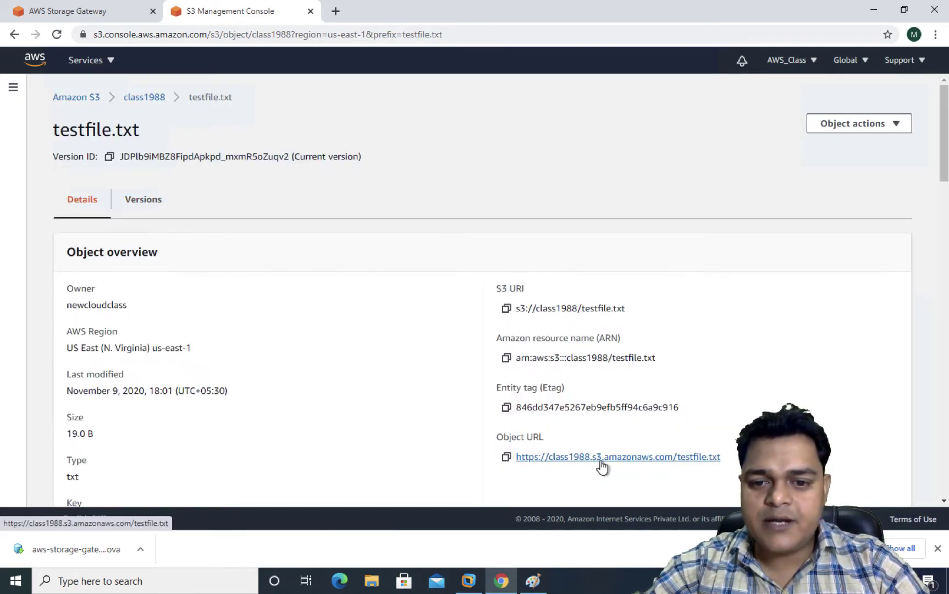
pyautogui.click(507, 458)
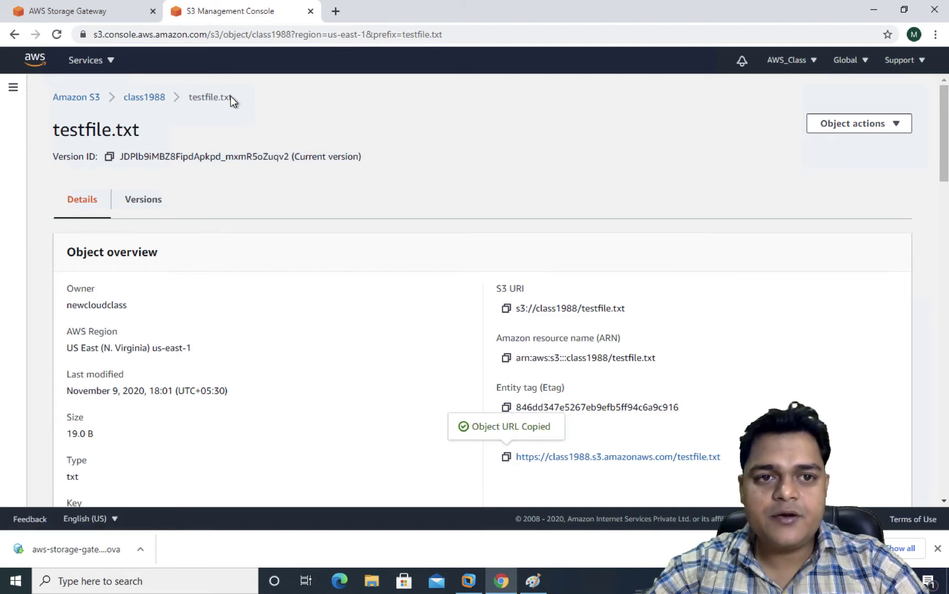
# Load the copied testfile.txt object URL in a new browser tab
pyautogui.click(335, 11)
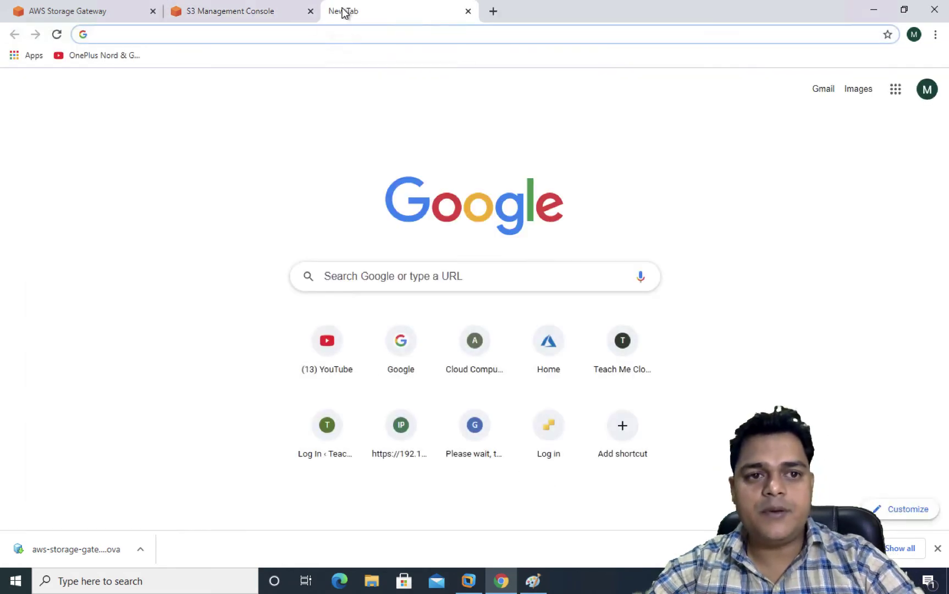
pyautogui.press('super+v')
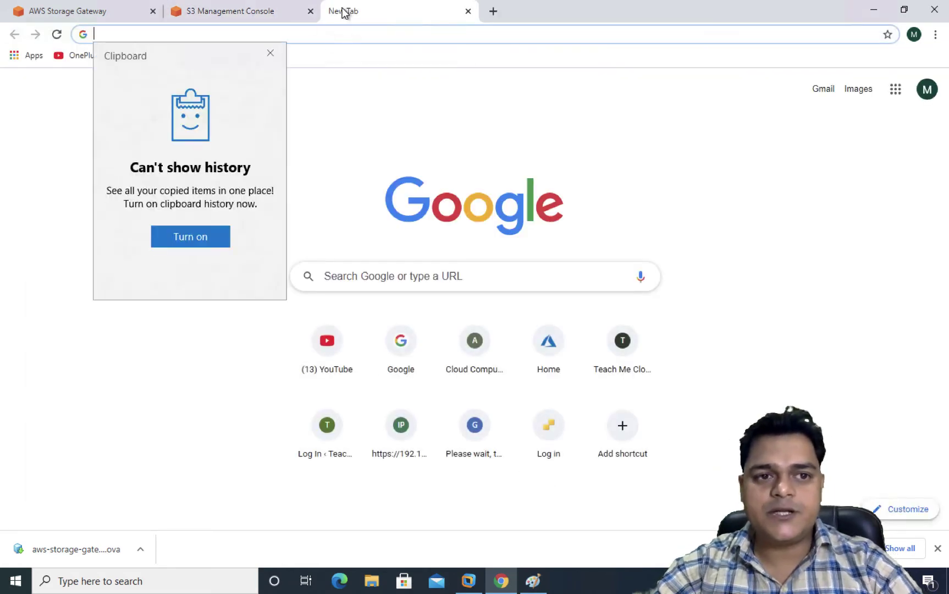
pyautogui.click(270, 53)
pyautogui.hotkey('ctrl', 'v')
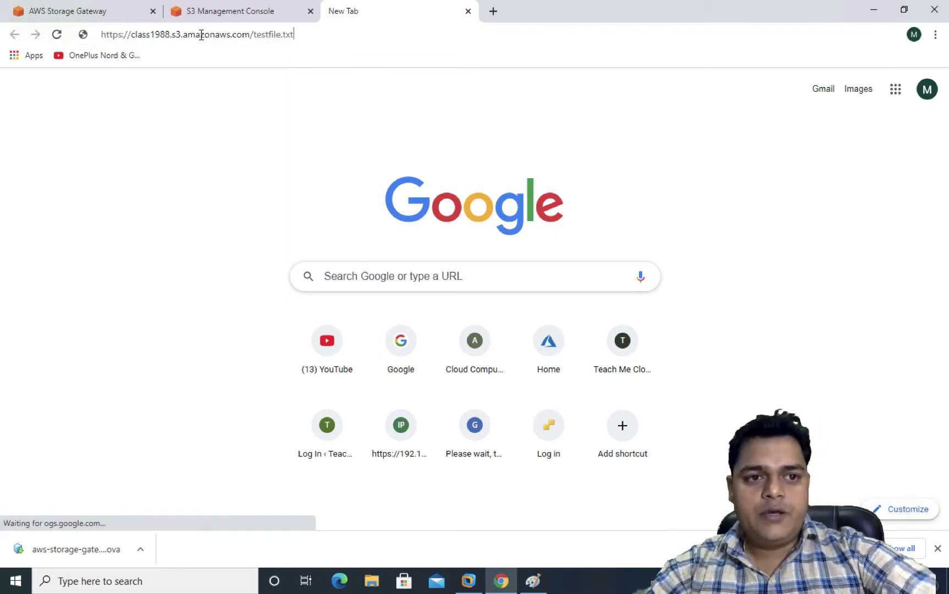
pyautogui.press('Return')
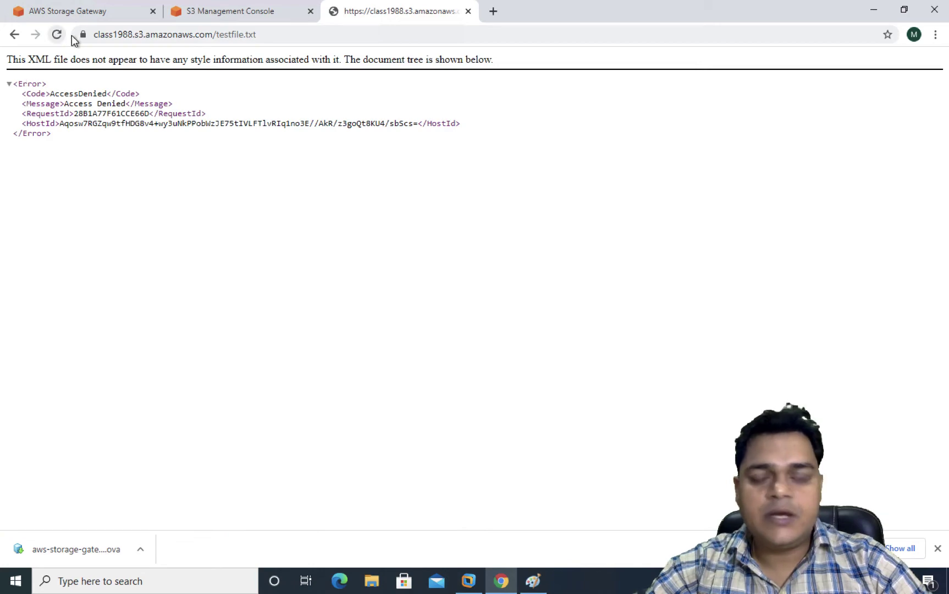
# Return to the S3 console and examine testfile.txt's details for access settings, reopening the object from the class1988 bucket
pyautogui.click(232, 9)
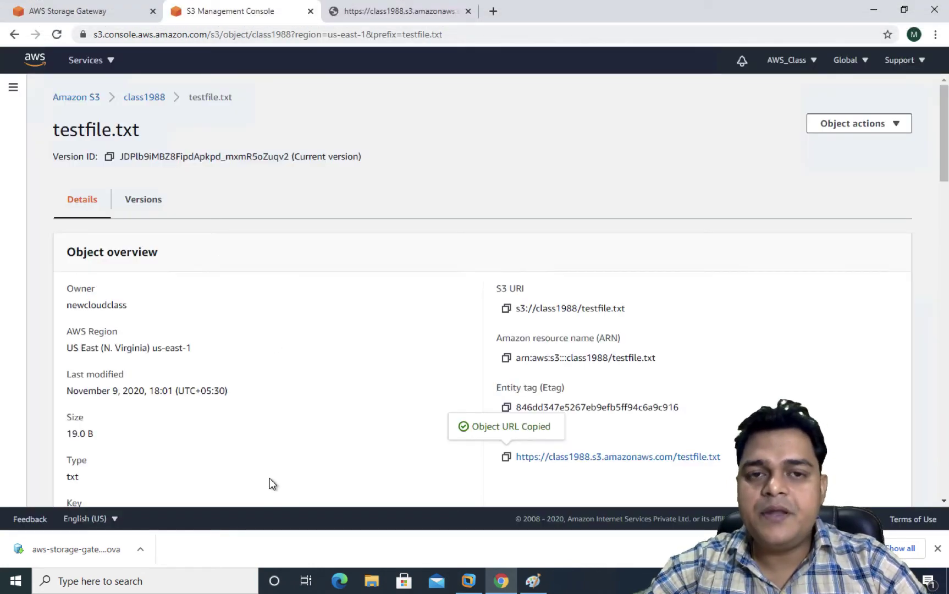
pyautogui.scroll(-4, 270, 478)
pyautogui.scroll(2, 269, 478)
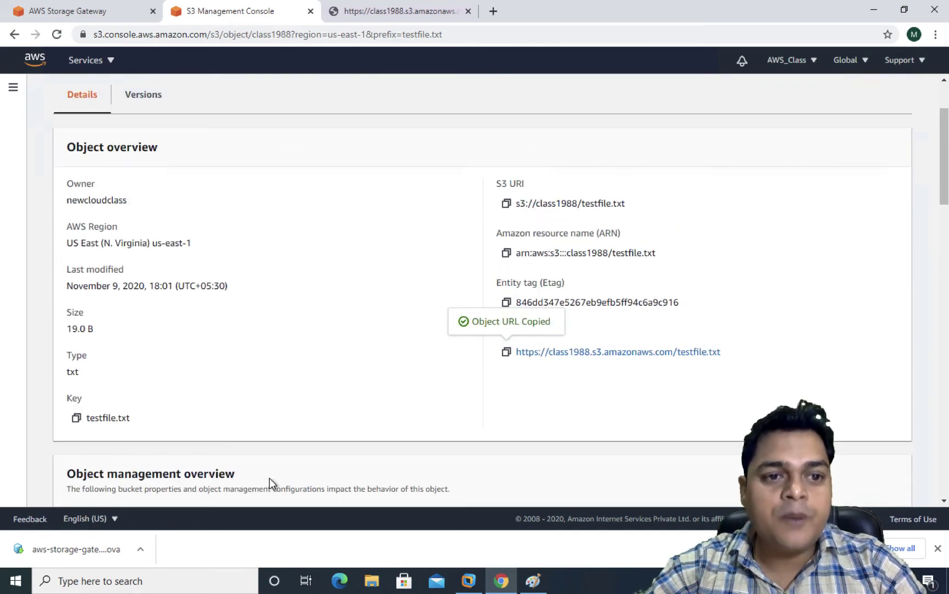
pyautogui.scroll(-5, 203, 343)
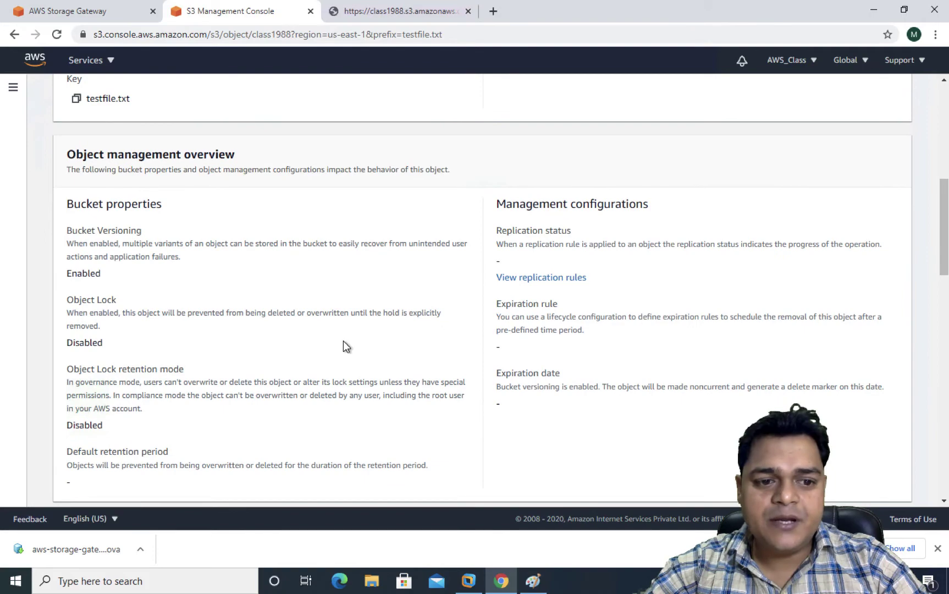
pyautogui.scroll(-3, 344, 341)
pyautogui.scroll(-4, 344, 342)
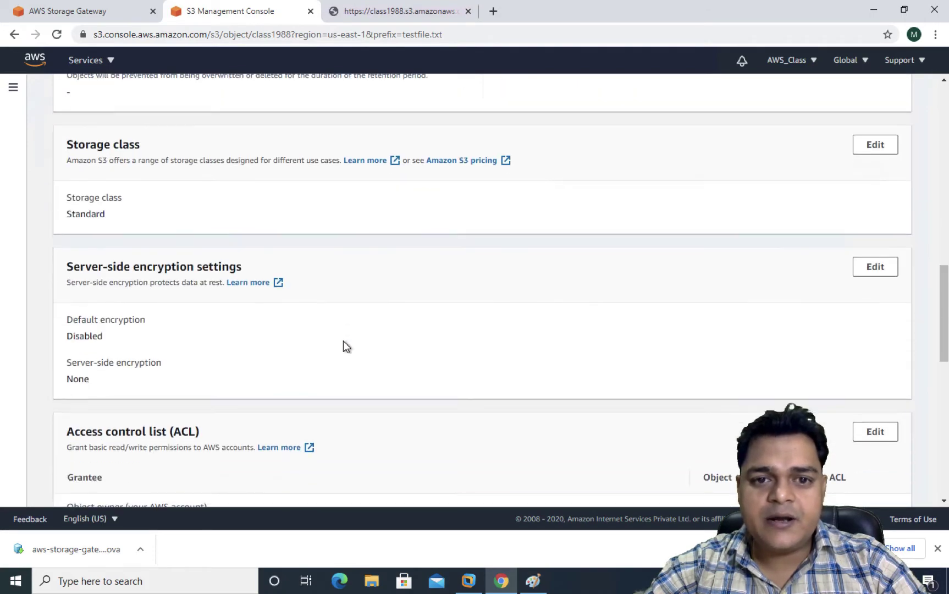
pyautogui.scroll(10, 343, 340)
pyautogui.click(147, 99)
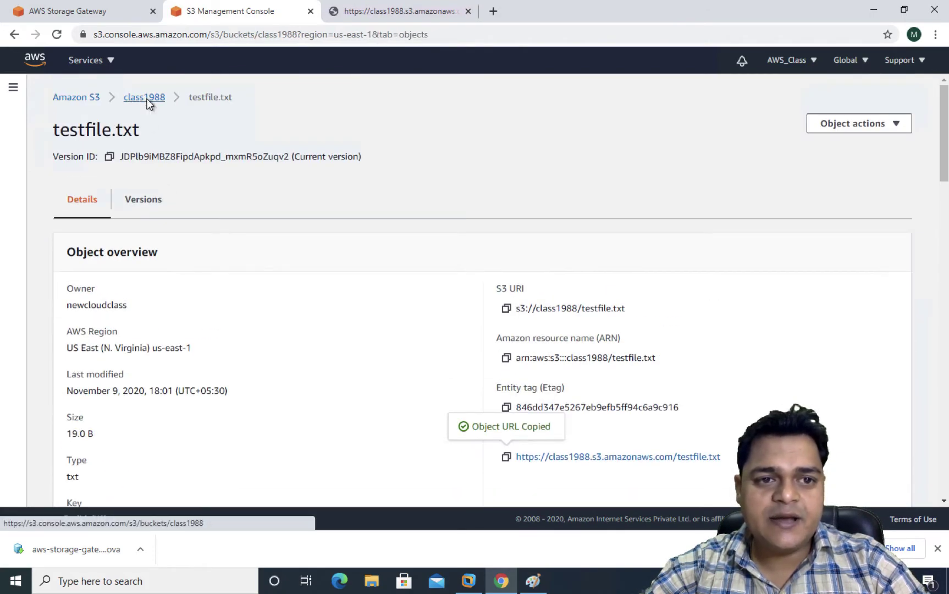
pyautogui.scroll(-2, 164, 453)
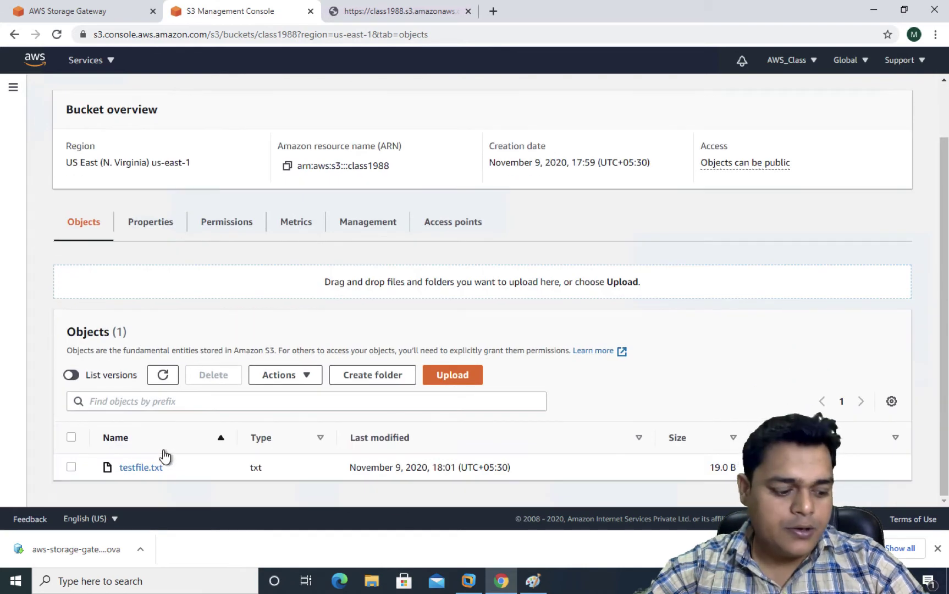
pyautogui.click(134, 469)
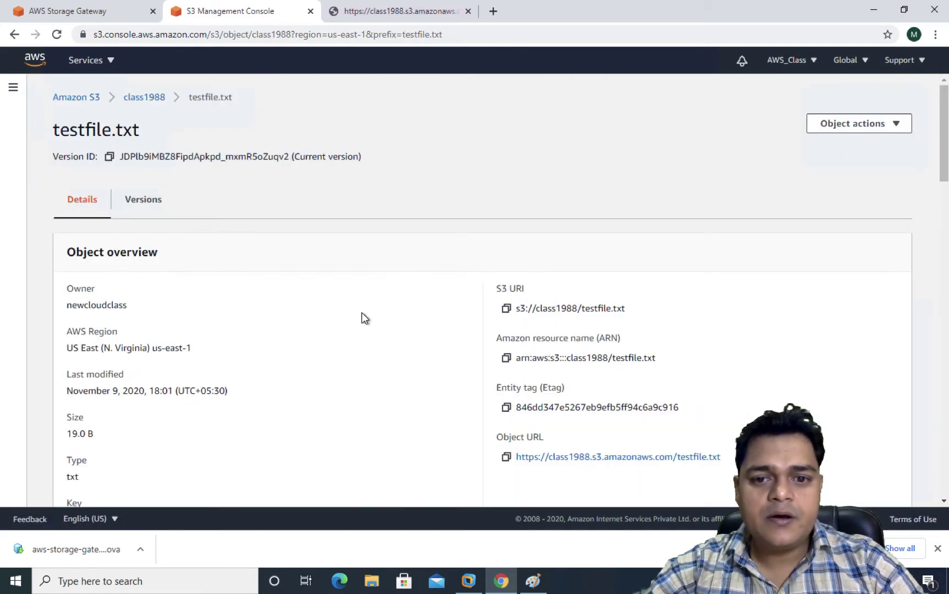
pyautogui.scroll(-2, 361, 318)
pyautogui.scroll(-10, 361, 318)
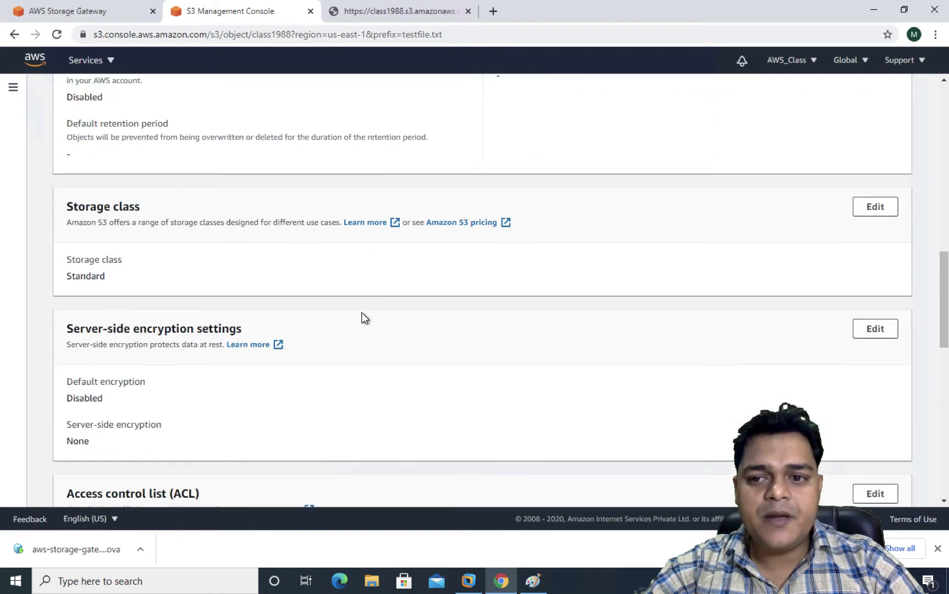
pyautogui.scroll(-10, 363, 318)
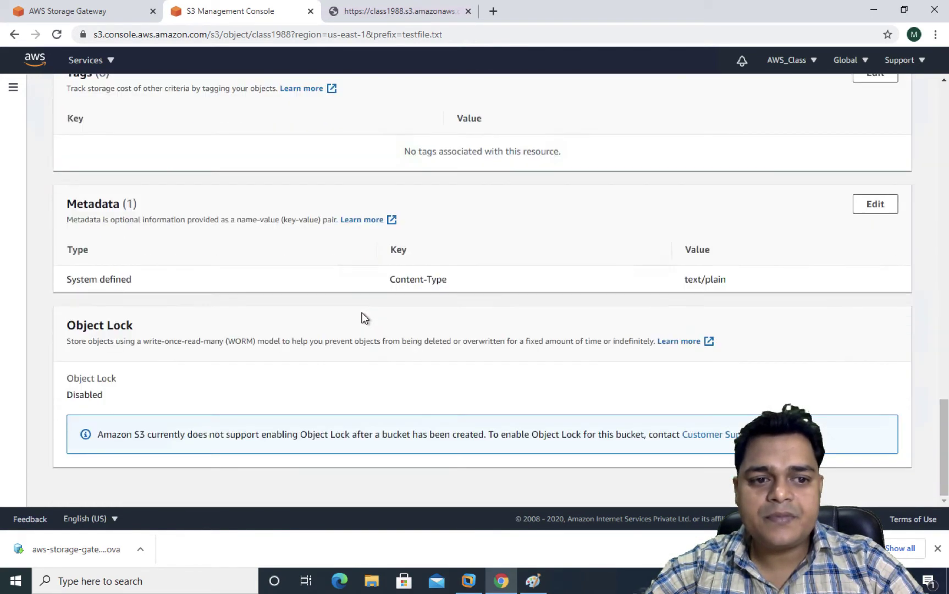
pyautogui.scroll(20, 362, 318)
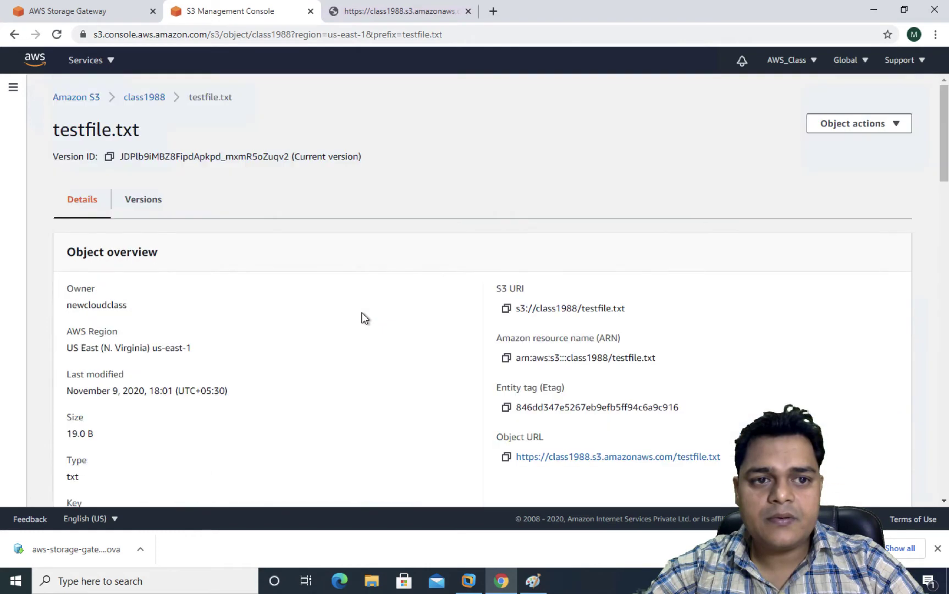
# Go back to the class1988 object list, select testfile.txt, and make it public
pyautogui.click(137, 99)
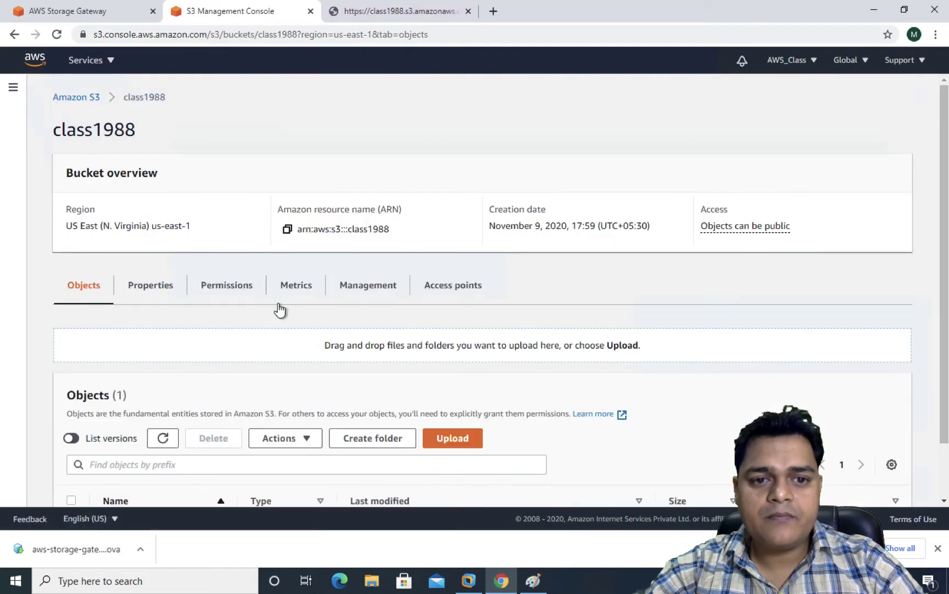
pyautogui.scroll(-1, 229, 308)
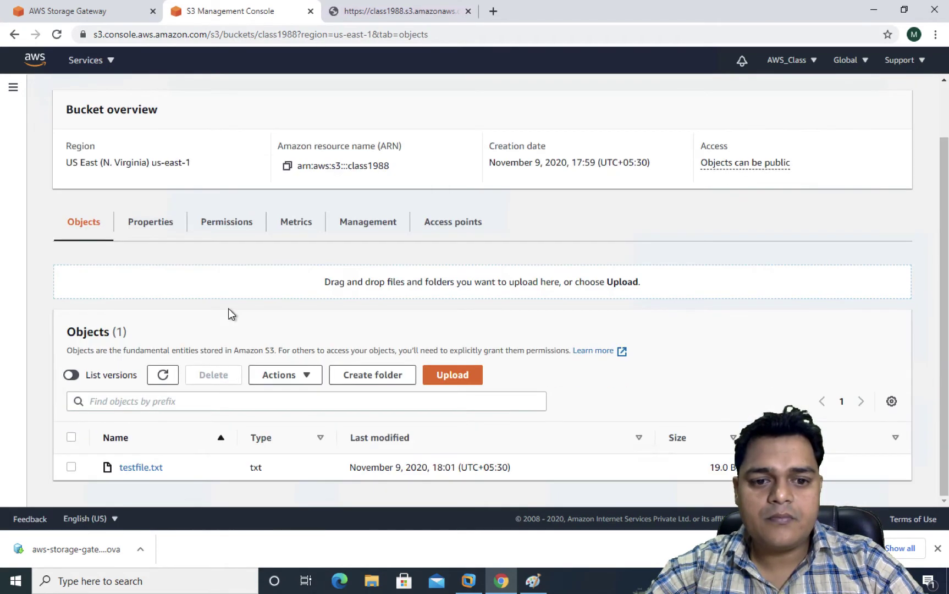
pyautogui.click(71, 467)
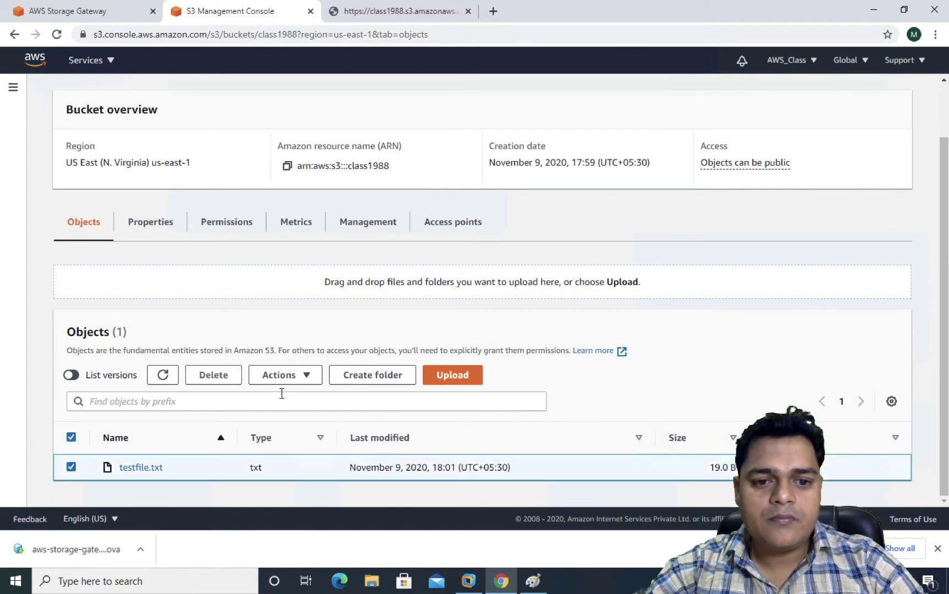
pyautogui.click(313, 379)
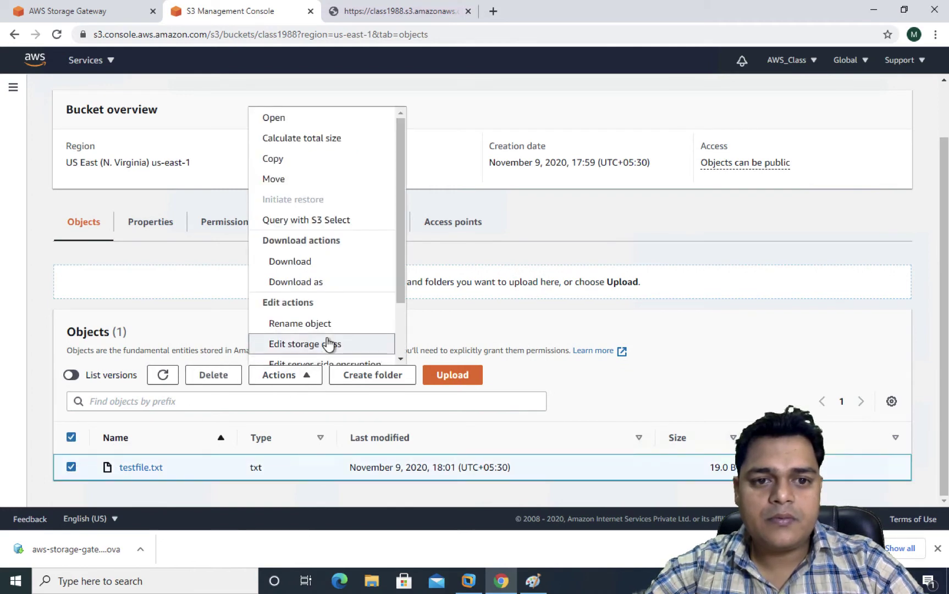
pyautogui.scroll(-1, 329, 344)
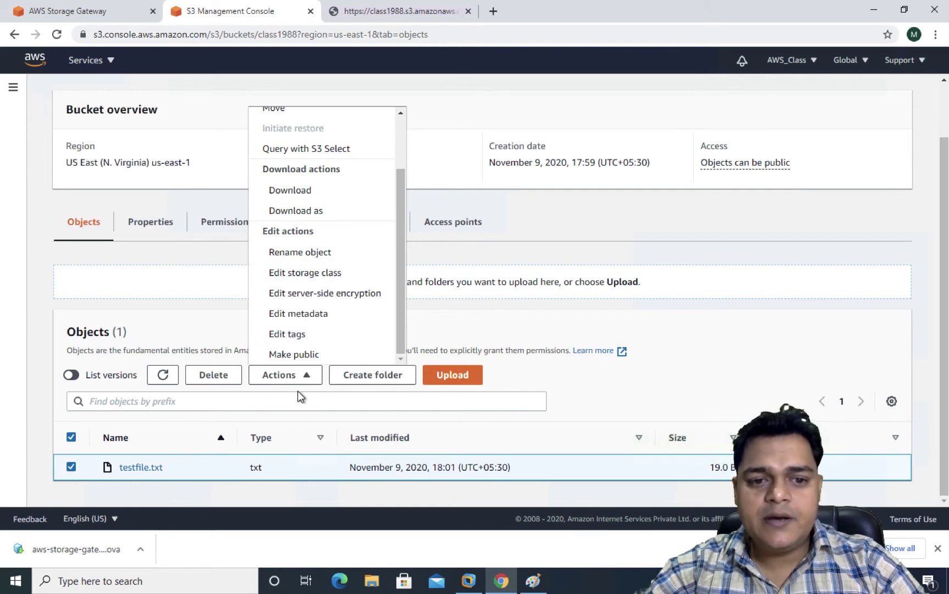
pyautogui.click(309, 377)
pyautogui.click(310, 377)
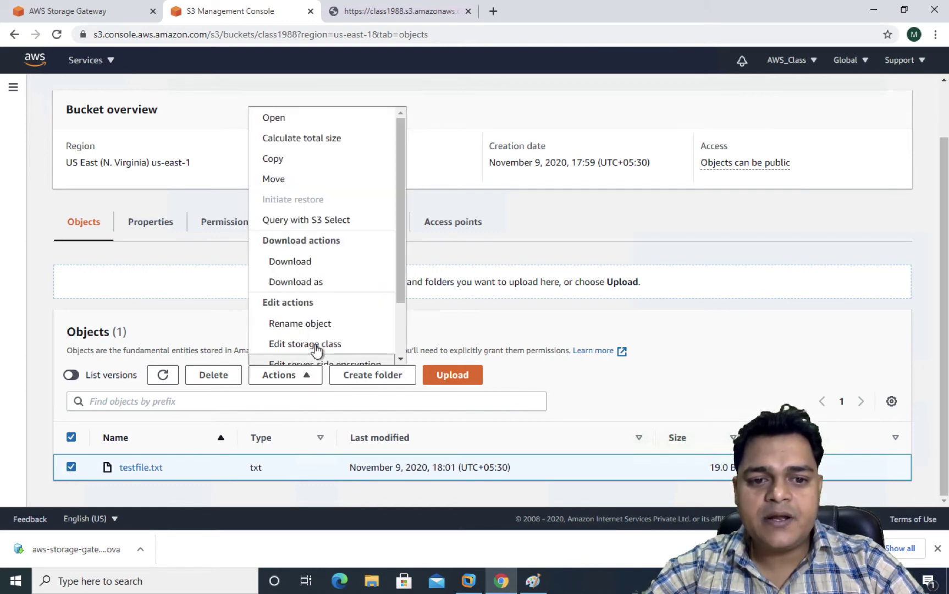
pyautogui.scroll(-2, 313, 352)
pyautogui.click(297, 355)
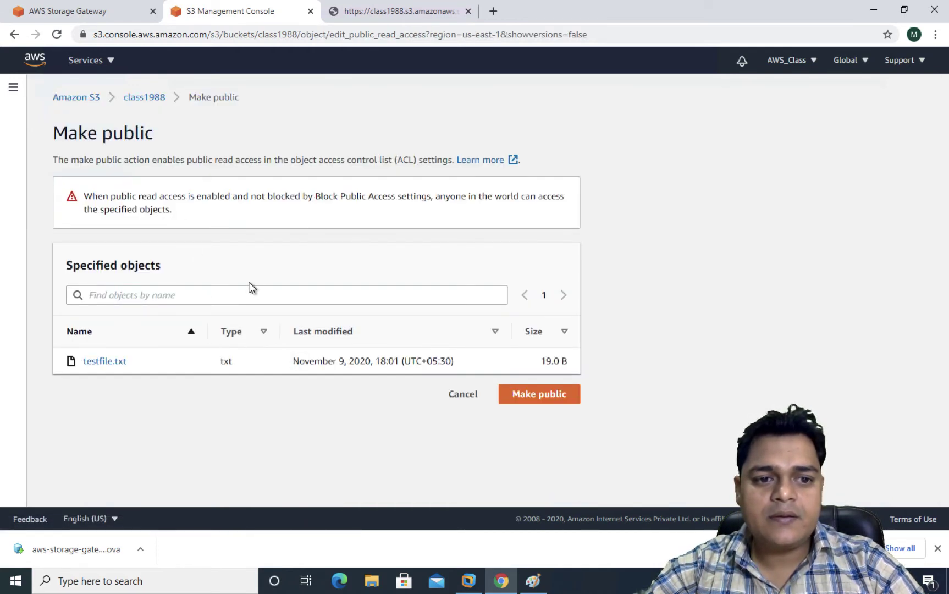
pyautogui.click(542, 398)
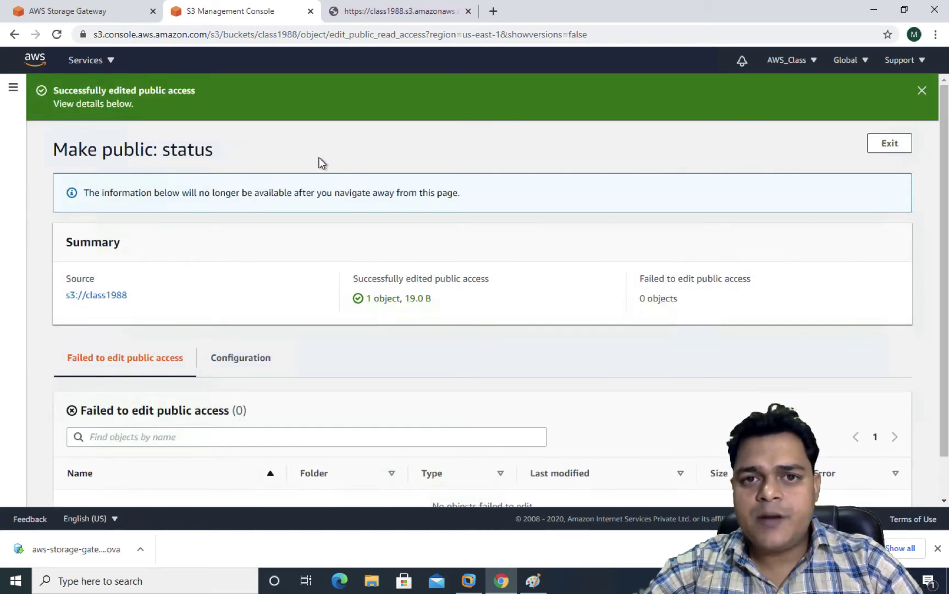
# Reload the testfile.txt object URL page and examine the file's displayed text
pyautogui.click(381, 20)
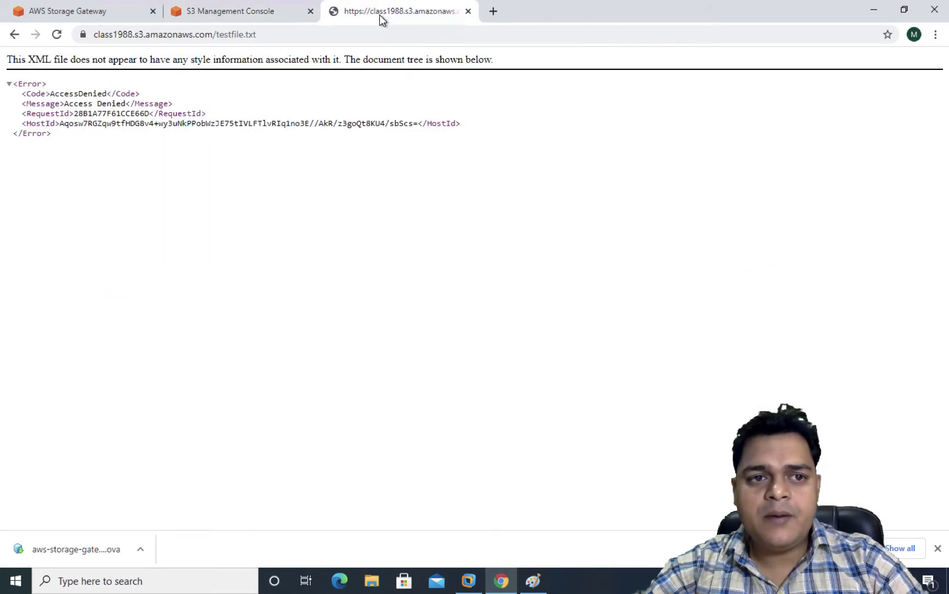
pyautogui.click(56, 36)
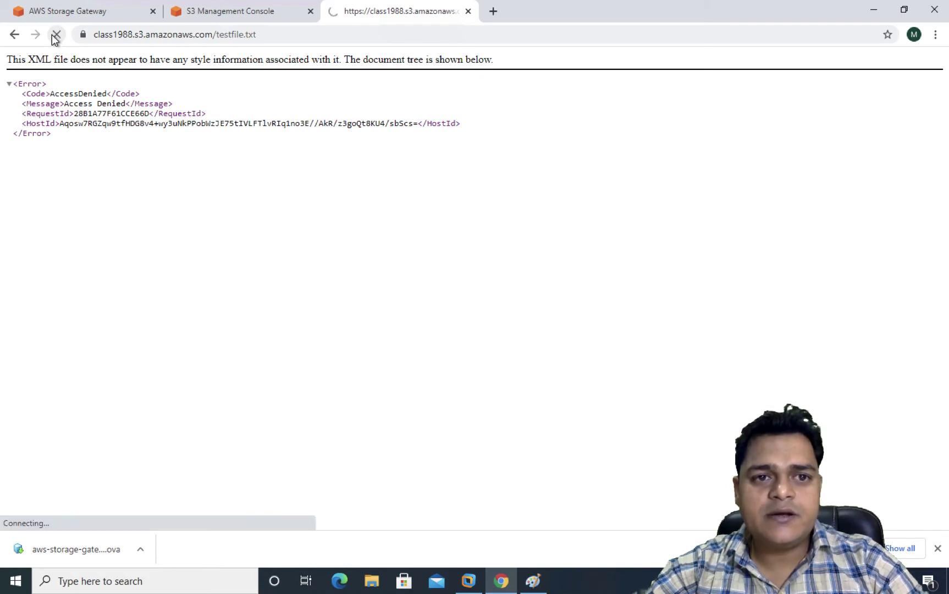
pyautogui.moveTo(96, 58); pyautogui.dragTo(1, 64)
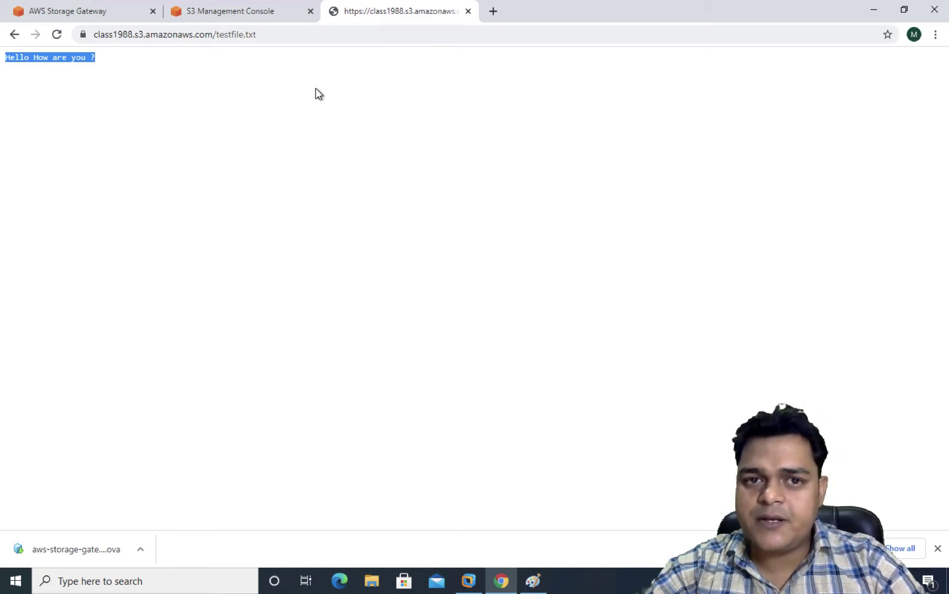
# Minimize the browser and open testfile from the desktop for editing in Notepad
pyautogui.click(241, 17)
pyautogui.hotkey('ctrl', 'Left')
pyautogui.hotkey('ctrl', 'Right')
pyautogui.click(885, 8)
pyautogui.click(371, 160)
pyautogui.rightClick(377, 155)
pyautogui.click(400, 163)
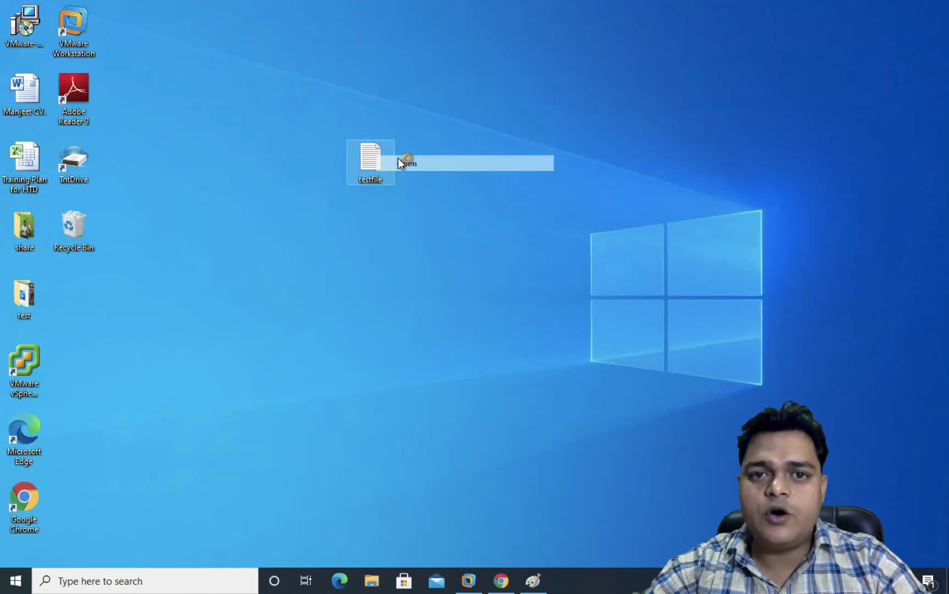
# Add the line "I am Fine , Thank you" to testfile a few lines below the greeting
pyautogui.click(265, 174)
pyautogui.press('Return')
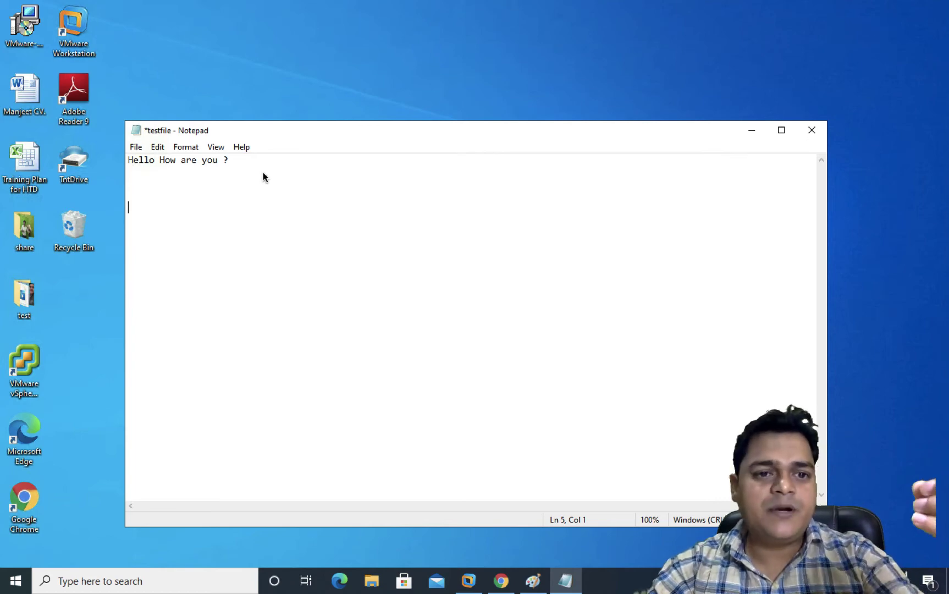
pyautogui.press('Return')
pyautogui.write('I')
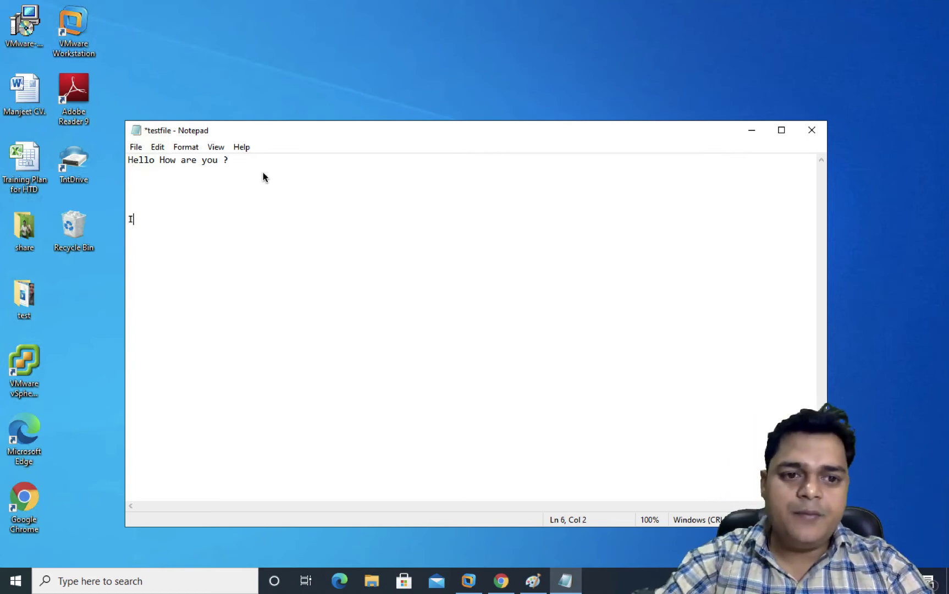
pyautogui.write(' am Fine')
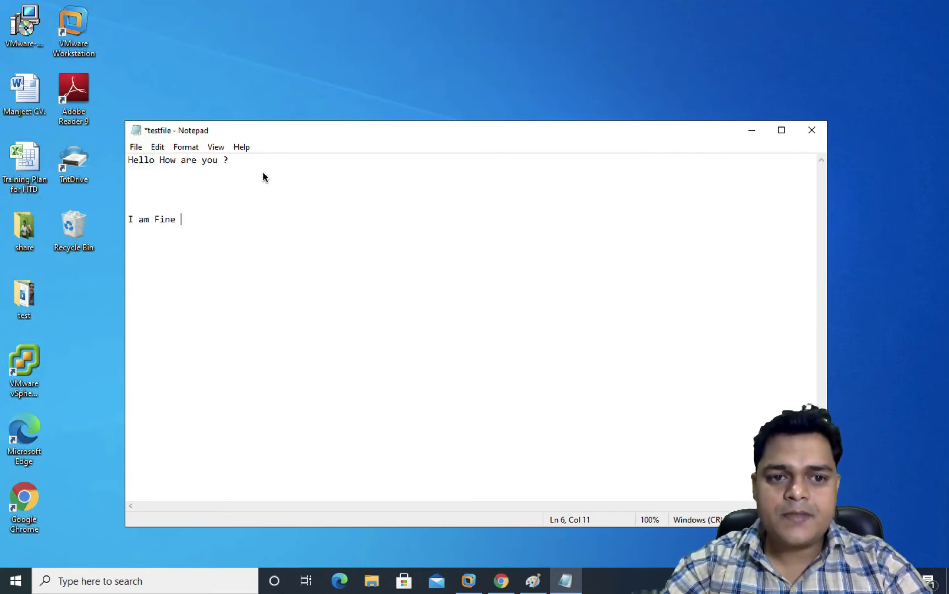
pyautogui.write(' , Thank ')
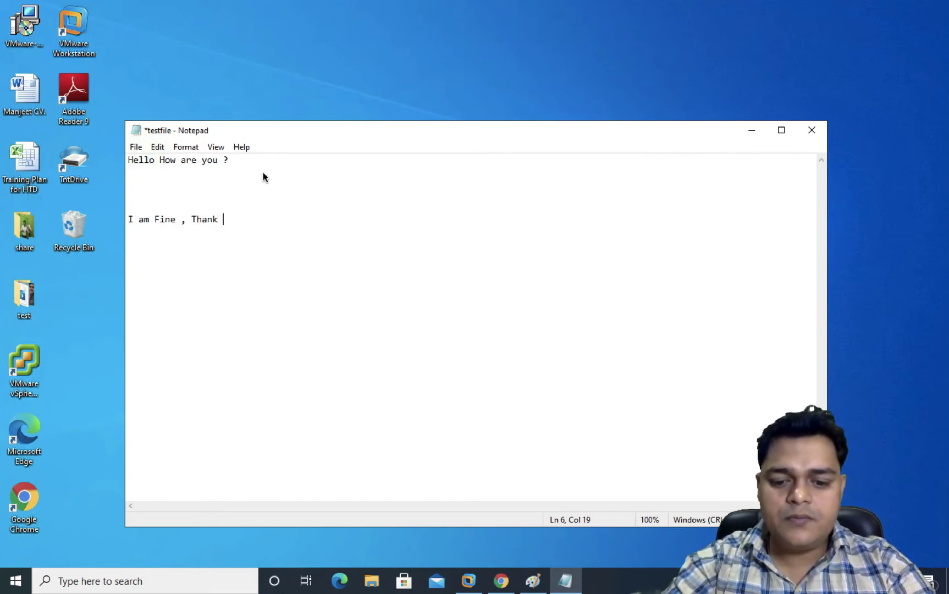
pyautogui.write('you')
pyautogui.press('Return')
pyautogui.press('Return')
pyautogui.write('How ar')
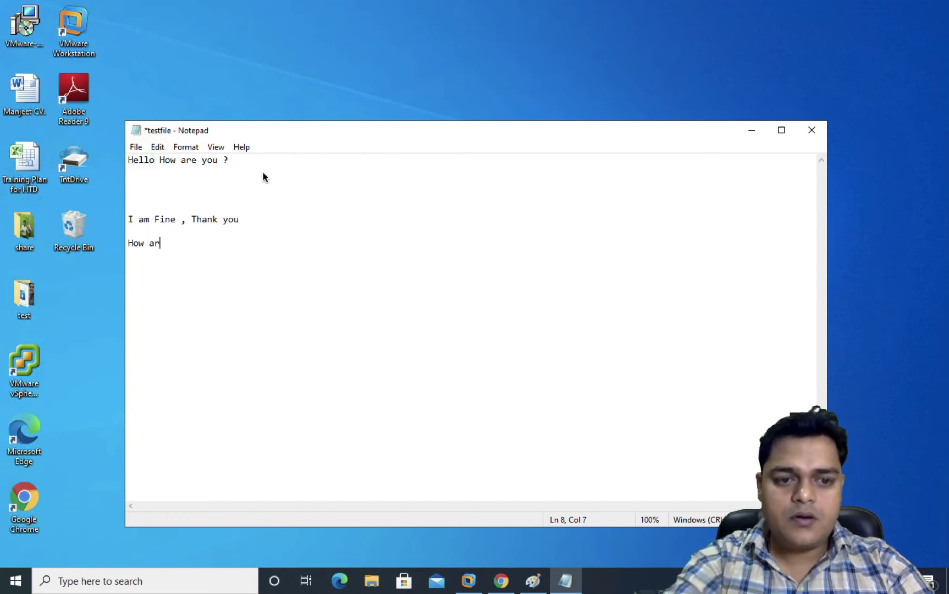
pyautogui.write('e you')
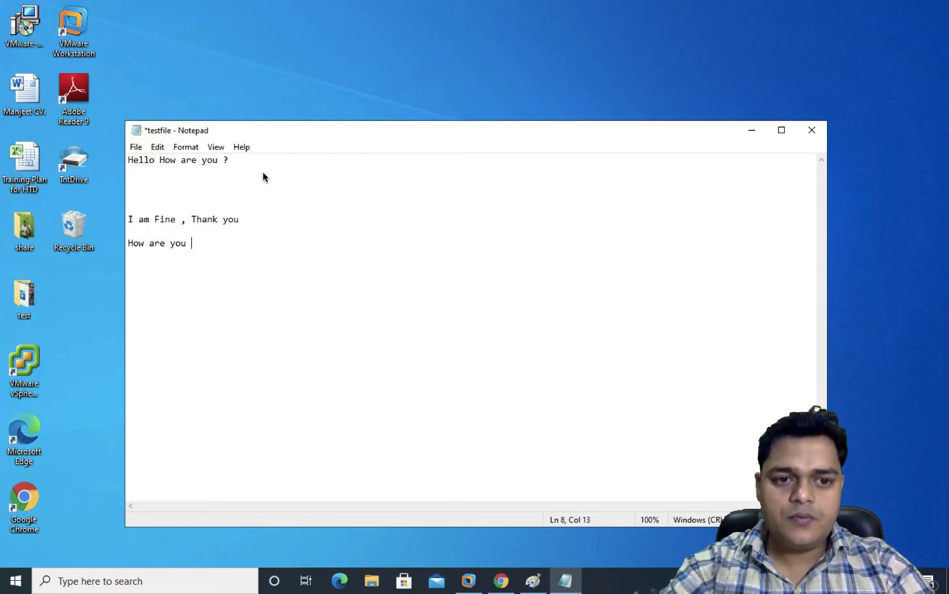
pyautogui.press('BackSpace')
pyautogui.press('BackSpace')
pyautogui.press('BackSpace')
pyautogui.press('BackSpace')
pyautogui.press('BackSpace')
pyautogui.press('BackSpace')
pyautogui.press('BackSpace')
pyautogui.press('BackSpace')
pyautogui.press('BackSpace')
pyautogui.press('BackSpace')
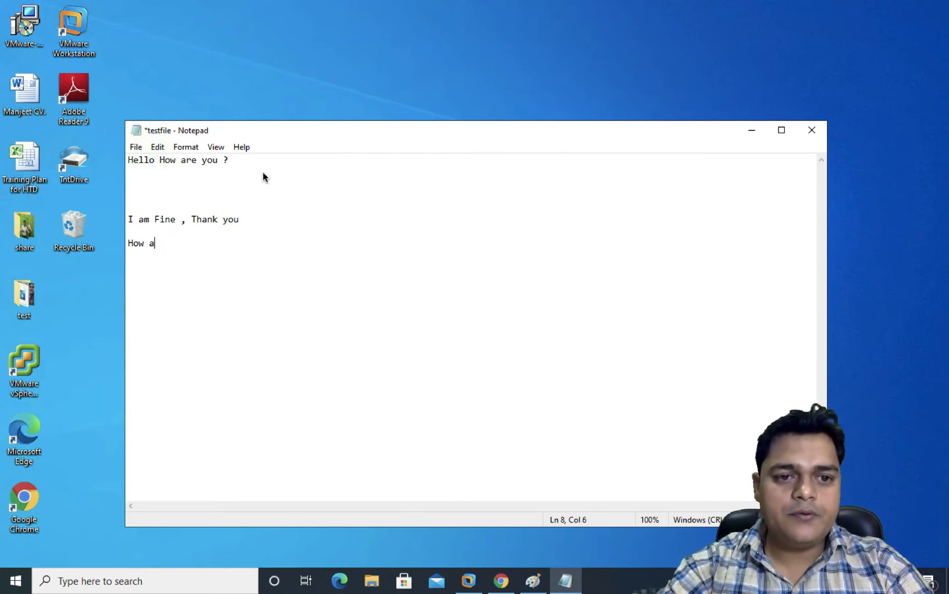
pyautogui.press('BackSpace')
pyautogui.press('BackSpace')
pyautogui.press('BackSpace')
# Add "what about You ?" at the end of testfile, separated from the thank-you line by blank lines
pyautogui.write('what an')
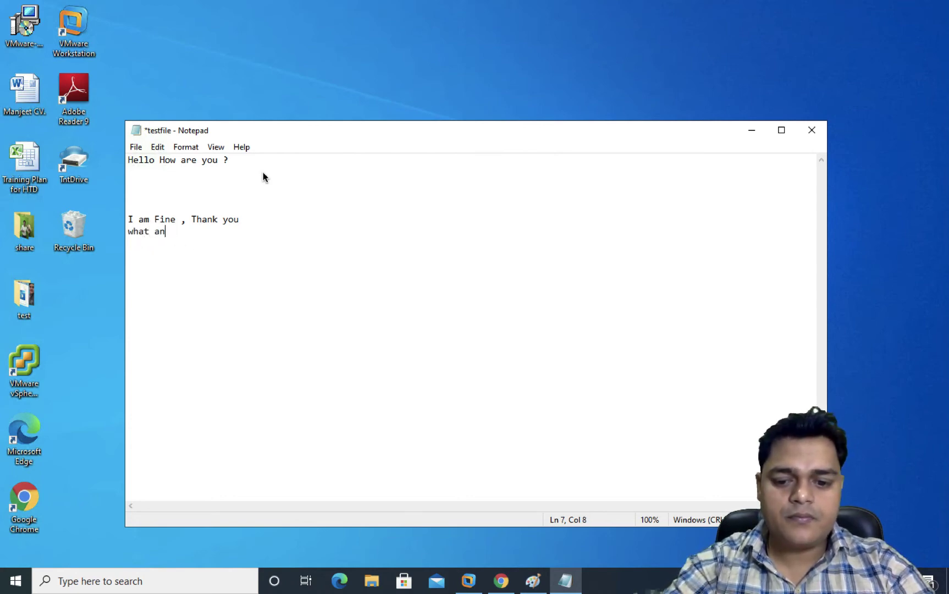
pyautogui.press('BackSpace')
pyautogui.write('bo')
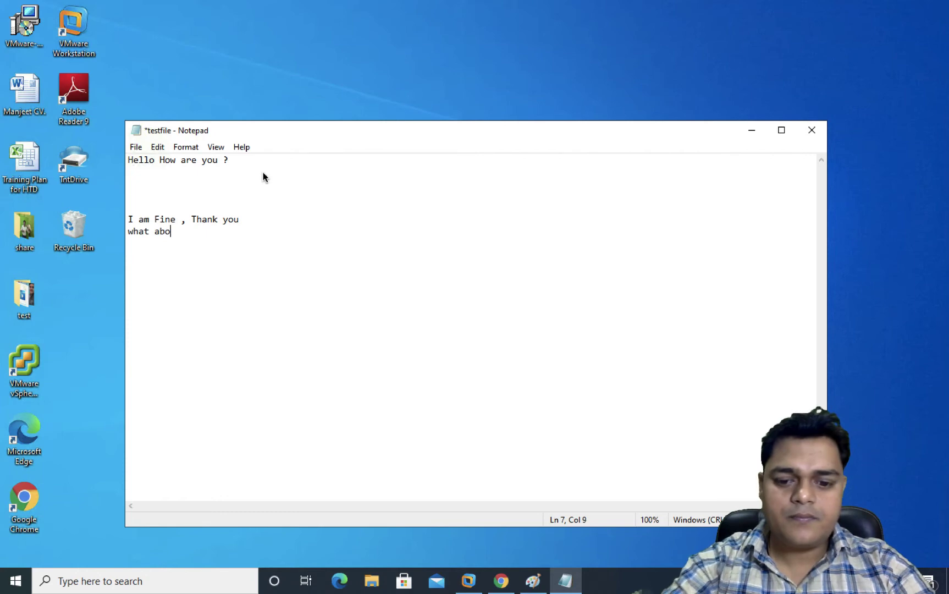
pyautogui.write('ut You ?')
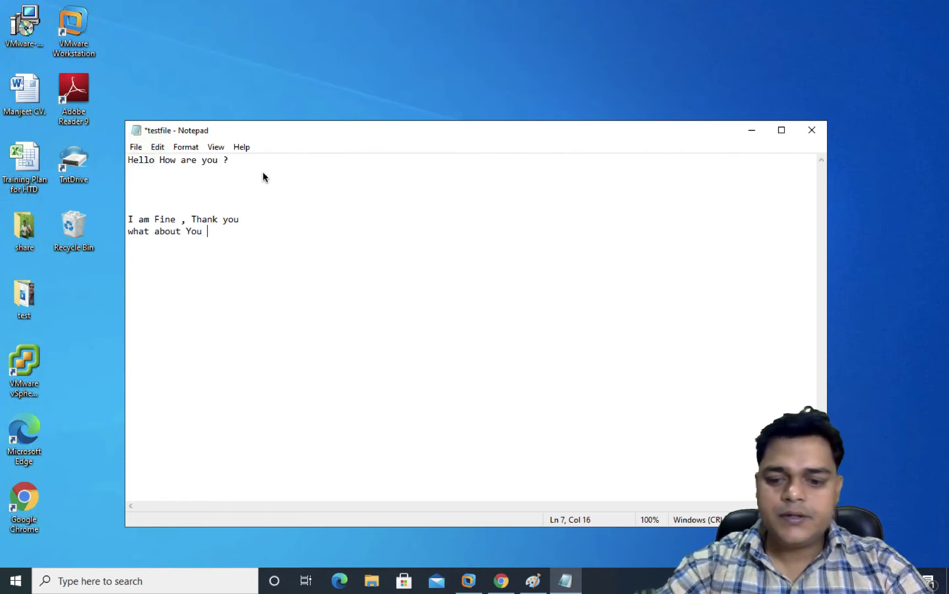
pyautogui.click(247, 223)
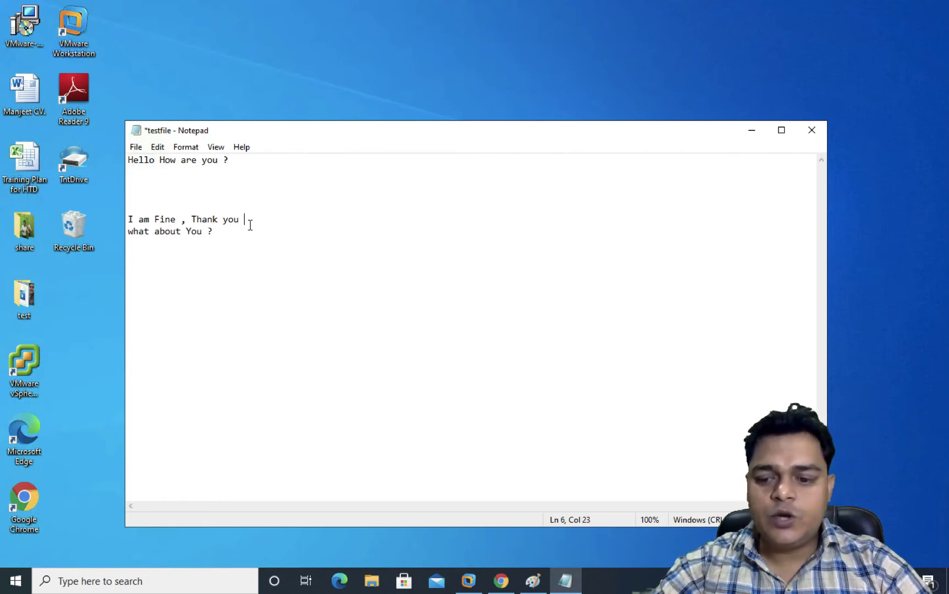
pyautogui.press('Return')
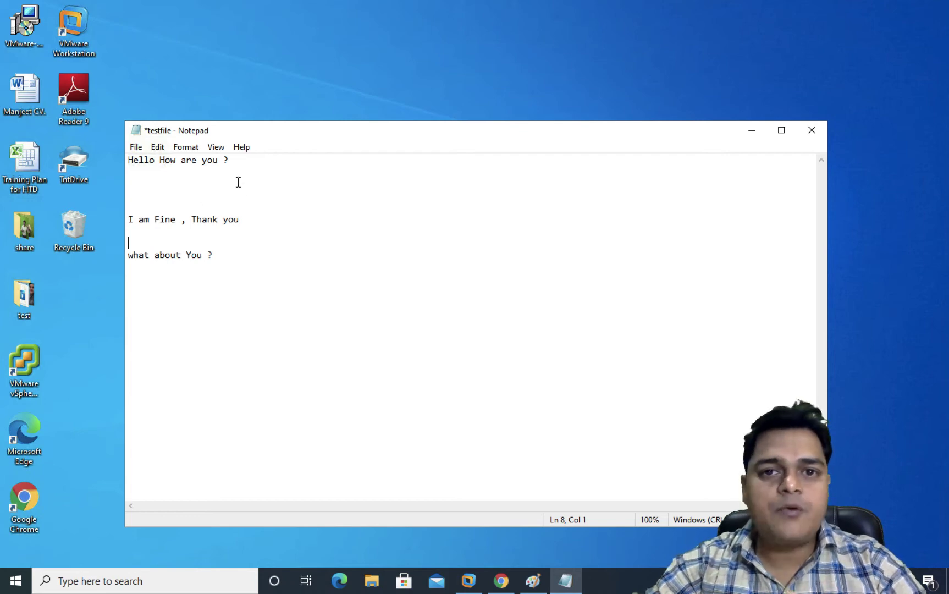
# Close testfile with its changes saved, and reopen it briefly to check the saved text
pyautogui.click(810, 127)
pyautogui.click(439, 297)
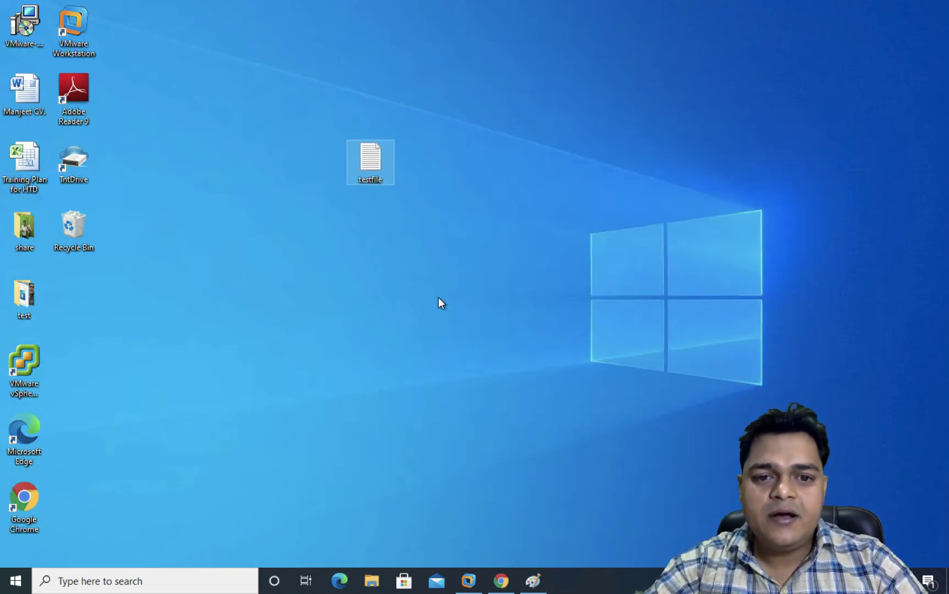
pyautogui.doubleClick(370, 151)
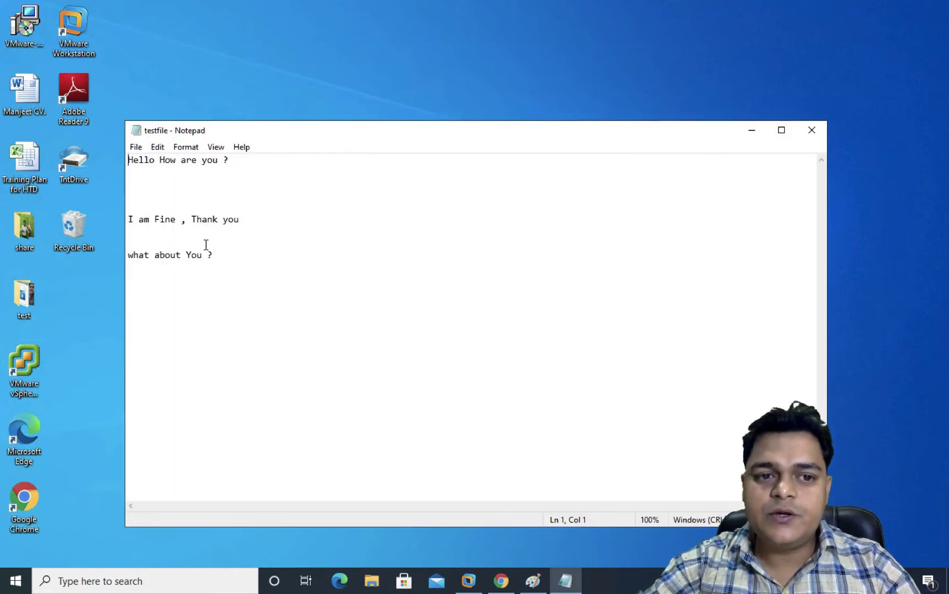
pyautogui.click(812, 129)
# Return to the S3 console in Chrome and open the class1988 bucket from the S3 bucket list
pyautogui.click(509, 581)
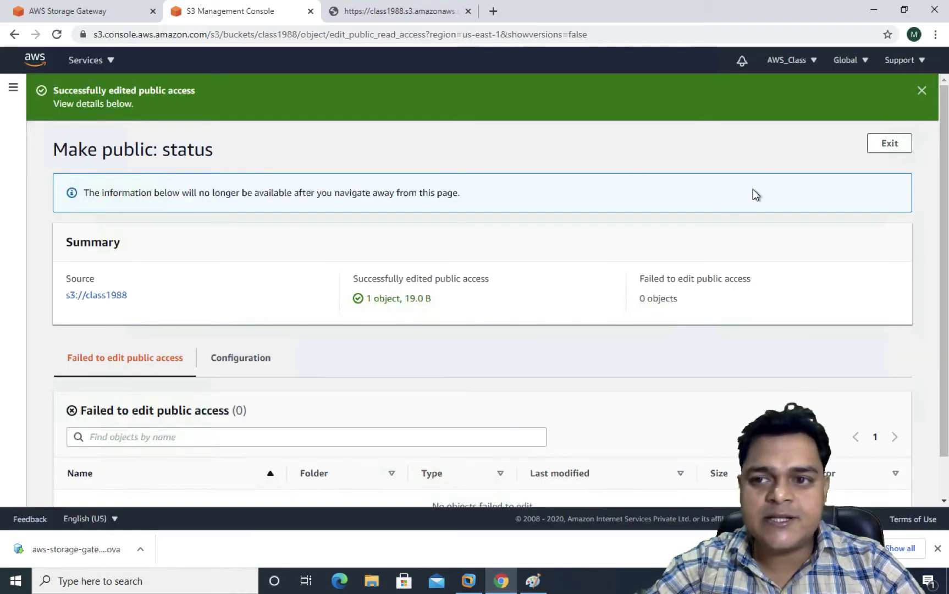
pyautogui.click(922, 90)
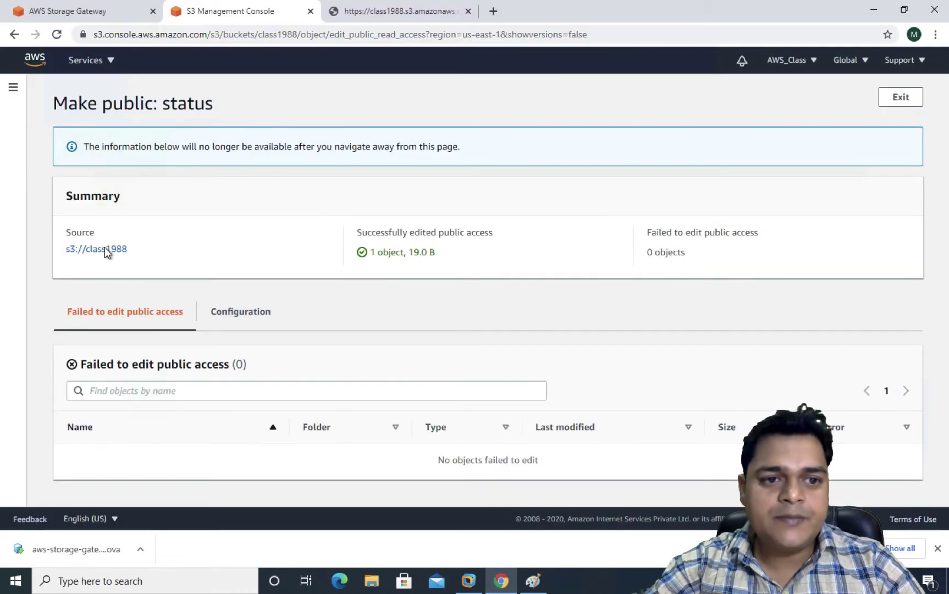
pyautogui.click(93, 62)
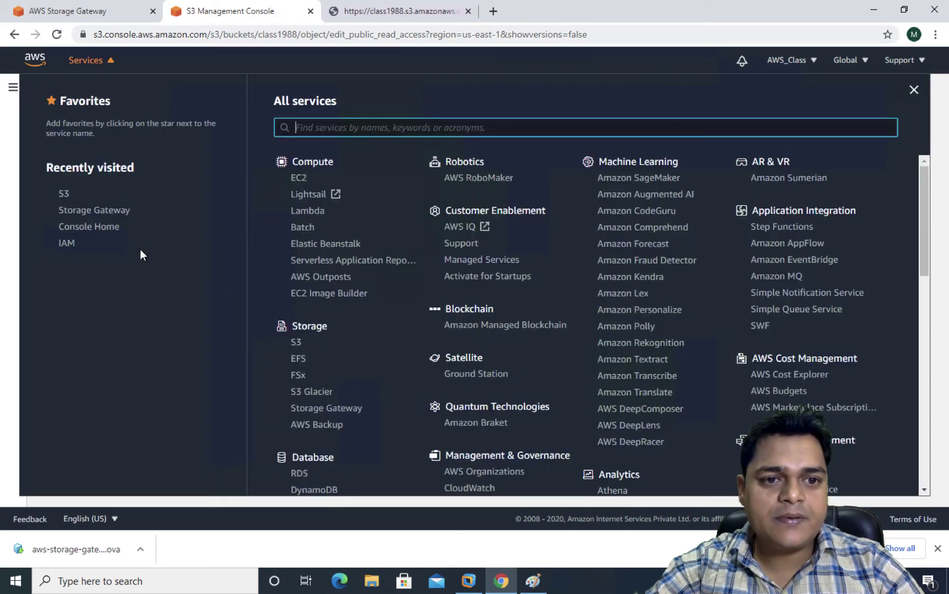
pyautogui.click(297, 343)
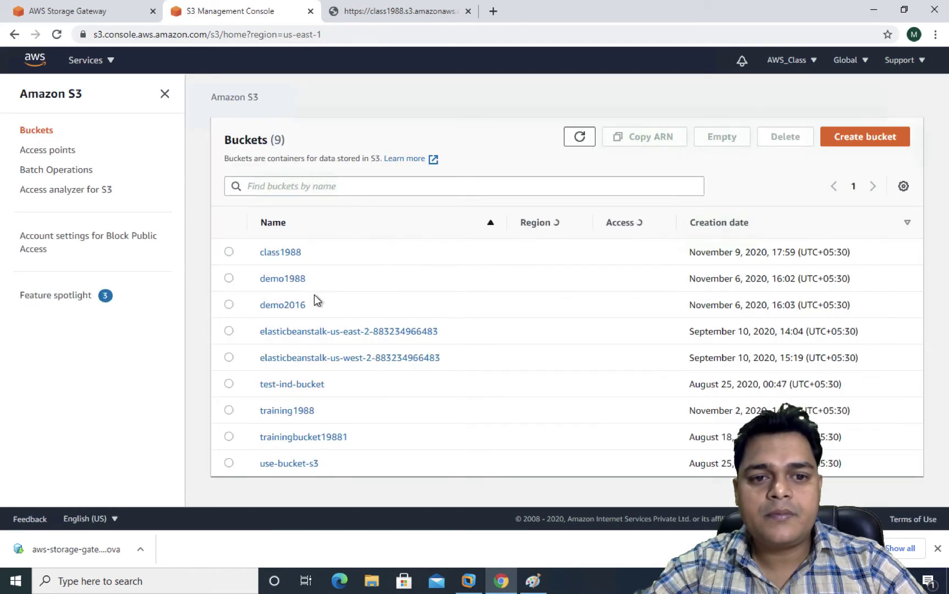
pyautogui.click(279, 253)
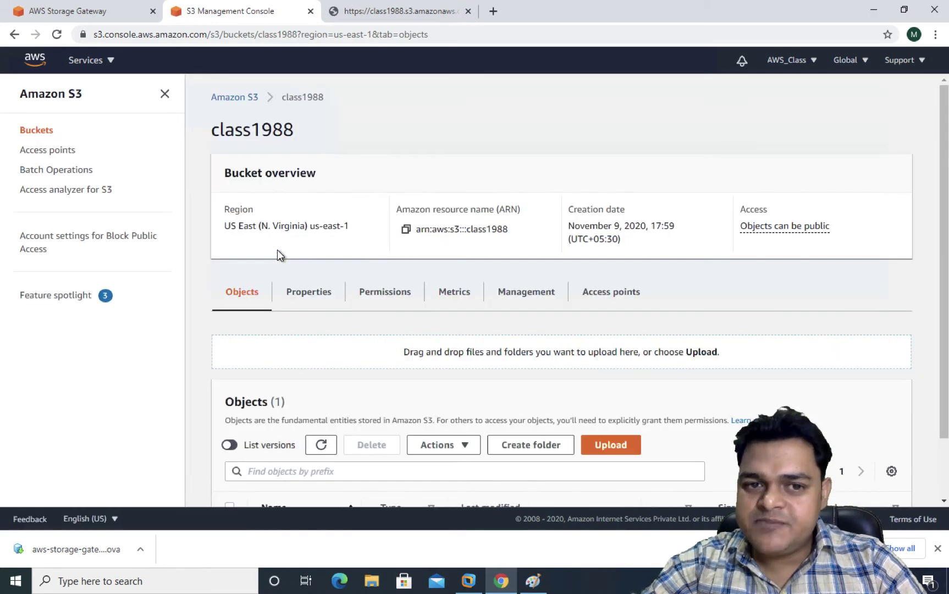
# Upload the edited testfile from the Desktop folder to the class1988 bucket
pyautogui.scroll(-1, 291, 462)
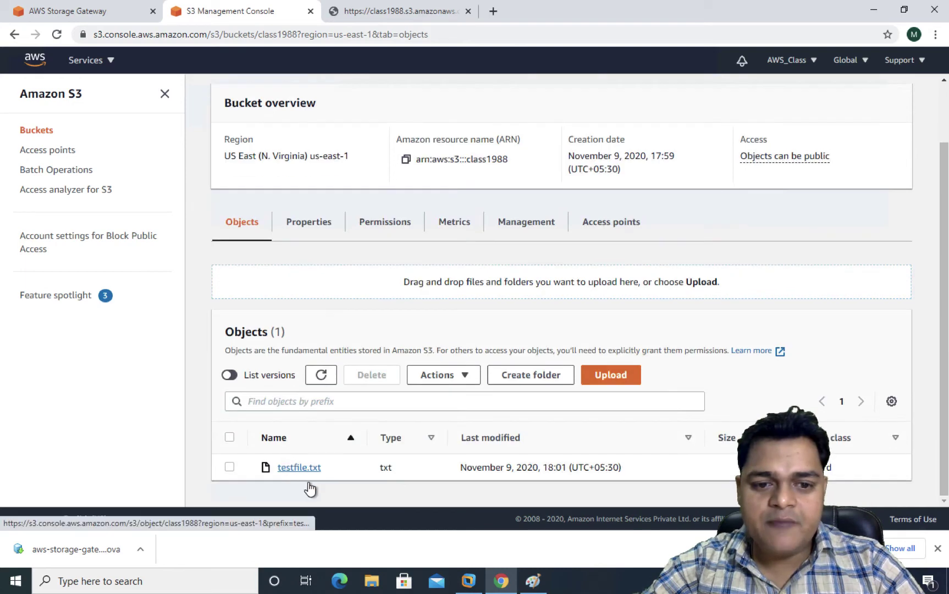
pyautogui.click(614, 375)
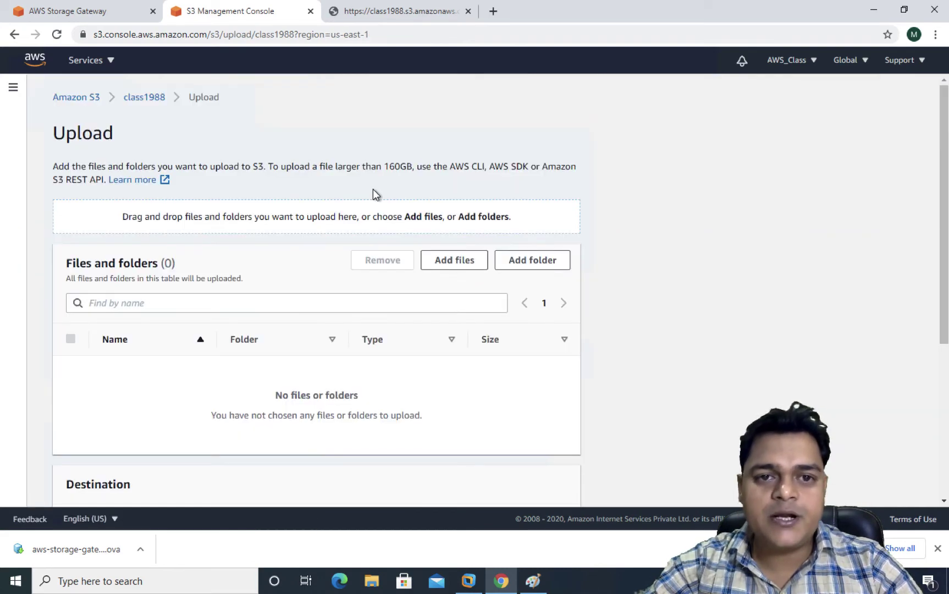
pyautogui.click(453, 264)
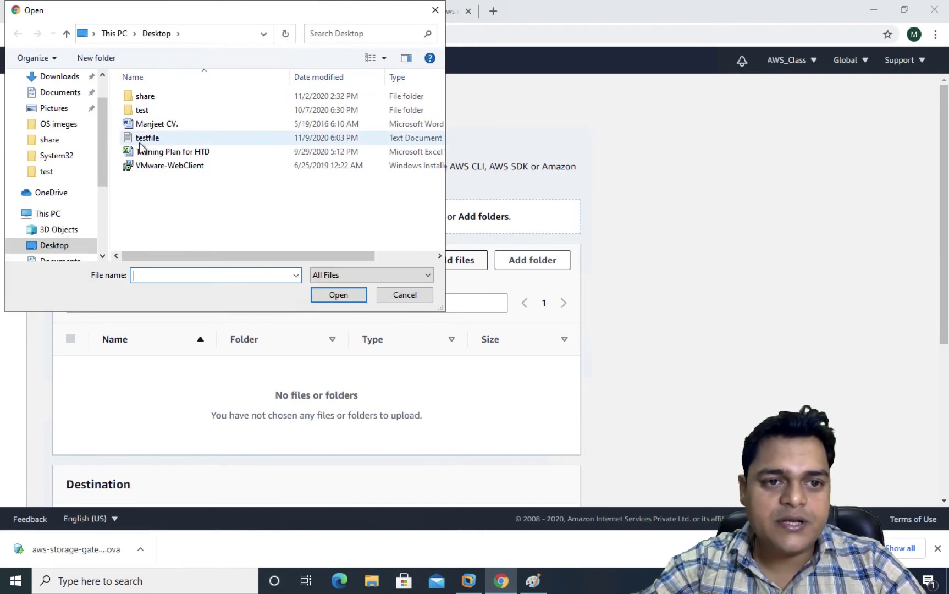
pyautogui.click(140, 144)
pyautogui.click(340, 300)
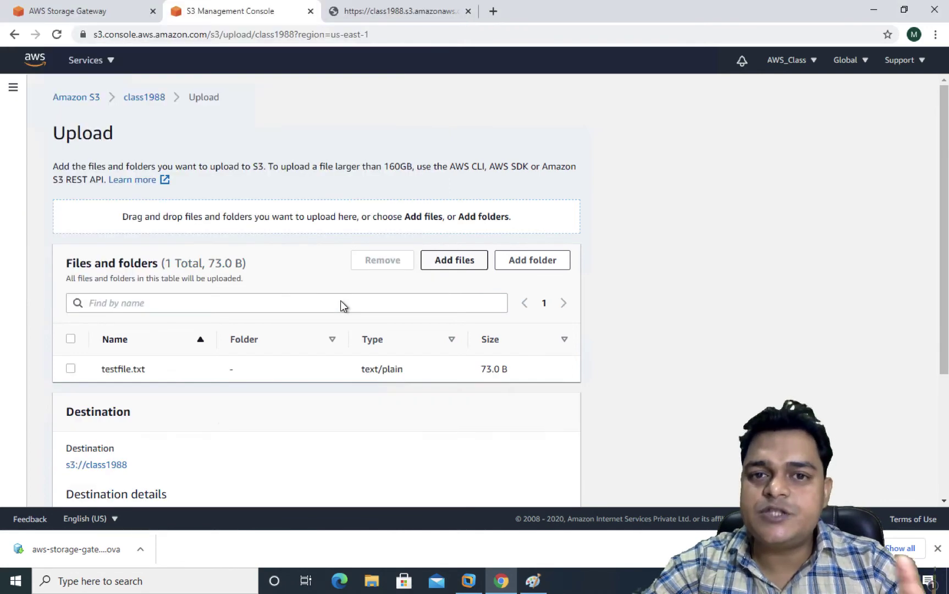
pyautogui.click(71, 370)
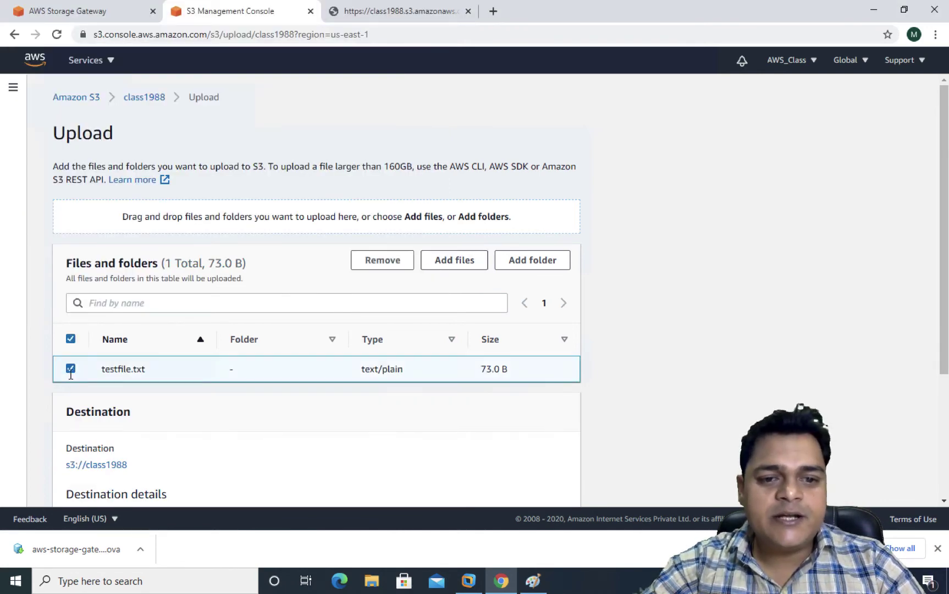
pyautogui.scroll(-3, 459, 351)
pyautogui.click(546, 483)
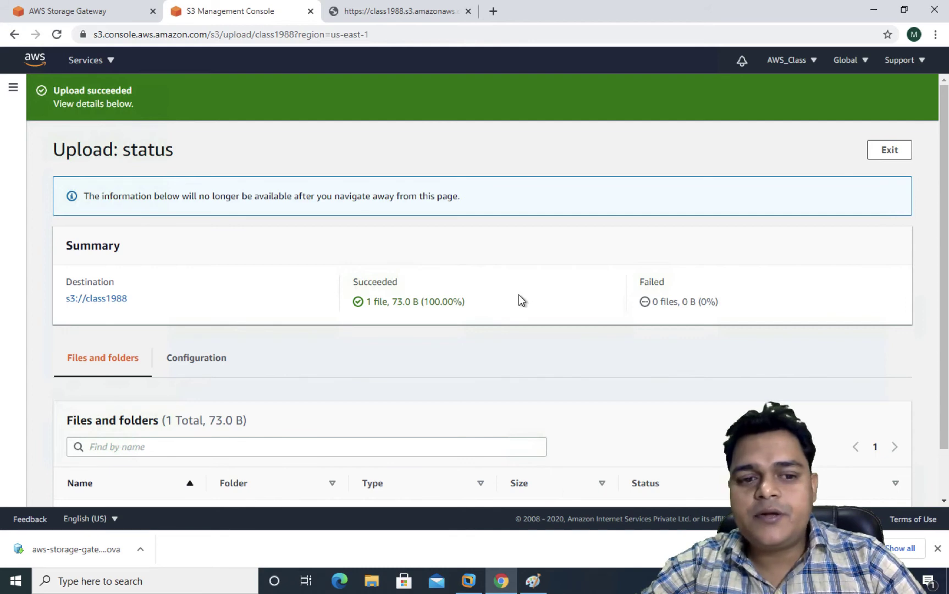
# Exit the upload status page and turn on the listing of object versions in class1988
pyautogui.scroll(-1, 519, 297)
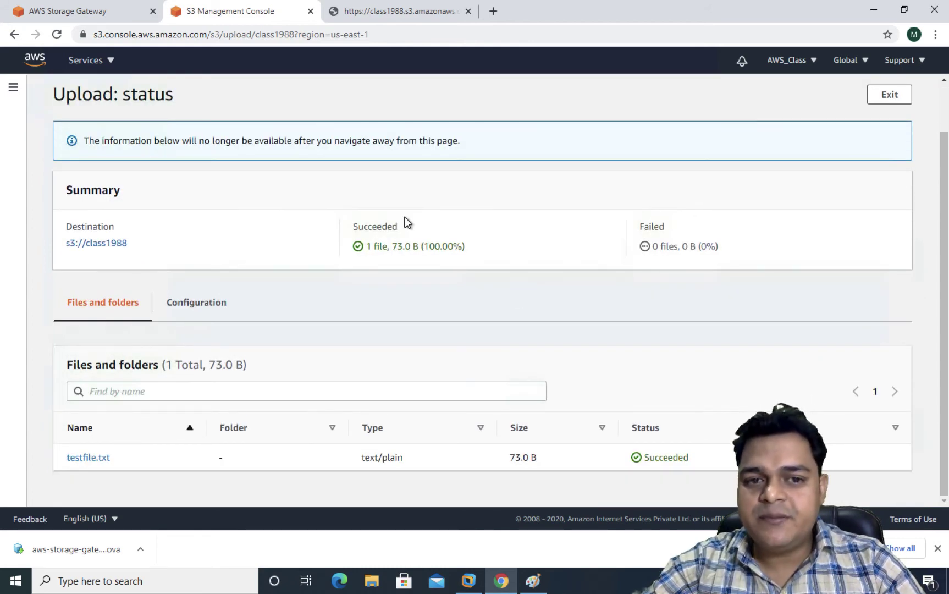
pyautogui.click(890, 96)
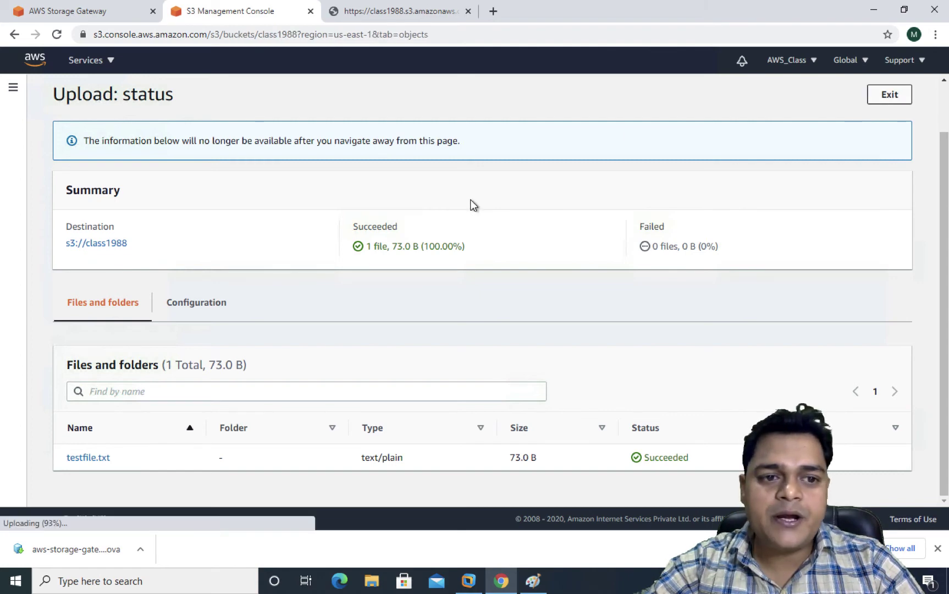
pyautogui.scroll(-1, 214, 416)
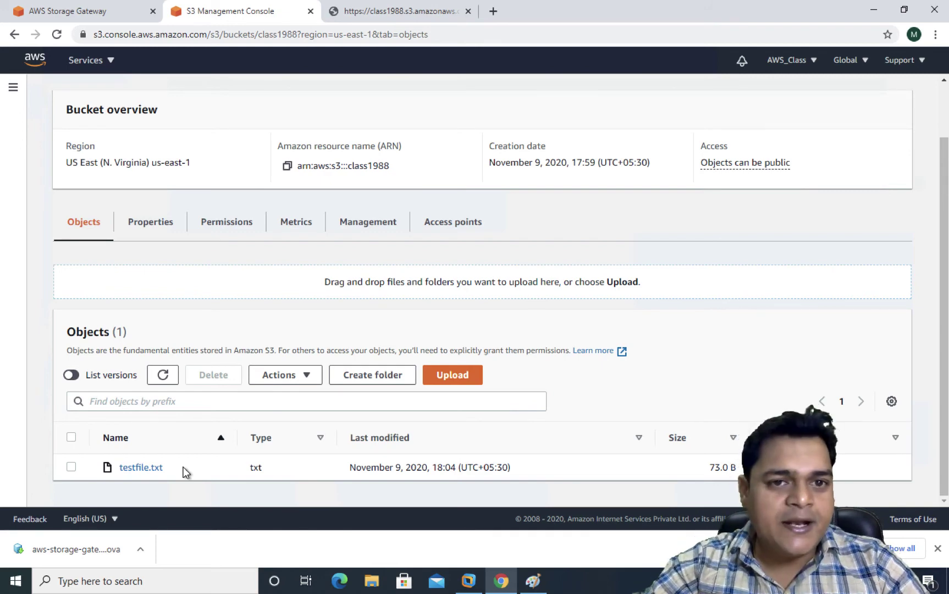
pyautogui.scroll(1, 262, 493)
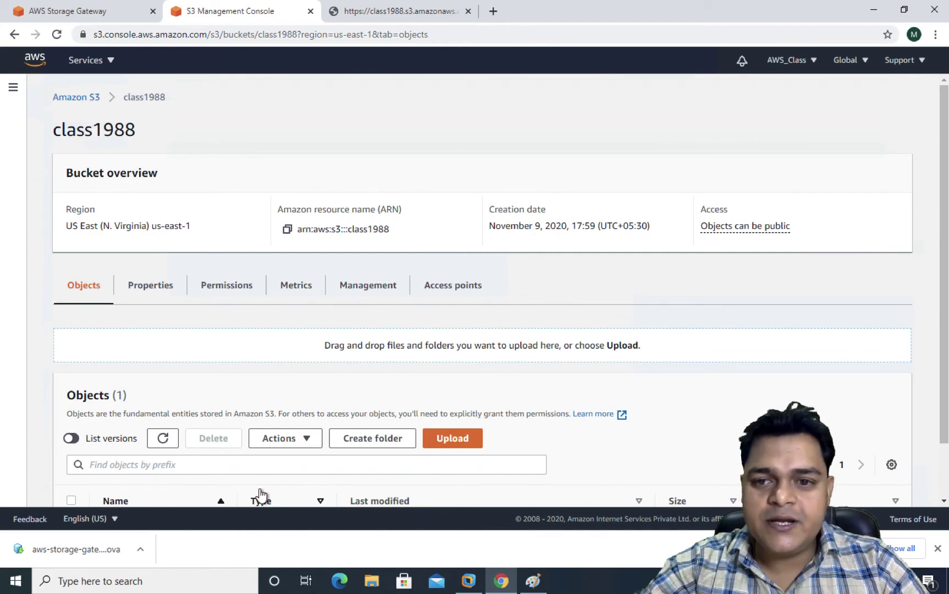
pyautogui.scroll(-1, 260, 490)
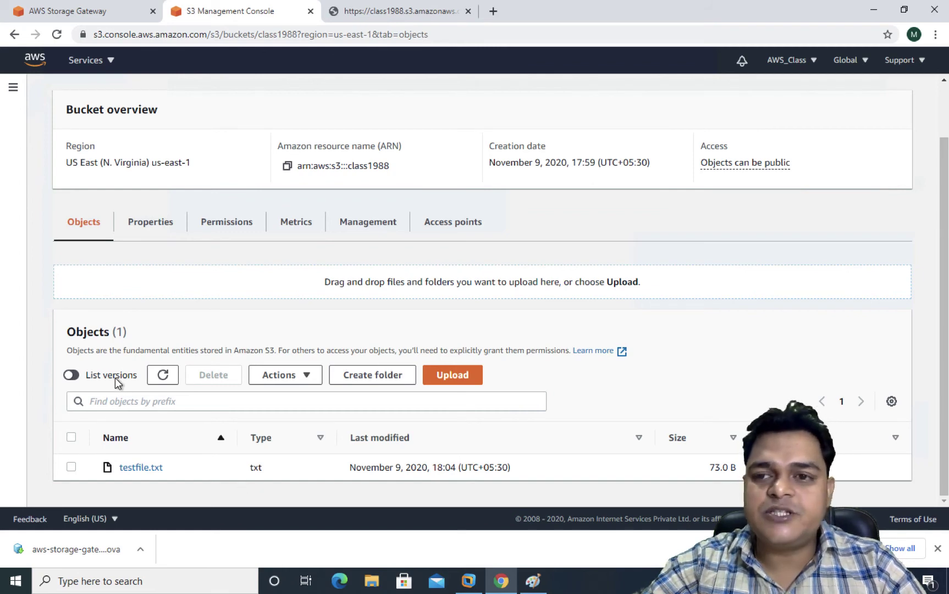
pyautogui.click(94, 380)
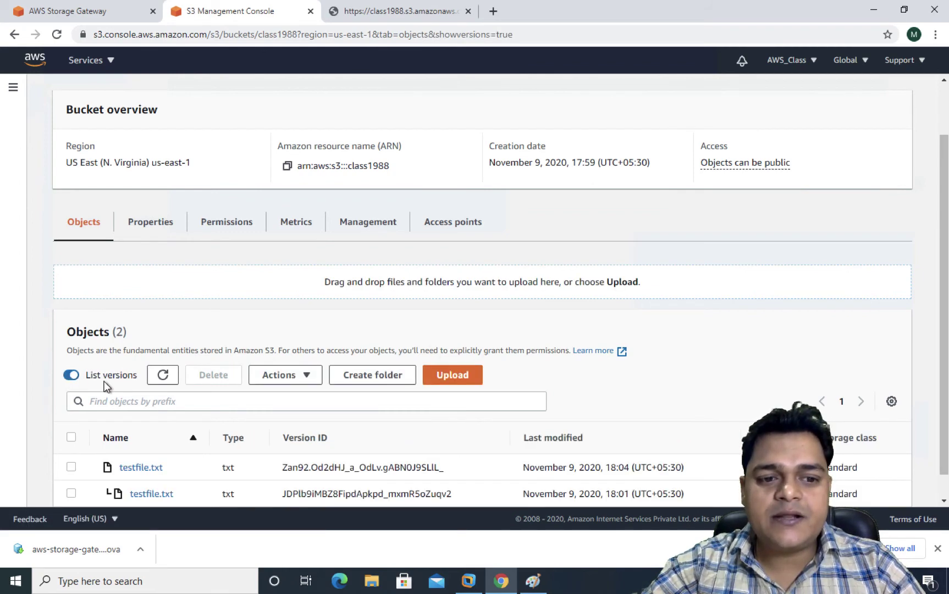
# Open the older version of testfile.txt, last modified at 18:01, and copy its object URL
pyautogui.scroll(-1, 213, 401)
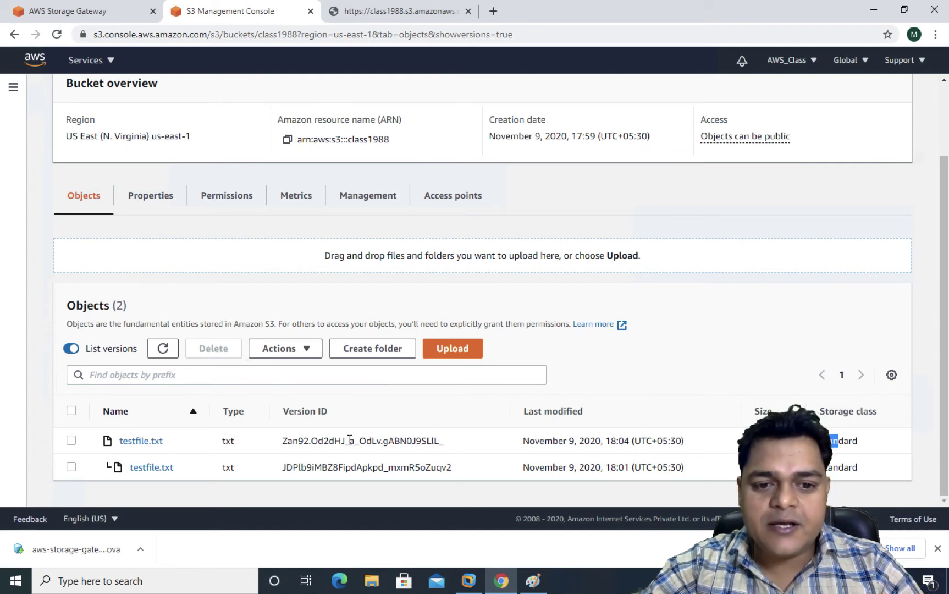
pyautogui.click(333, 462)
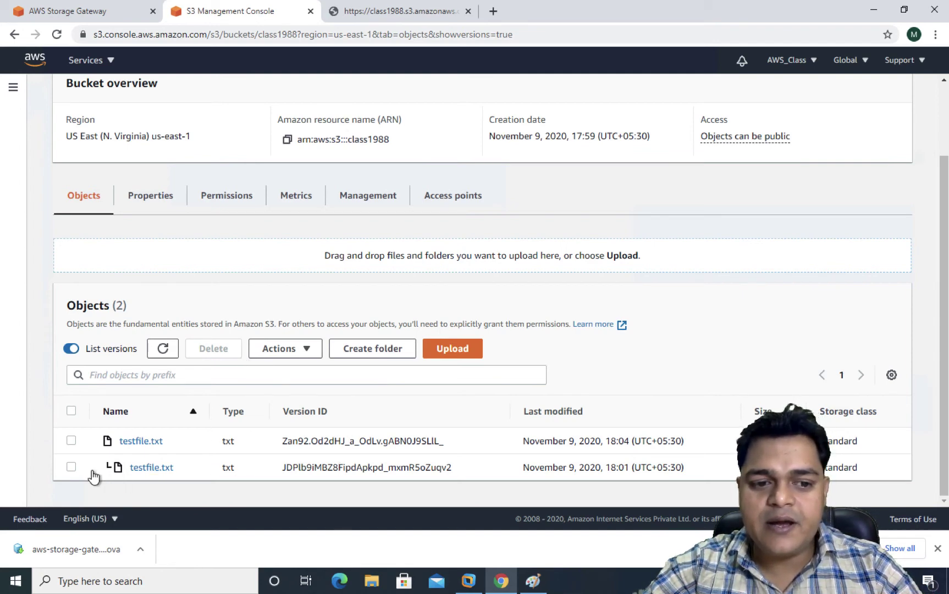
pyautogui.click(72, 468)
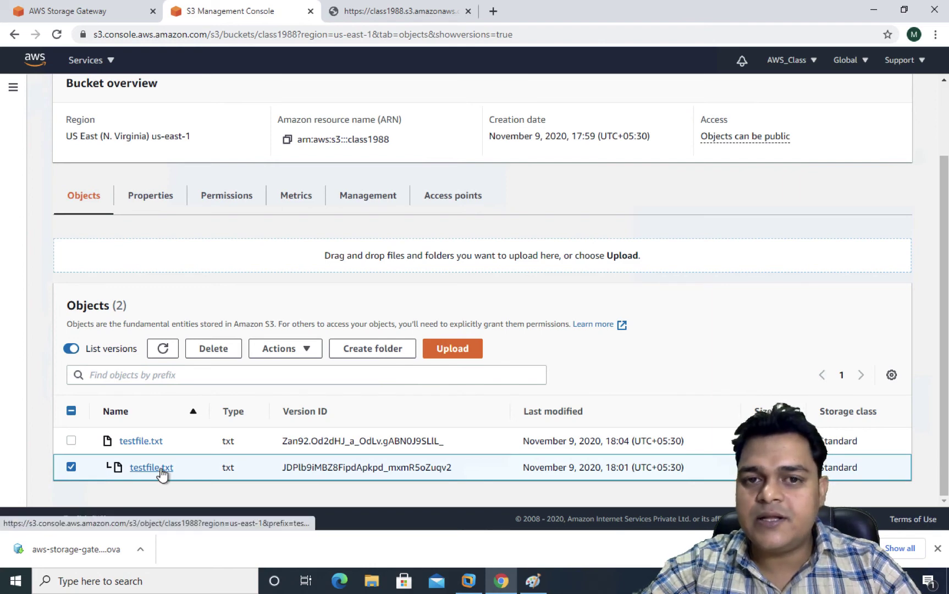
pyautogui.click(152, 468)
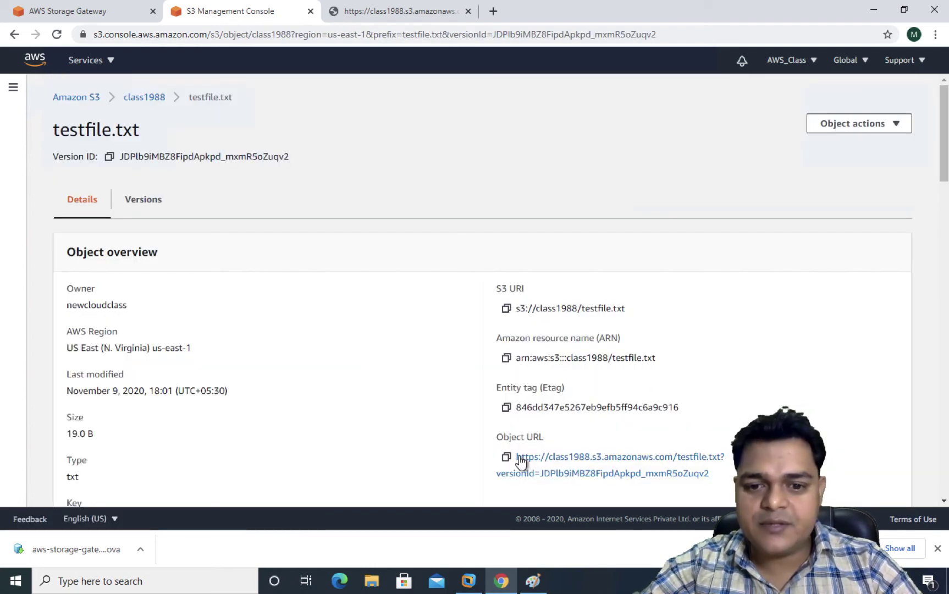
pyautogui.click(506, 457)
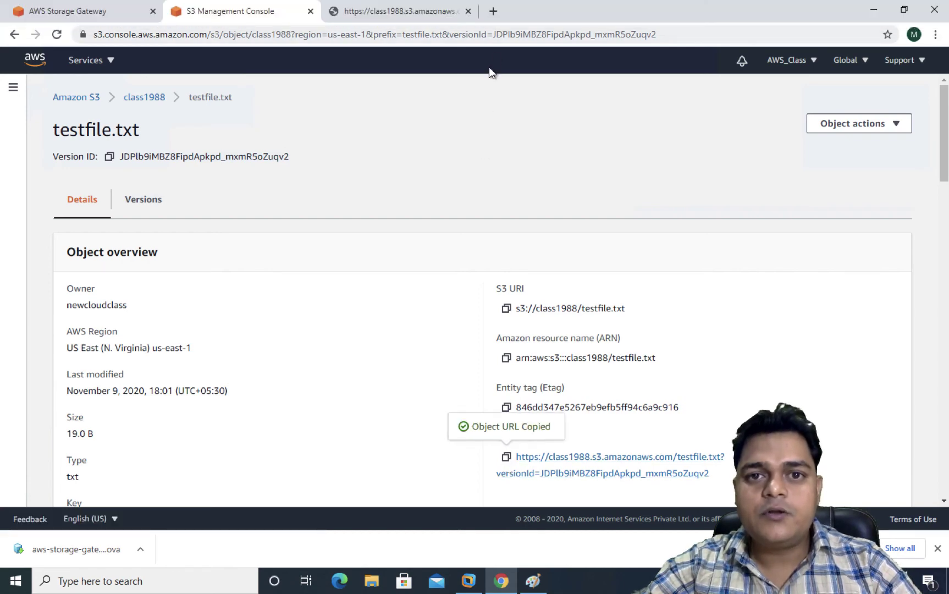
# Load the copied URL of the older testfile.txt version in a new browser tab to view its text
pyautogui.click(493, 13)
pyautogui.press('super+v')
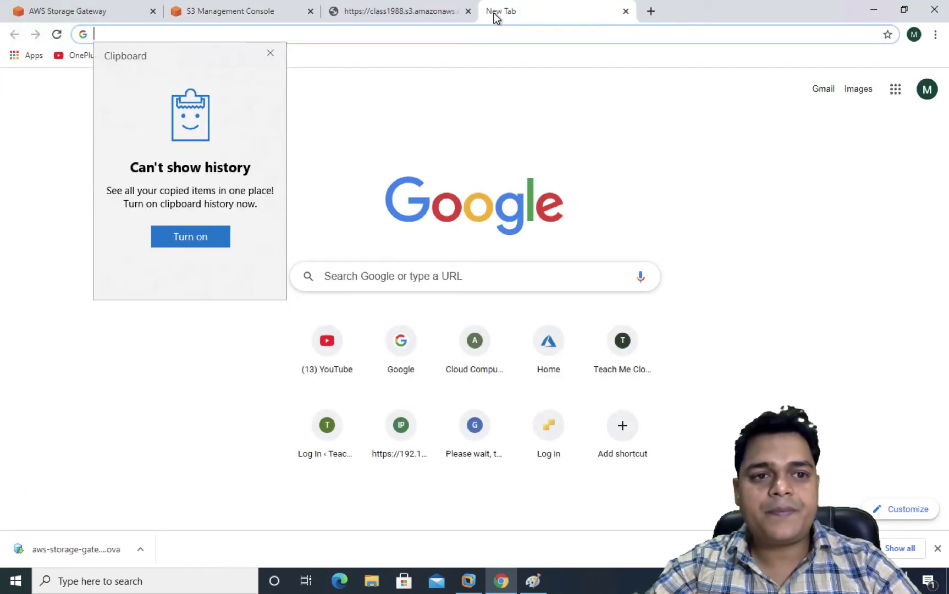
pyautogui.click(270, 52)
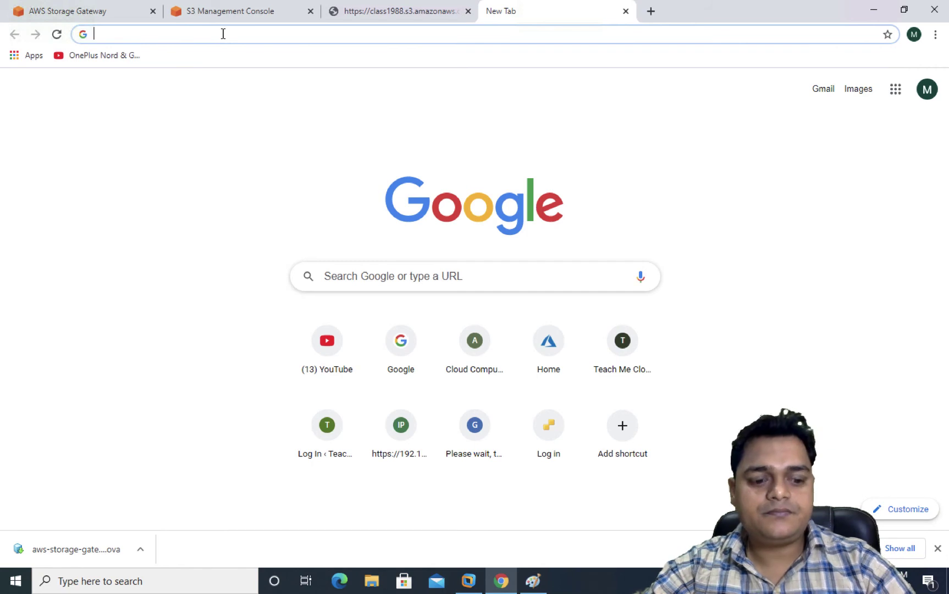
pyautogui.hotkey('ctrl', 'v')
pyautogui.press('Return')
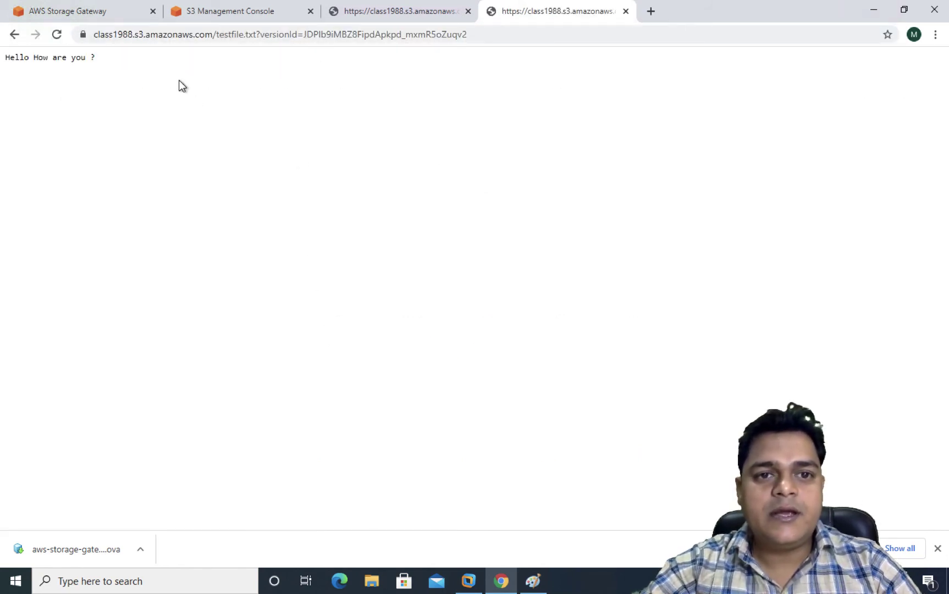
# Return to the class1988 bucket in the S3 console and turn on the listing of object versions
pyautogui.click(250, 8)
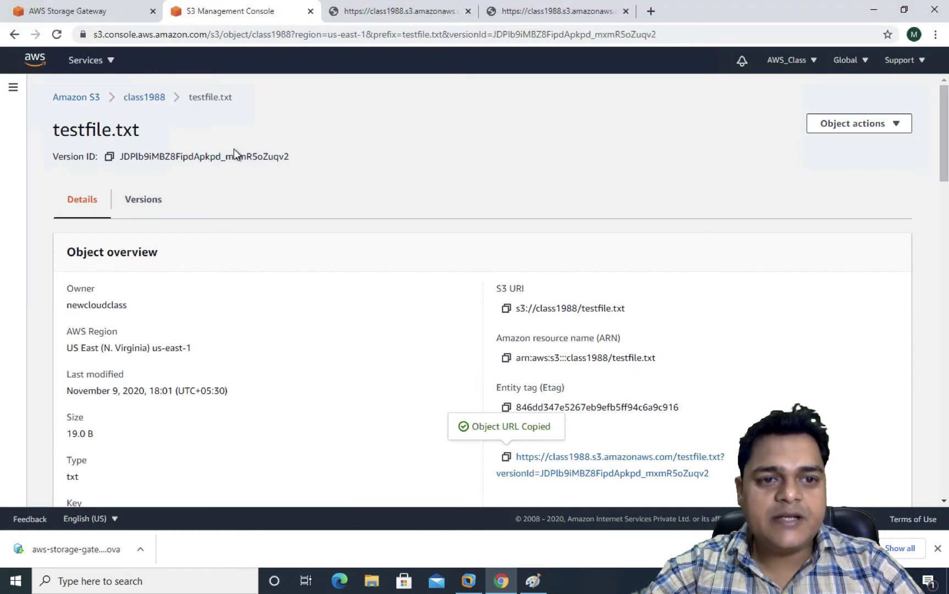
pyautogui.click(142, 97)
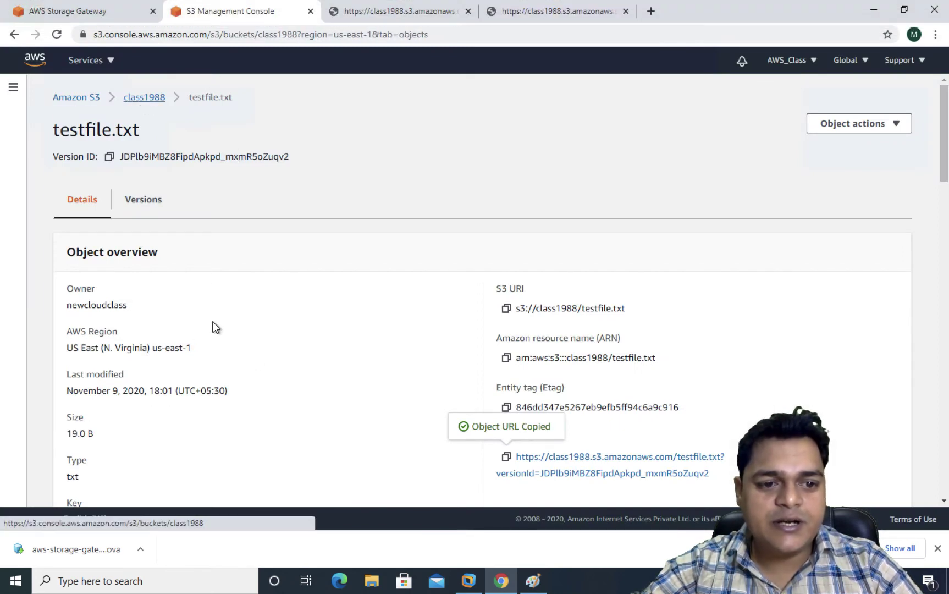
pyautogui.scroll(-2, 211, 330)
pyautogui.click(73, 375)
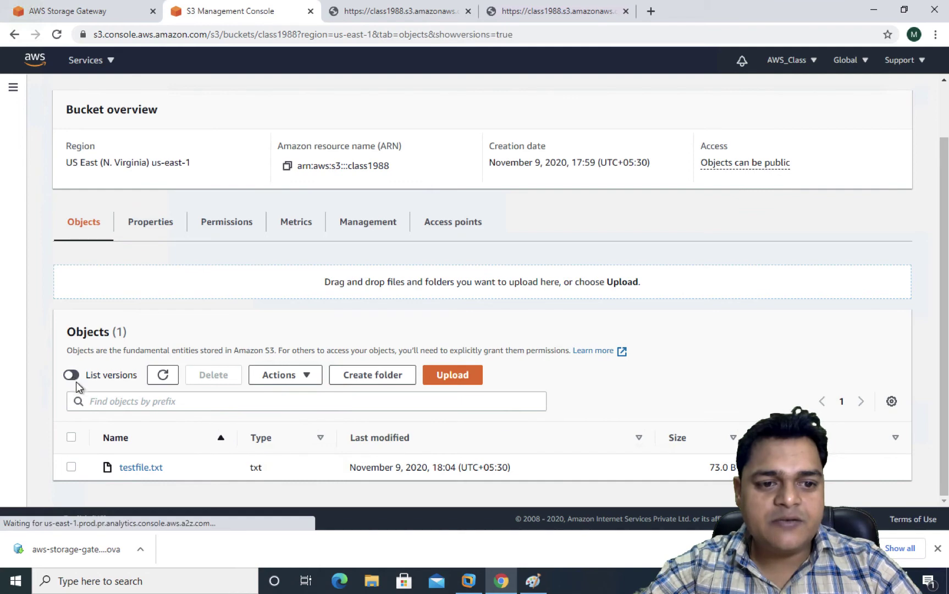
# Open the current version of testfile.txt, last modified at 18:04, and make it public
pyautogui.click(71, 467)
pyautogui.scroll(-1, 158, 452)
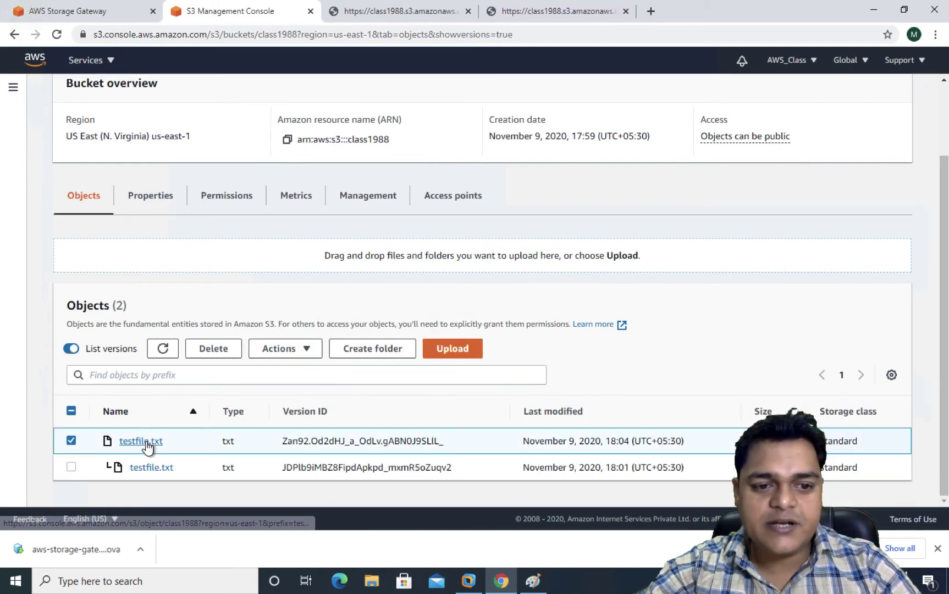
pyautogui.click(146, 441)
pyautogui.scroll(-5, 317, 359)
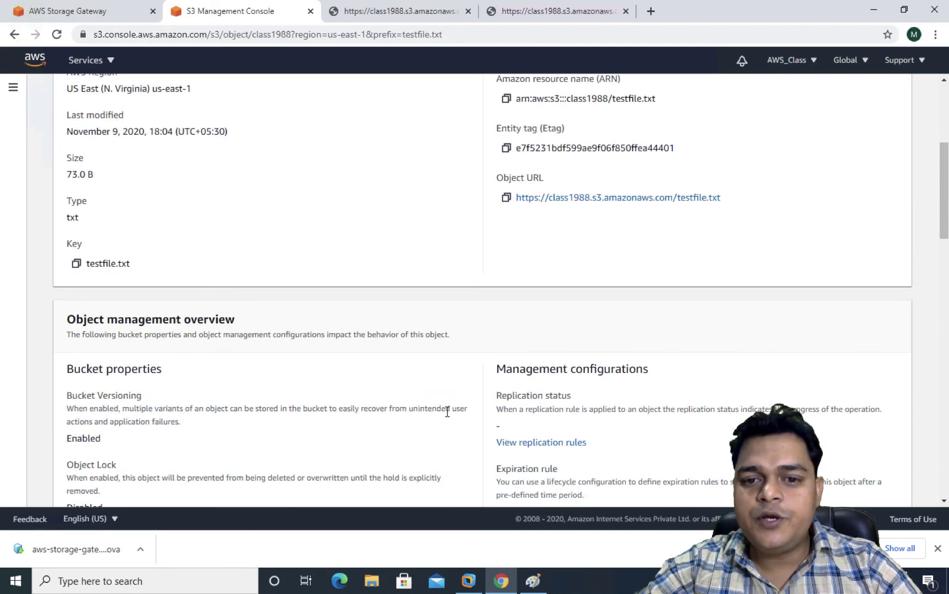
pyautogui.scroll(5, 485, 224)
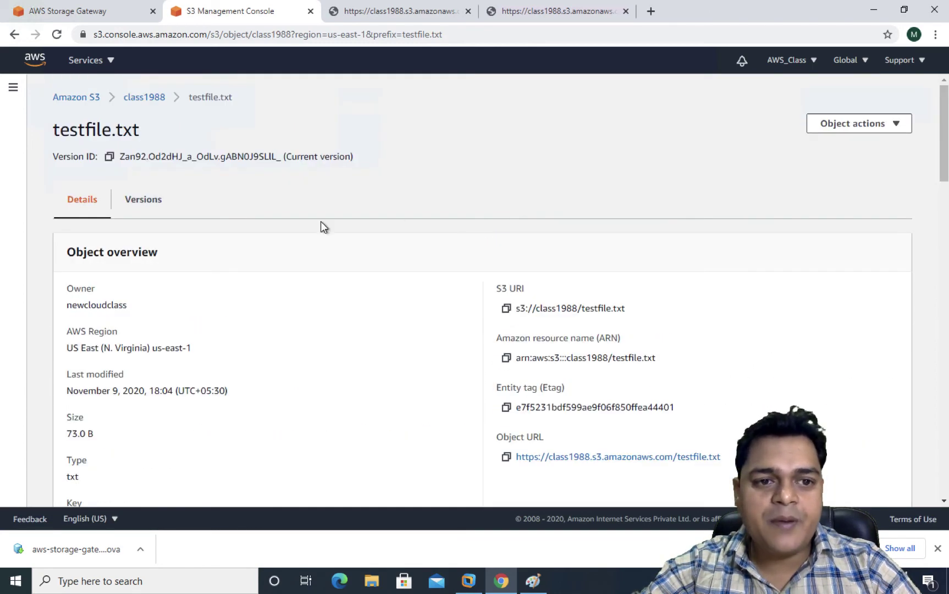
pyautogui.click(879, 123)
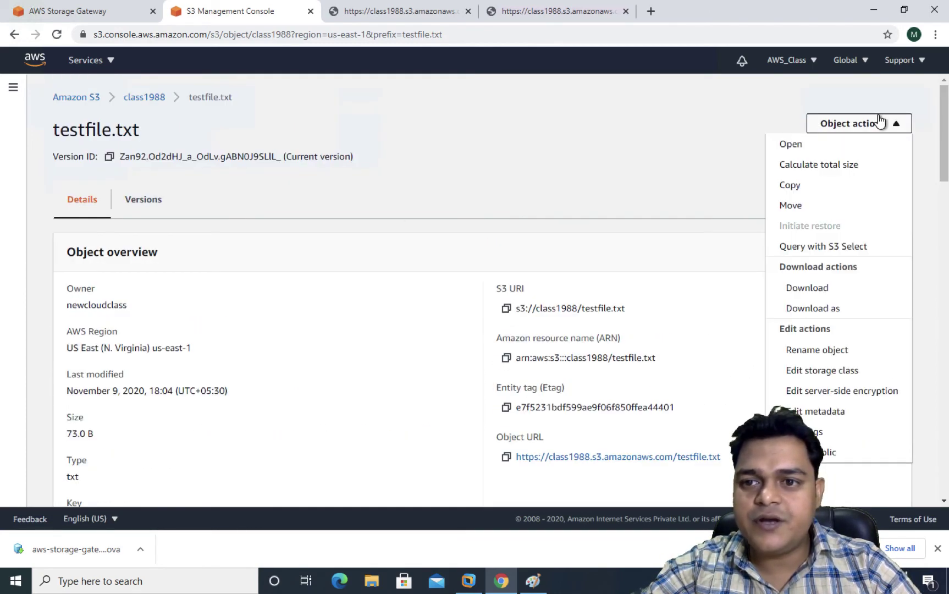
pyautogui.click(842, 452)
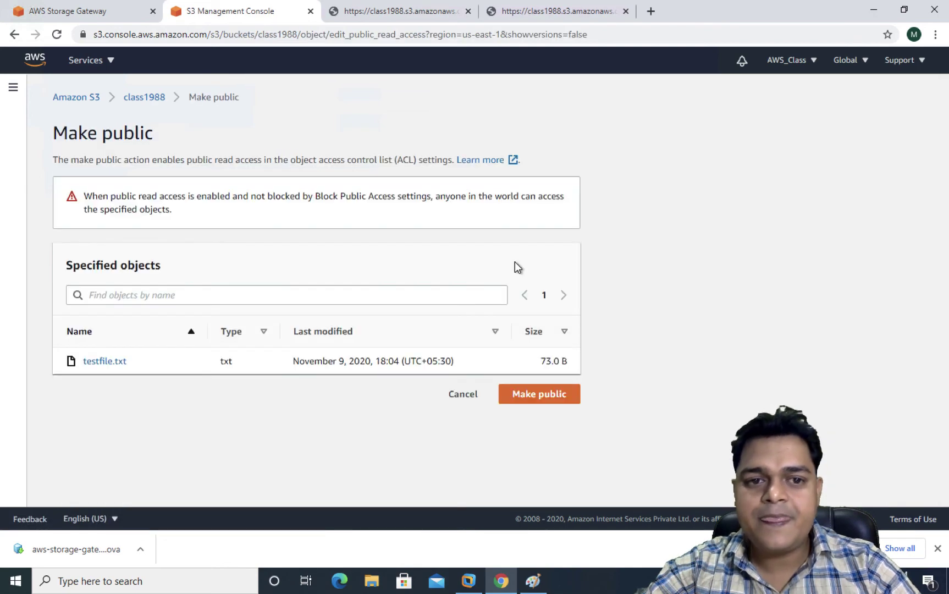
pyautogui.click(545, 396)
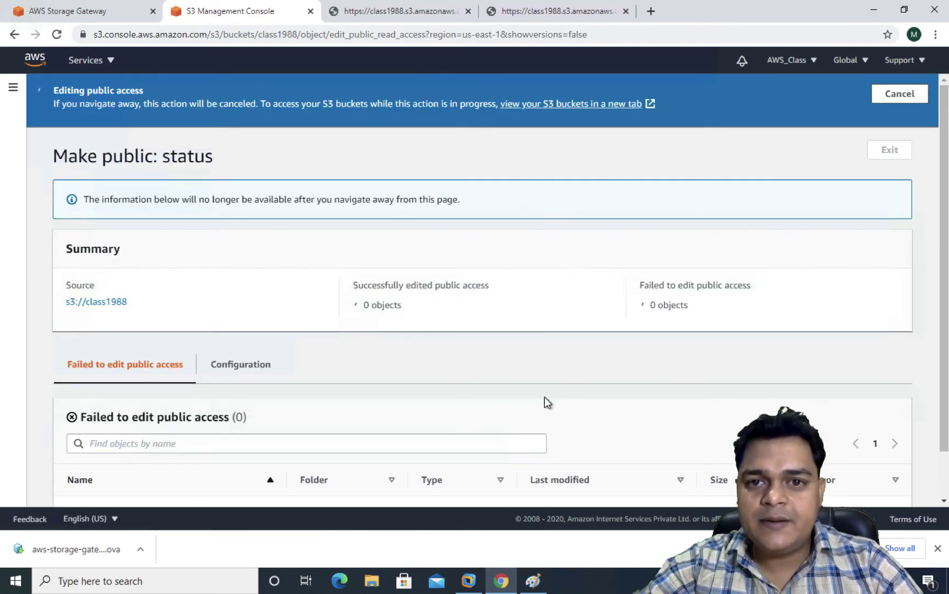
pyautogui.scroll(-1, 544, 398)
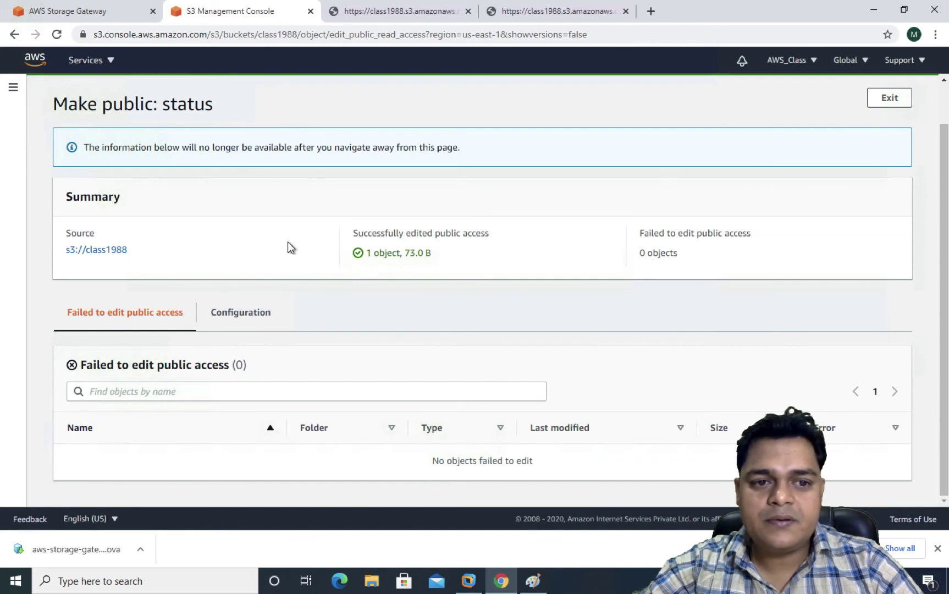
# Go back to class1988 with object versions listed, and copy the object URL of the current testfile.txt version
pyautogui.click(97, 252)
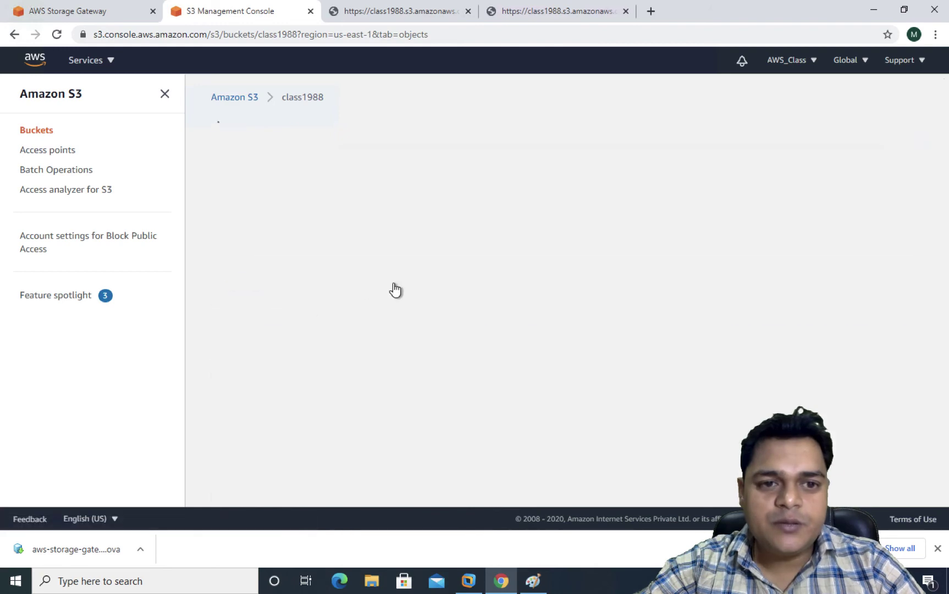
pyautogui.scroll(-1, 383, 420)
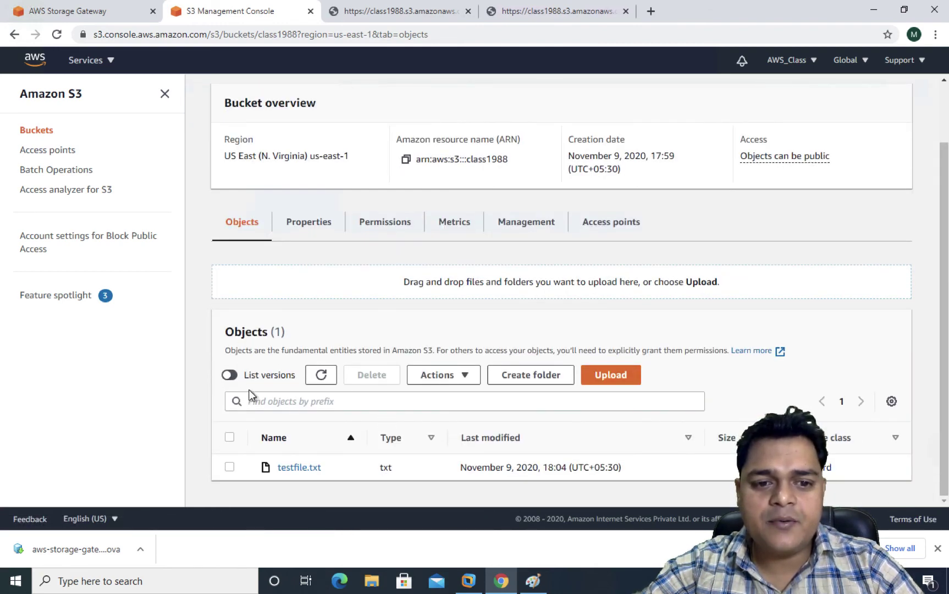
pyautogui.click(228, 379)
pyautogui.scroll(-1, 297, 396)
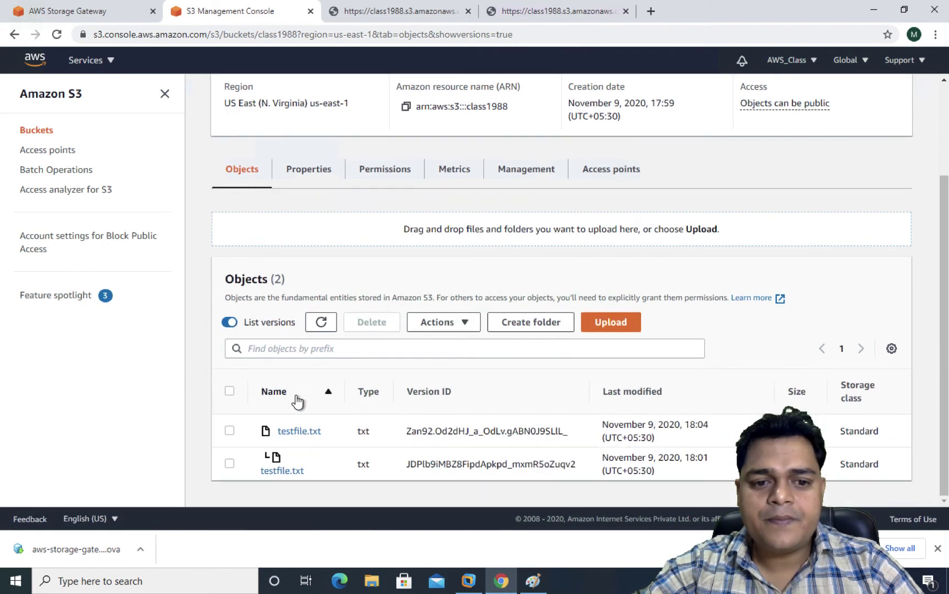
pyautogui.click(304, 431)
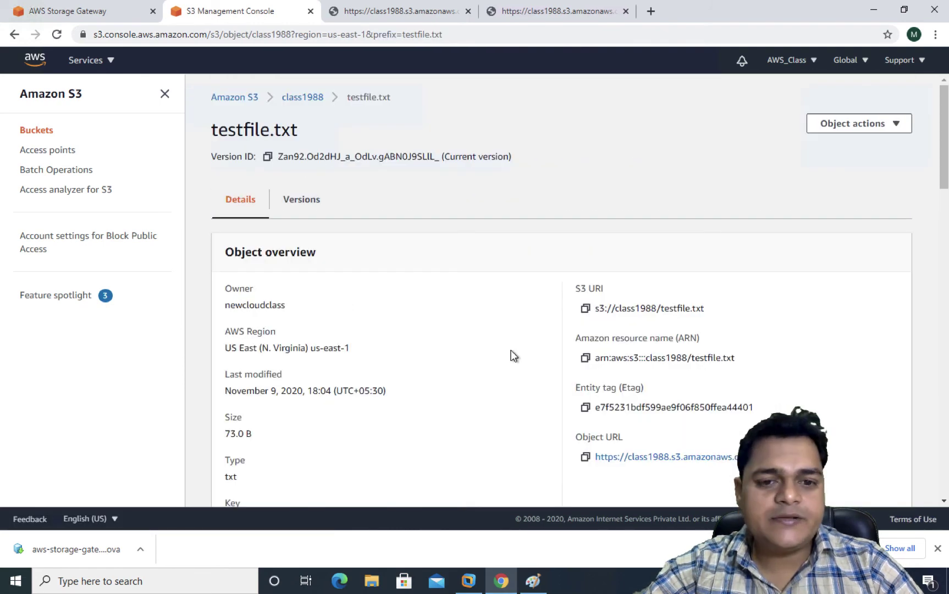
pyautogui.click(586, 458)
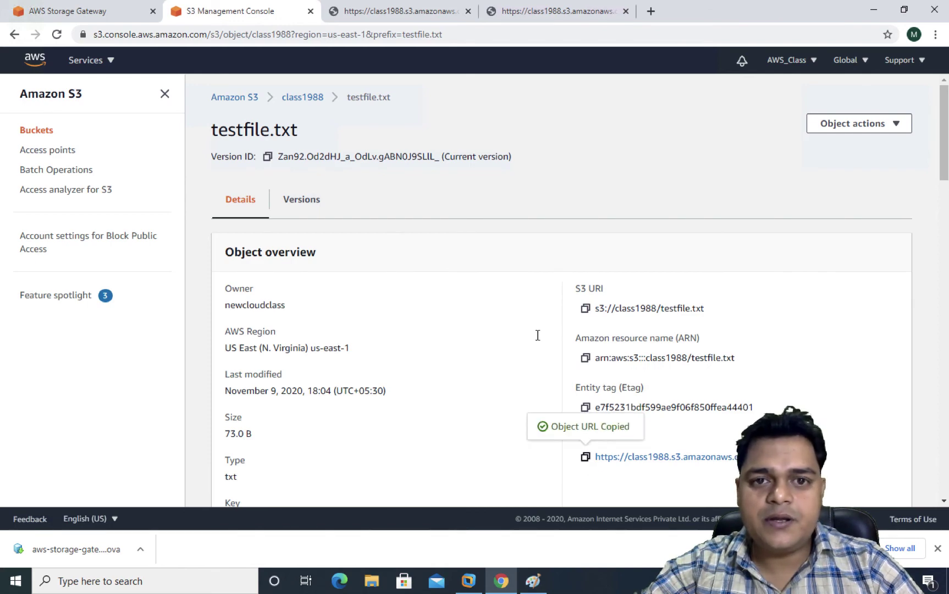
# Load the current version's URL in a new browser tab and highlight the lines added to the text
pyautogui.click(652, 11)
pyautogui.press('super+v')
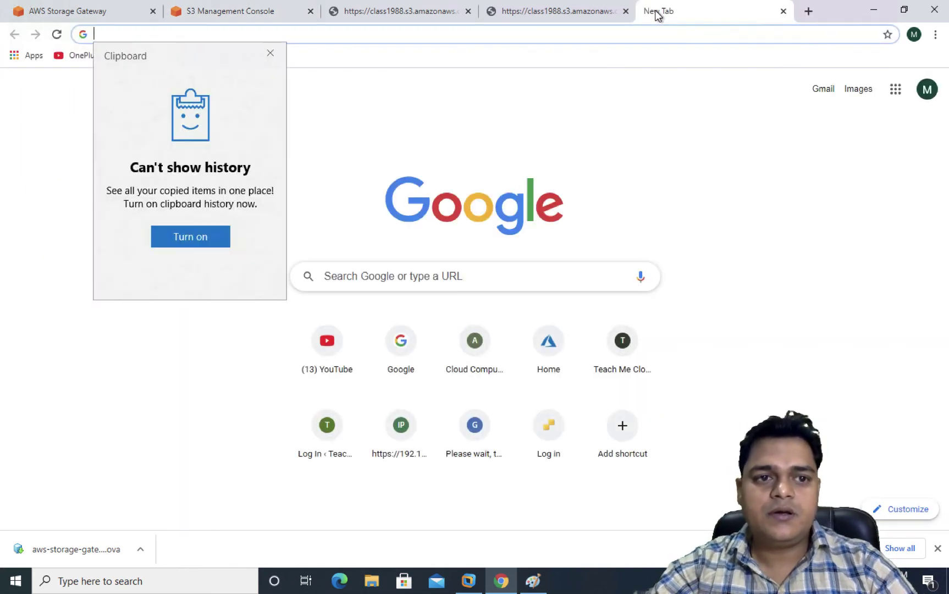
pyautogui.click(270, 53)
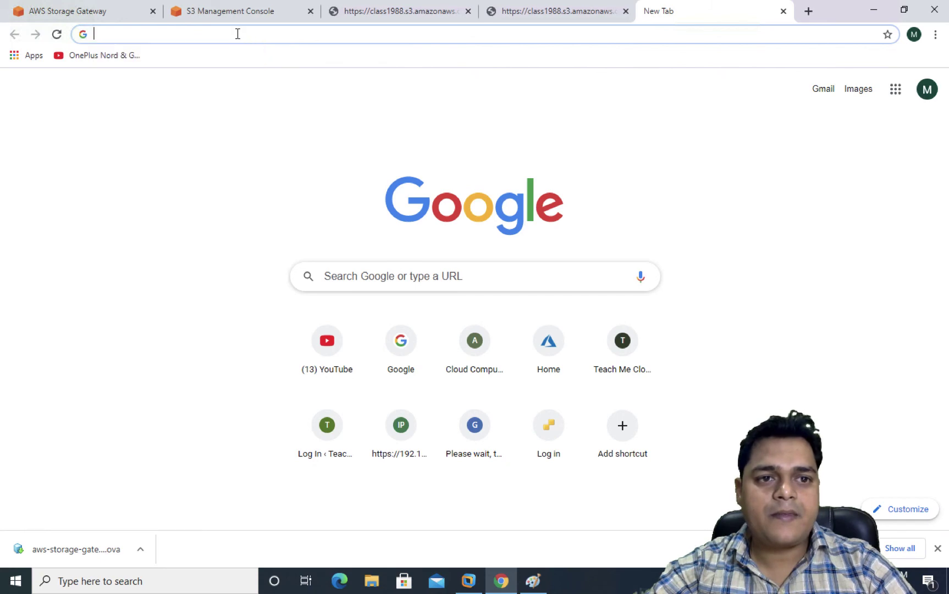
pyautogui.hotkey('ctrl', 'v')
pyautogui.press('Return')
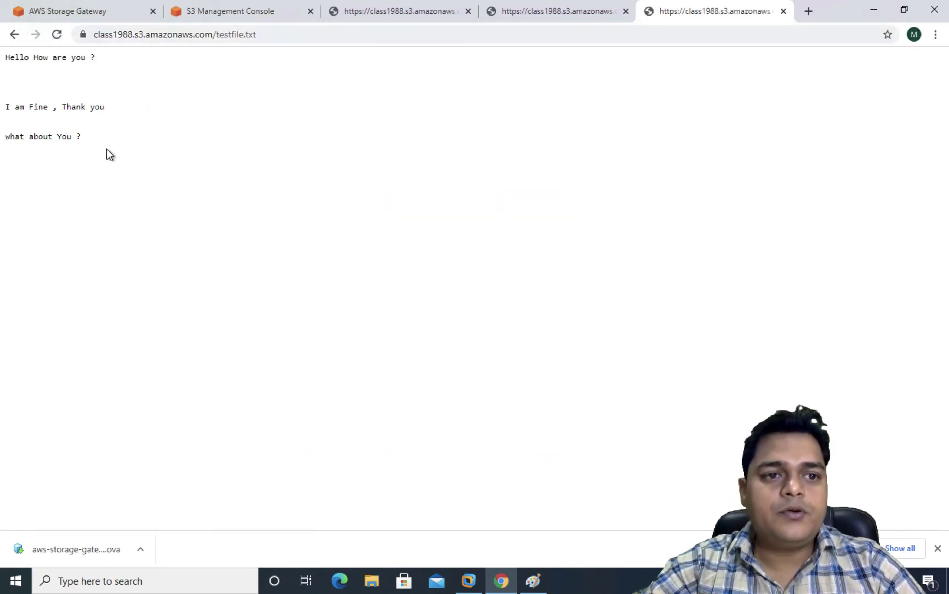
pyautogui.moveTo(83, 137); pyautogui.dragTo(2, 94)
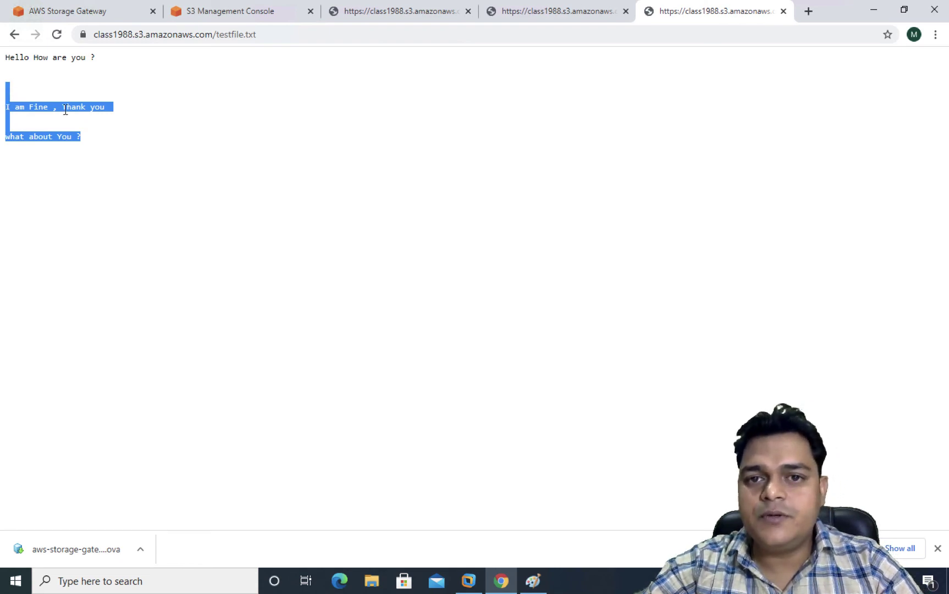
# Return to the S3 console and reopen the class1988 bucket's object list
pyautogui.click(272, 13)
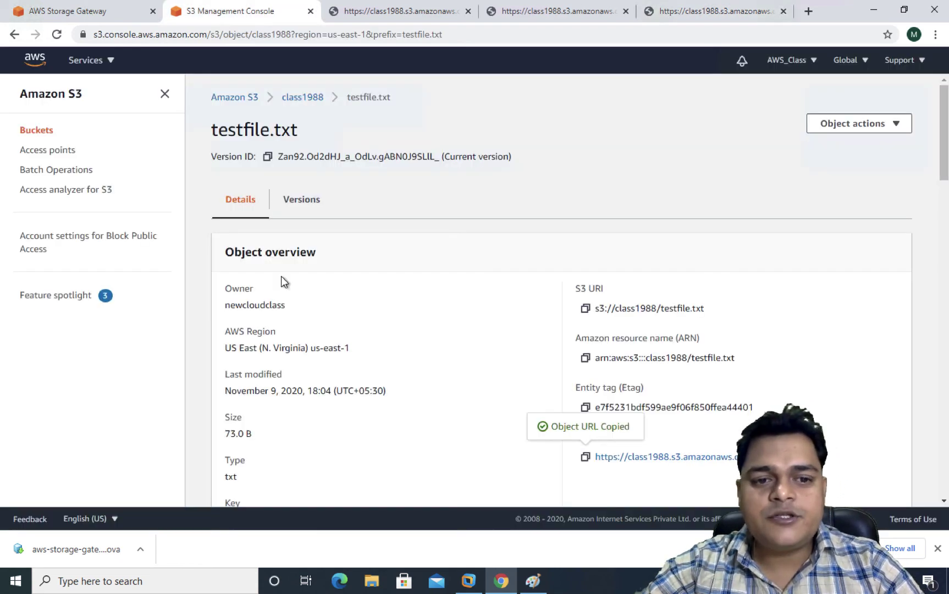
pyautogui.click(310, 97)
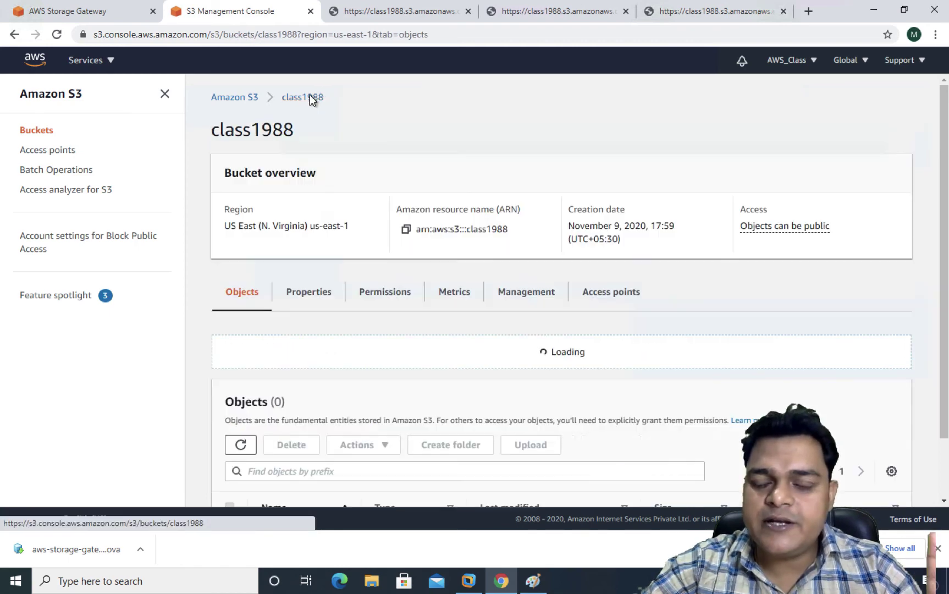
pyautogui.scroll(-2, 346, 396)
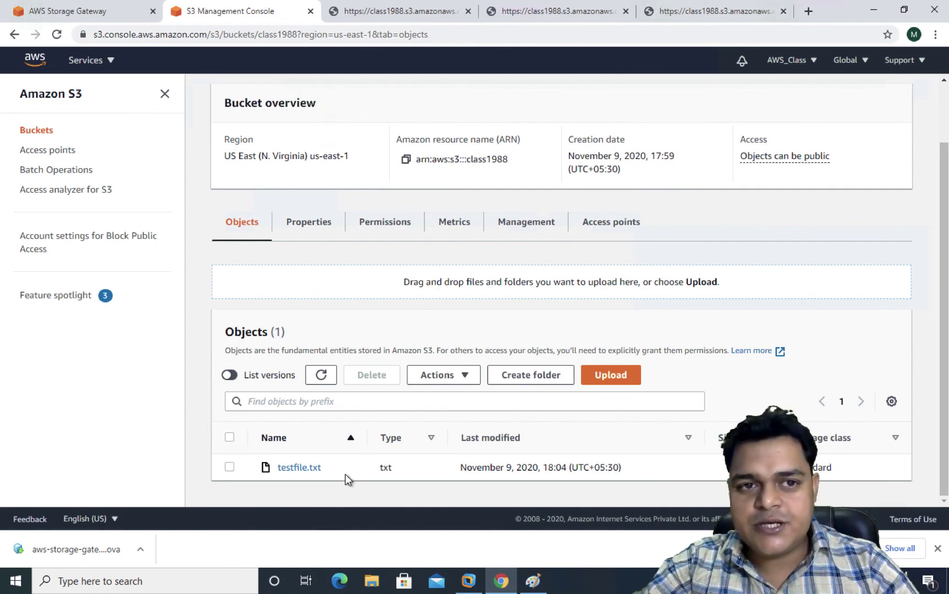
pyautogui.hotkey('ctrl', 'Left')
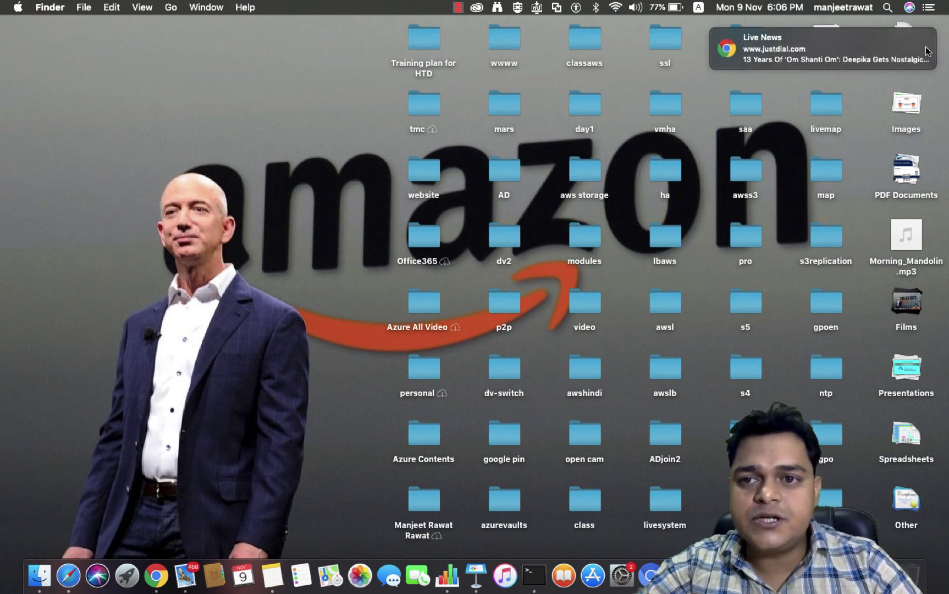
pyautogui.click(917, 41)
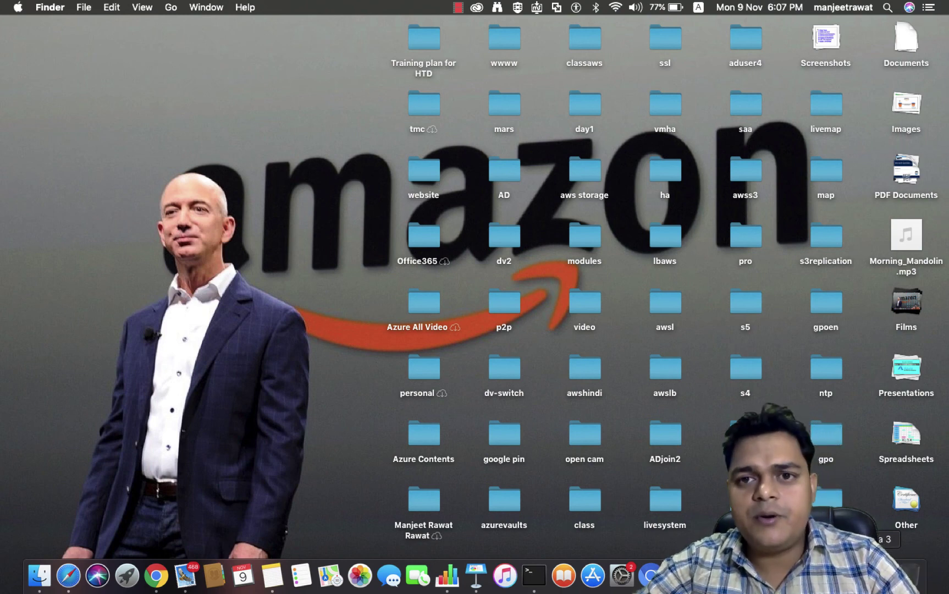
pyautogui.rightClick(878, 574)
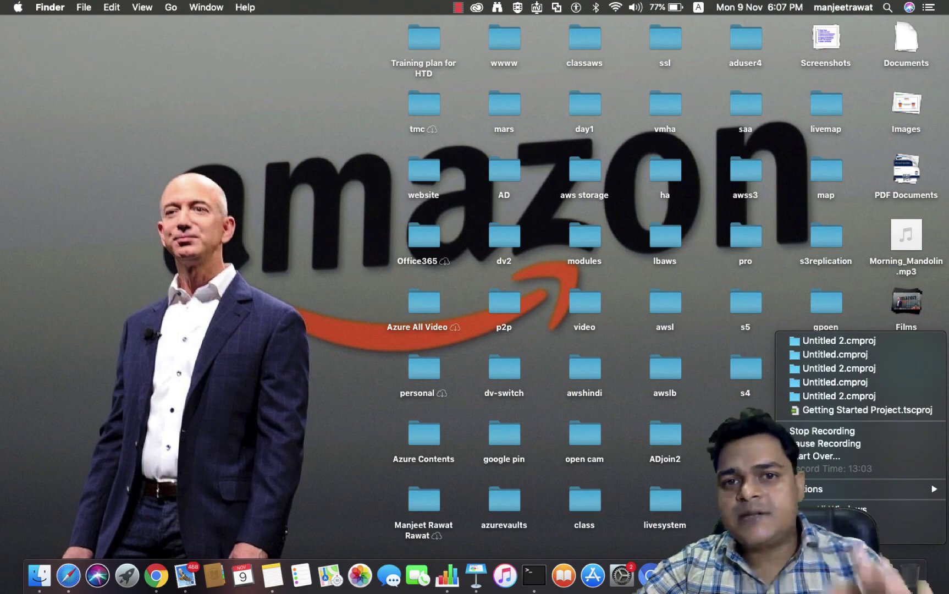